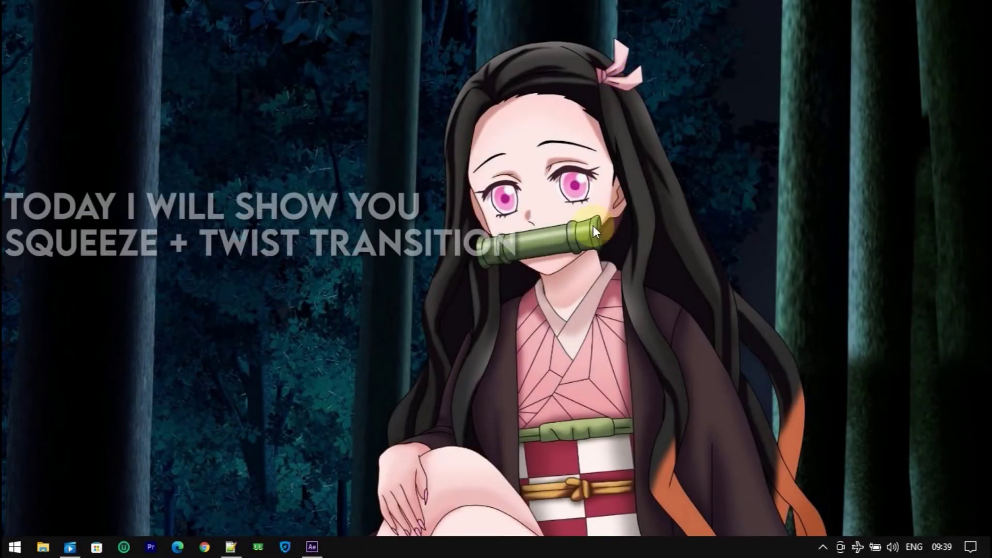
# Step: Restore the After Effects project showing the composition with the two Nezuko comp layers
pyautogui.click(314, 548)
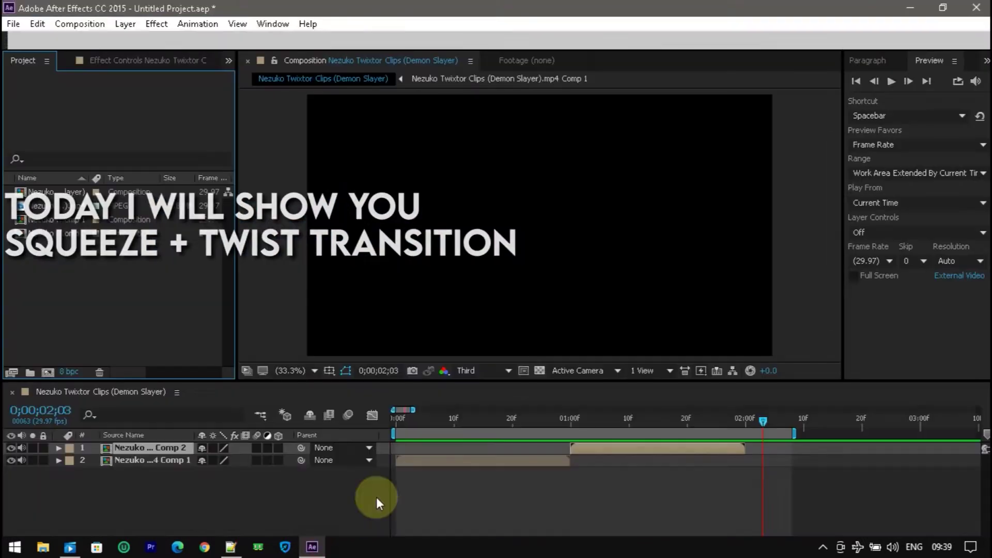
# Step: Preview the first clip, then enable Motion Blur for the composition and layers 1 and 2
pyautogui.moveTo(623, 421)
pyautogui.mouseDown()
pyautogui.moveTo(470, 424)
pyautogui.moveTo(739, 421)
pyautogui.mouseUp()
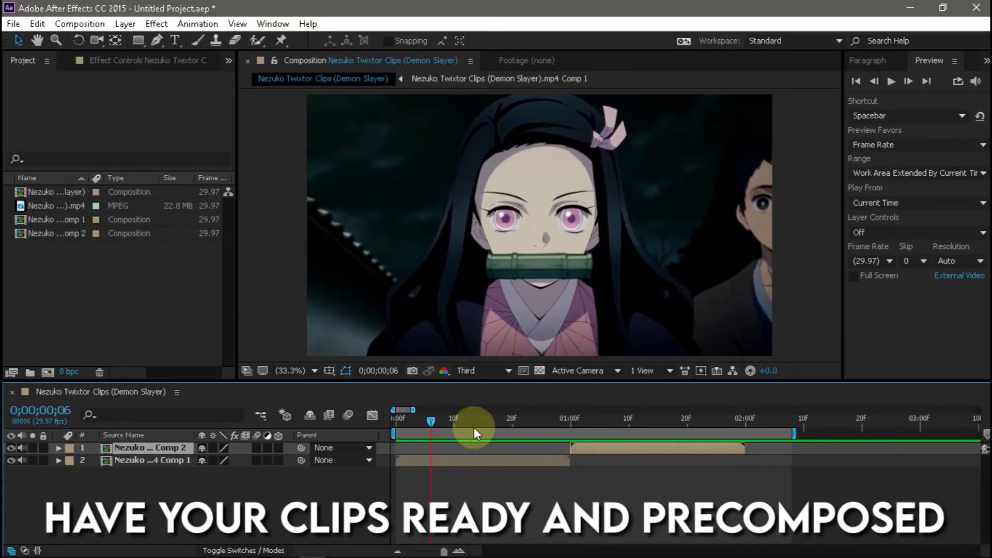
pyautogui.moveTo(664, 440); pyautogui.dragTo(412, 444)
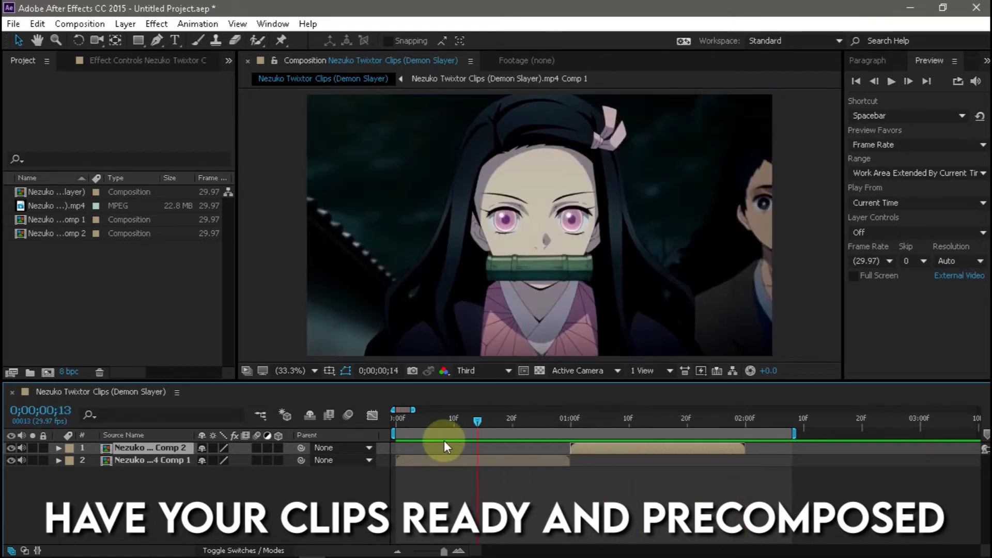
pyautogui.click(353, 418)
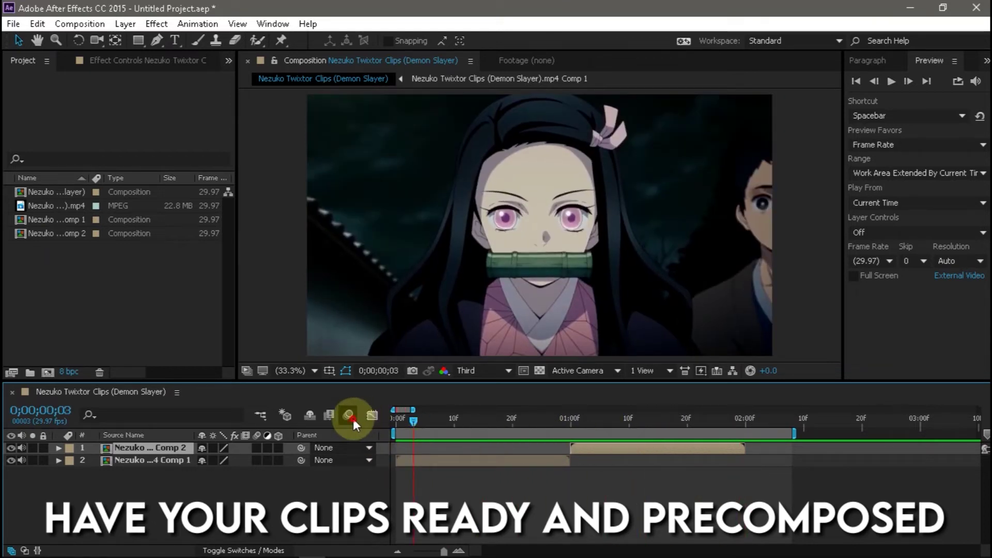
pyautogui.moveTo(253, 447); pyautogui.dragTo(257, 462)
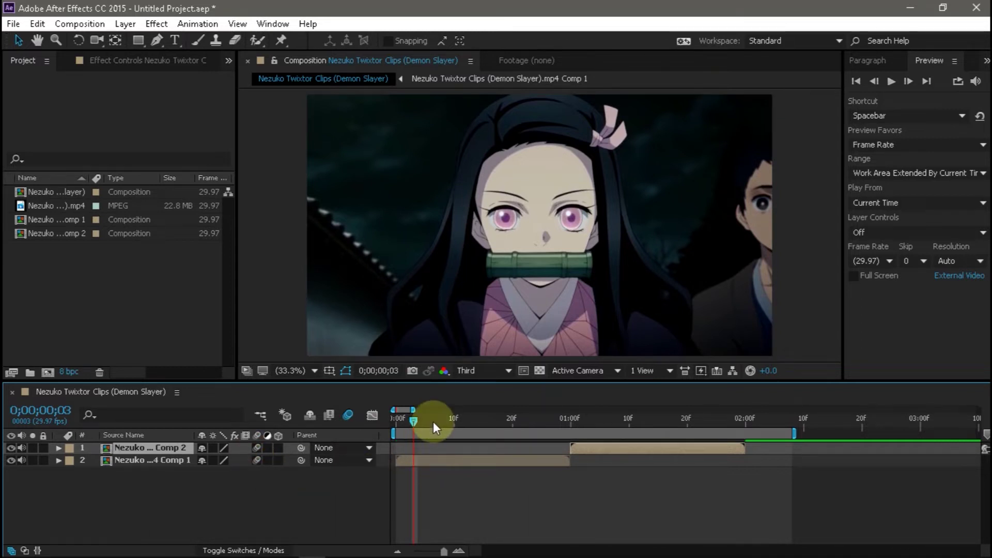
pyautogui.moveTo(433, 422); pyautogui.dragTo(382, 434)
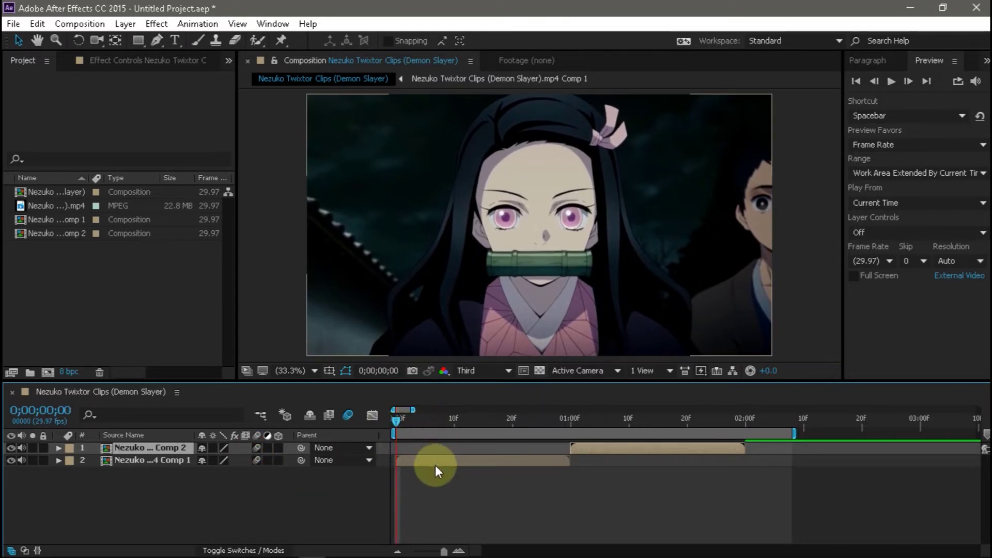
pyautogui.rightClick(498, 505)
# Step: Add a null object, split it at 1;00, and move the first-second part above the first clip
pyautogui.moveTo(623, 369)
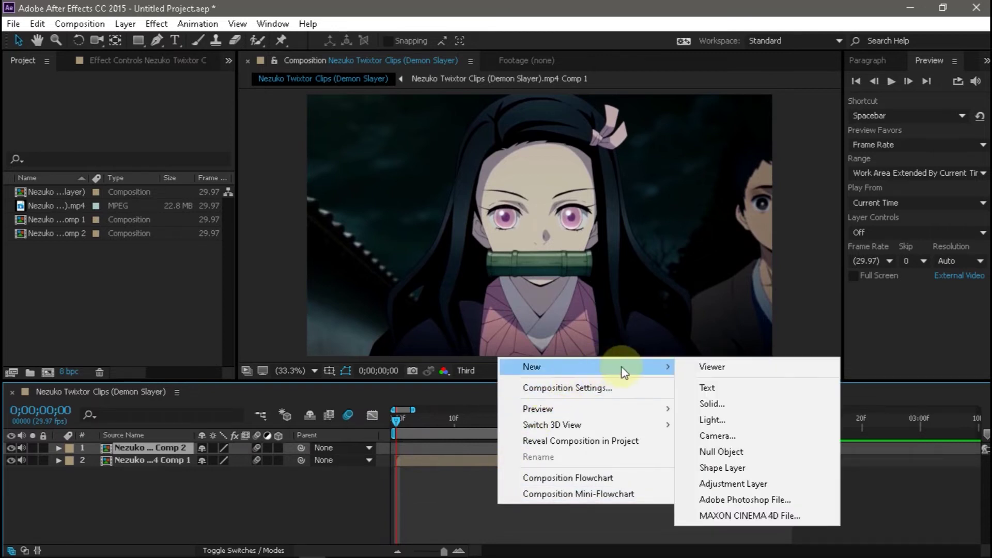
pyautogui.click(734, 449)
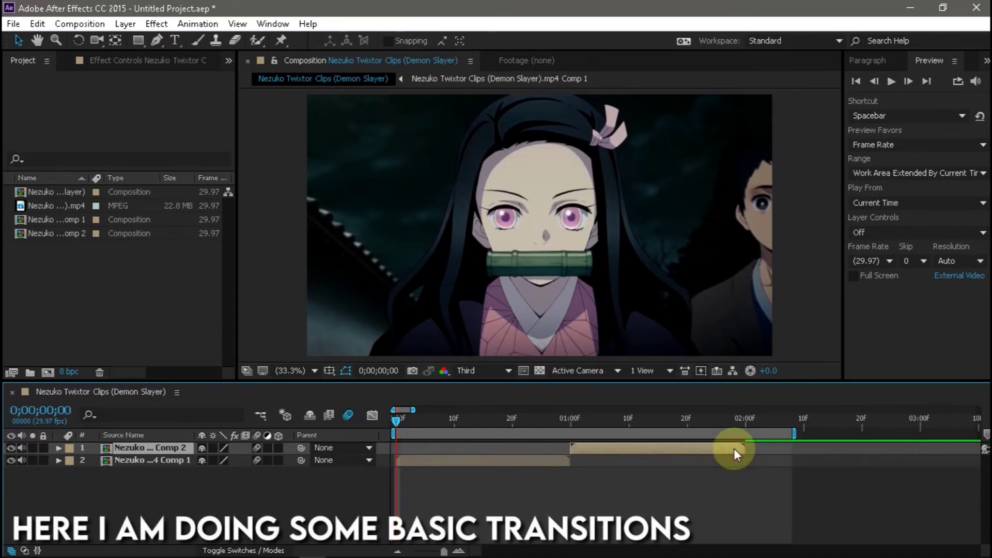
pyautogui.moveTo(561, 420); pyautogui.dragTo(572, 420)
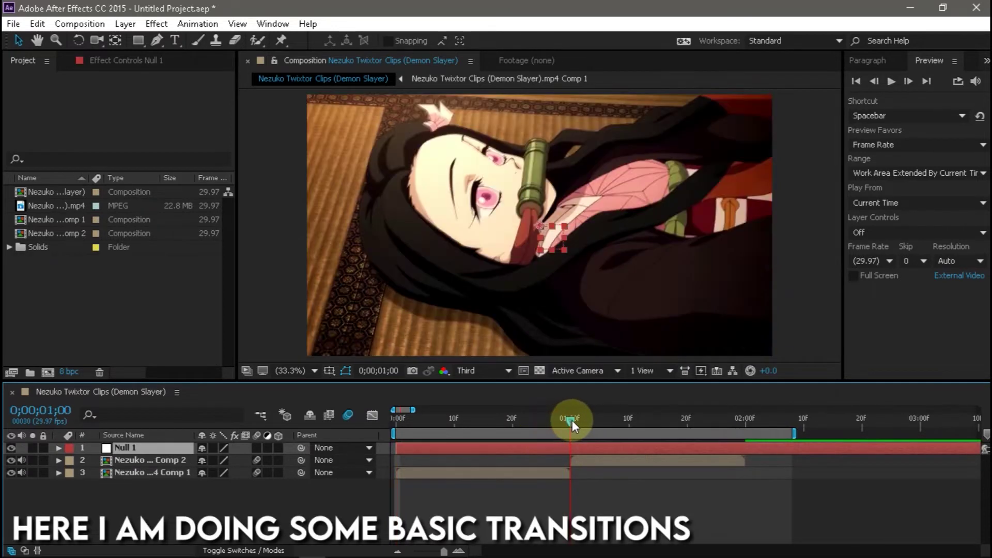
pyautogui.hotkey('ctrl', 'shift', 'd')
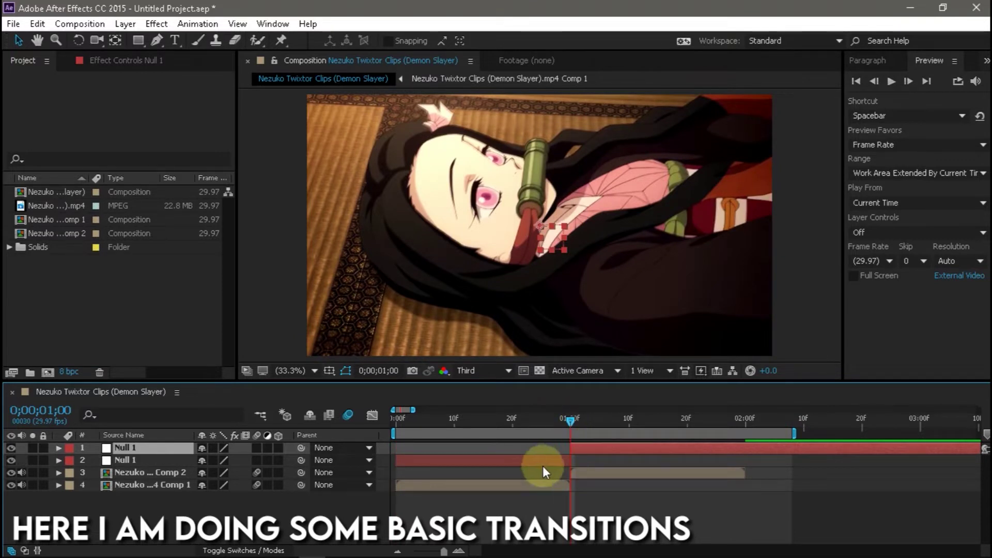
pyautogui.moveTo(184, 461); pyautogui.dragTo(186, 476)
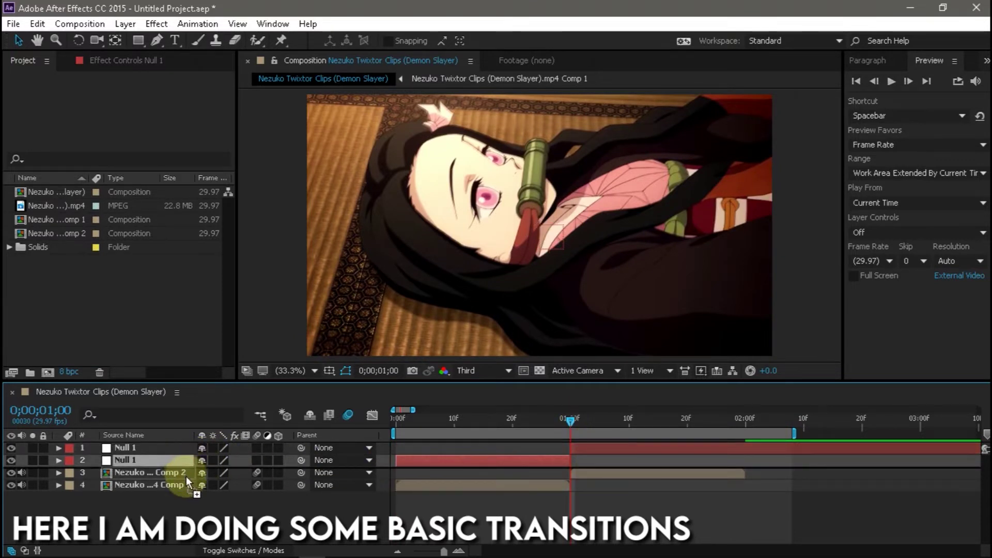
# Step: Trim the top null to end at 2;00, then duplicate the first-second null
pyautogui.moveTo(713, 419); pyautogui.dragTo(746, 425)
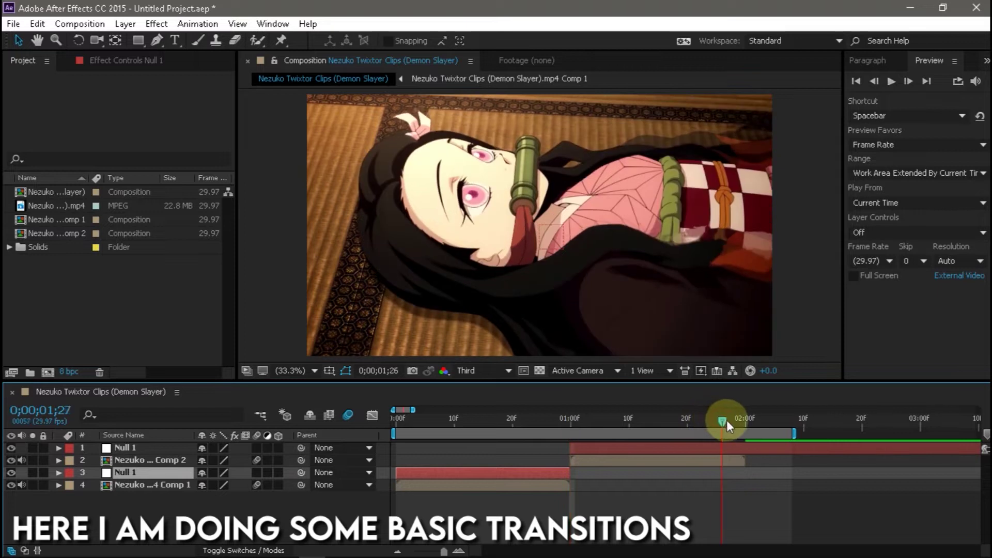
pyautogui.click(764, 450)
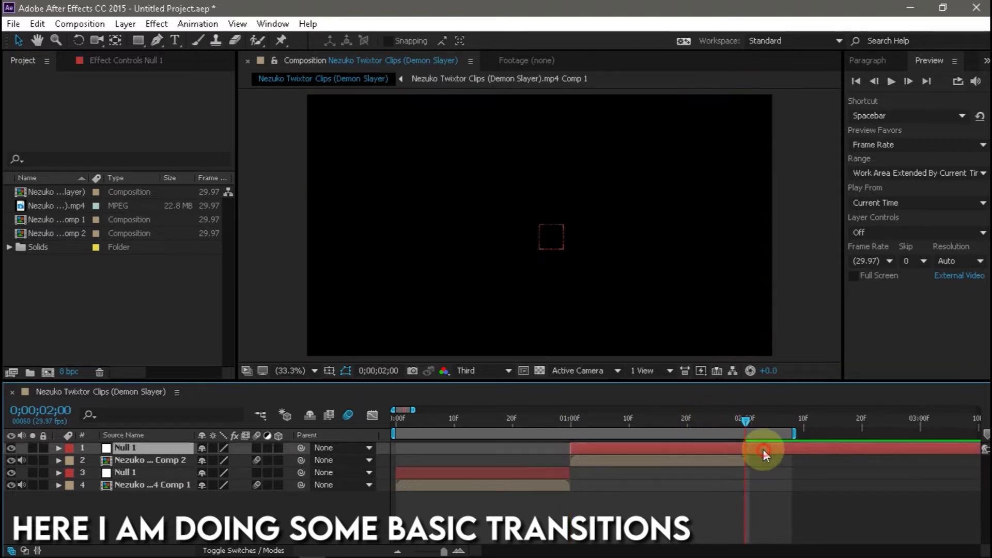
pyautogui.hotkey('ctrl', 'shift', 'd')
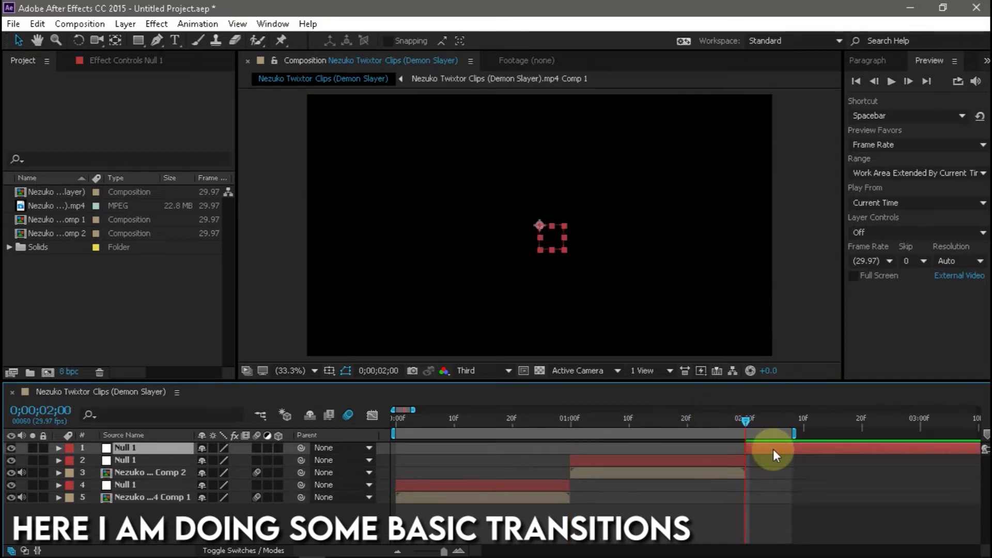
pyautogui.press('Delete')
pyautogui.moveTo(636, 421); pyautogui.dragTo(390, 450)
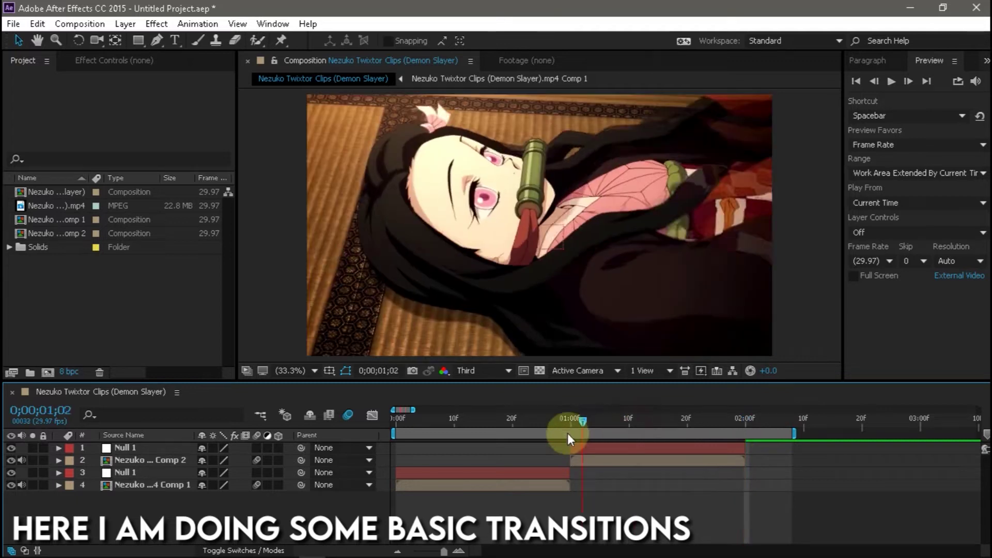
pyautogui.click(476, 472)
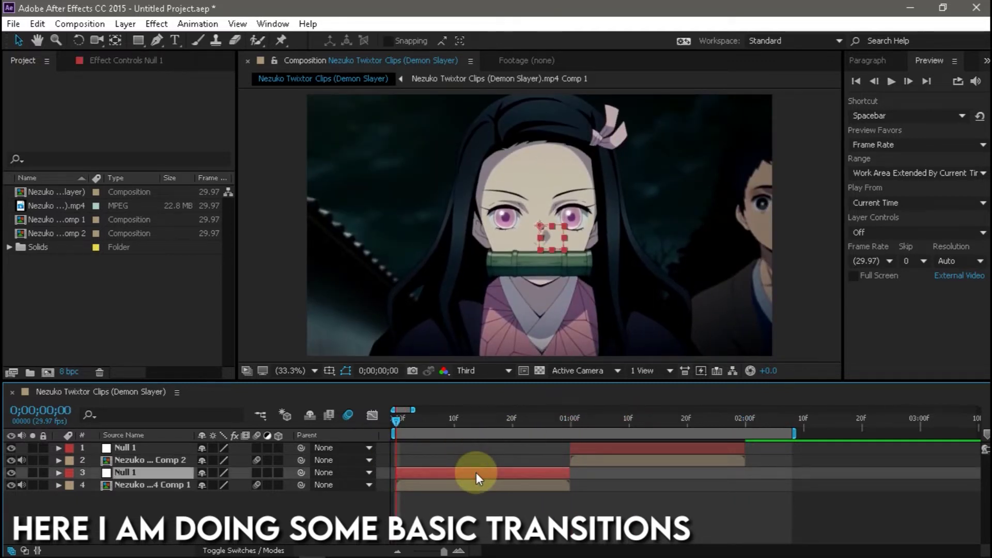
pyautogui.hotkey('ctrl', 'd')
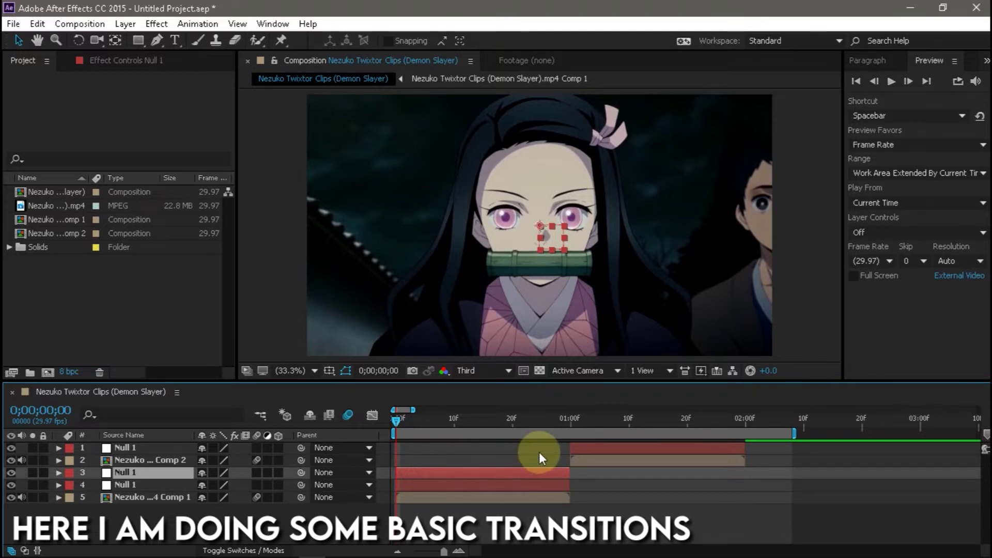
# Step: Parent each clip to its null and set a 100% Scale keyframe at about 1;00 on layer 4
pyautogui.moveTo(299, 498)
pyautogui.mouseDown()
pyautogui.moveTo(283, 487)
pyautogui.moveTo(285, 449)
pyautogui.mouseUp()
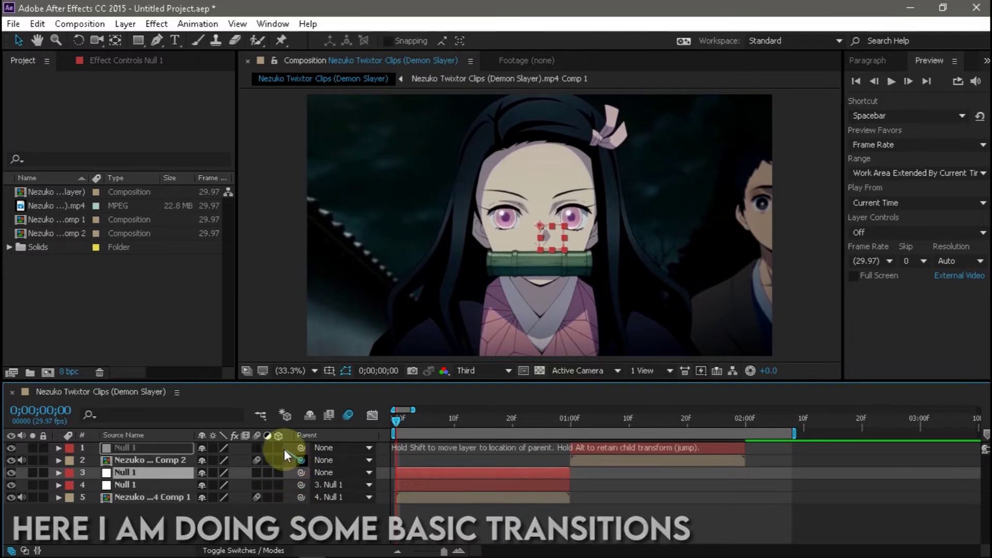
pyautogui.click(426, 481)
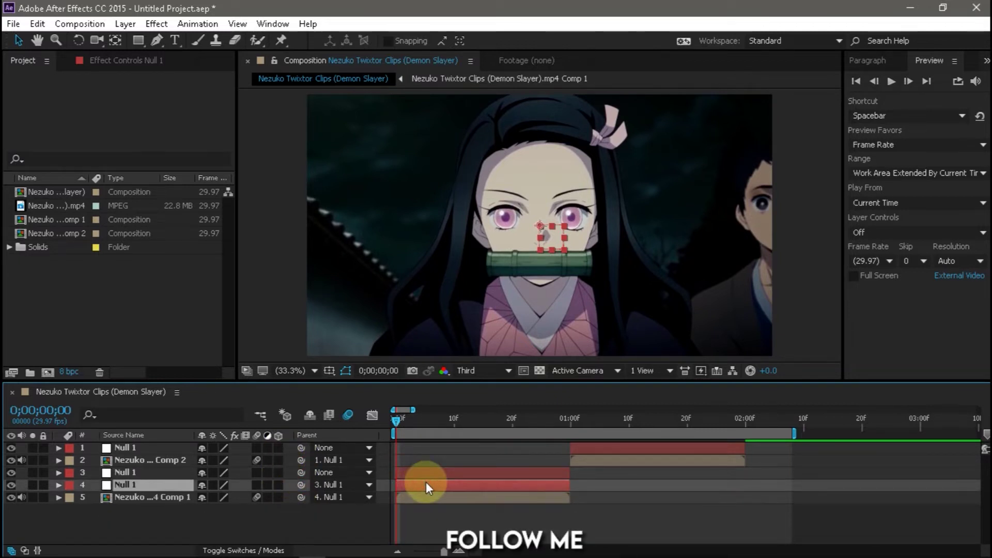
pyautogui.press('s')
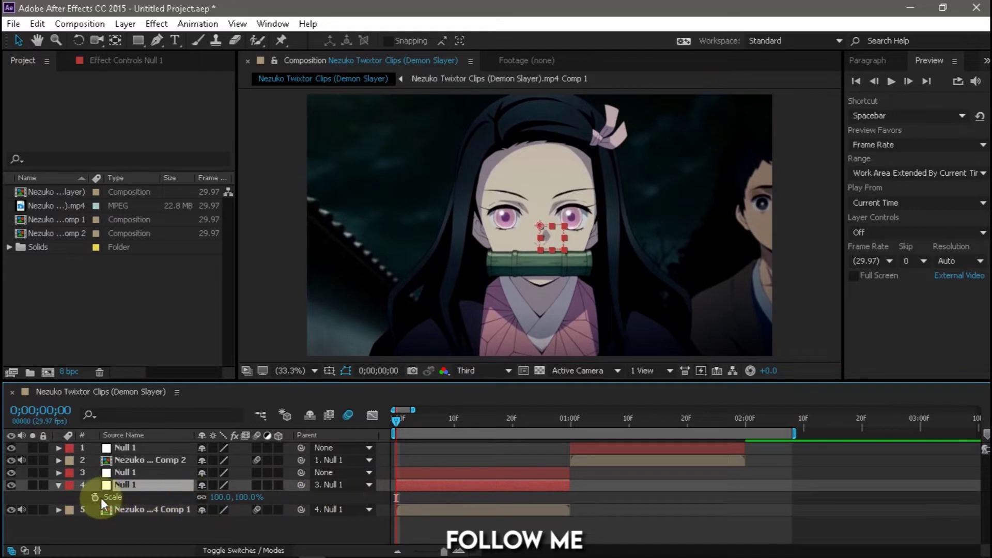
pyautogui.click(95, 498)
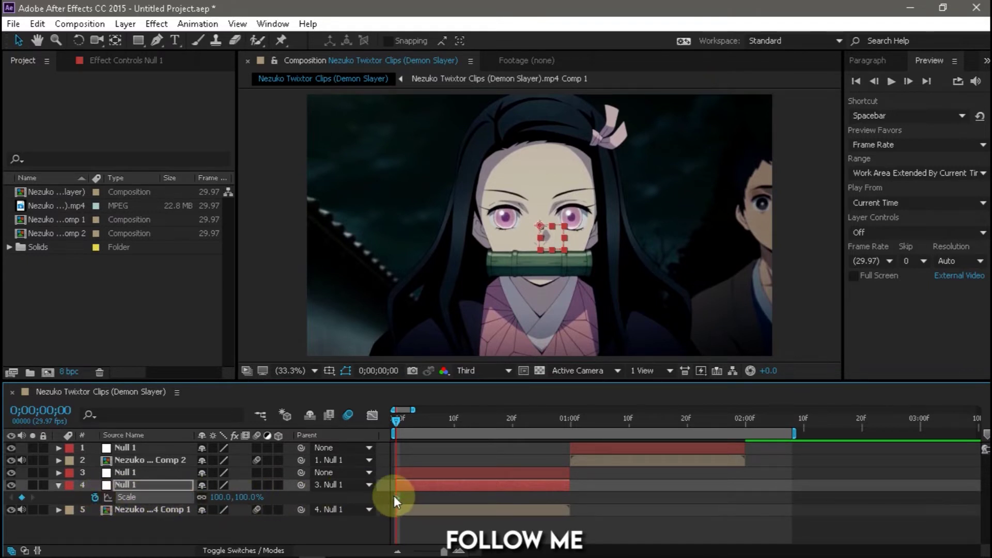
pyautogui.moveTo(394, 498); pyautogui.dragTo(408, 498)
pyautogui.moveTo(530, 517); pyautogui.dragTo(562, 517)
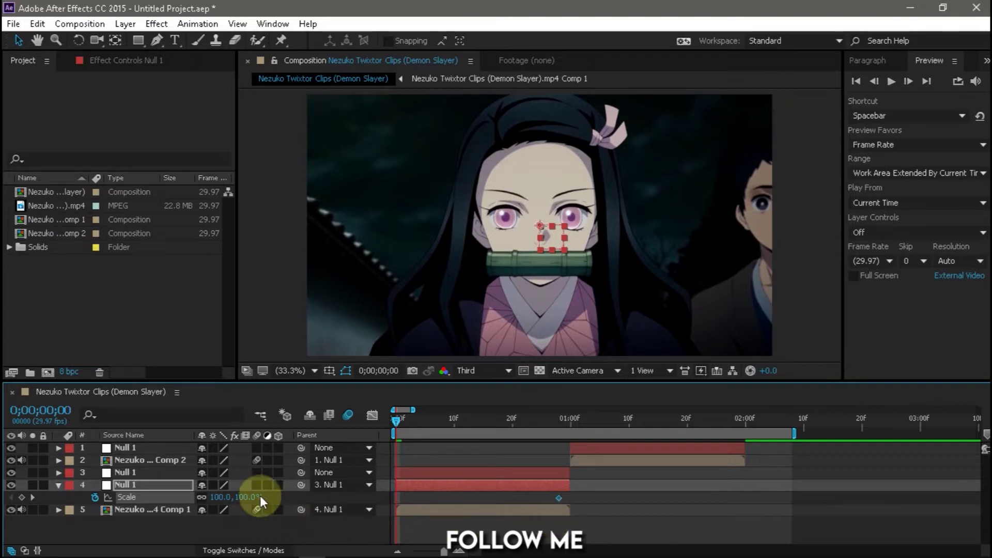
# Step: Key layer 4 null's Scale at 241% on the first frame and Easy Ease both keyframes
pyautogui.press(',')
pyautogui.press(',')
pyautogui.moveTo(219, 497); pyautogui.dragTo(362, 487)
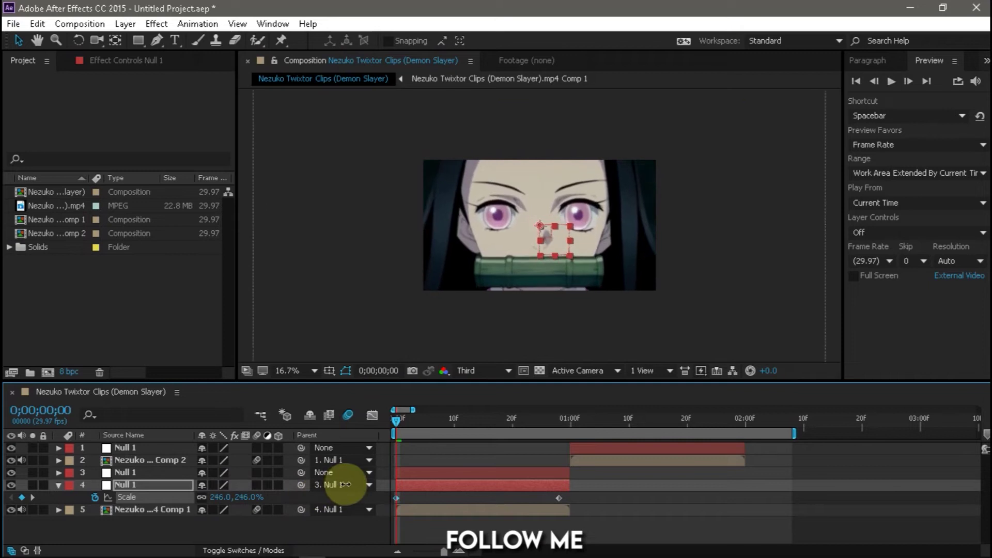
pyautogui.press(',')
pyautogui.press('.')
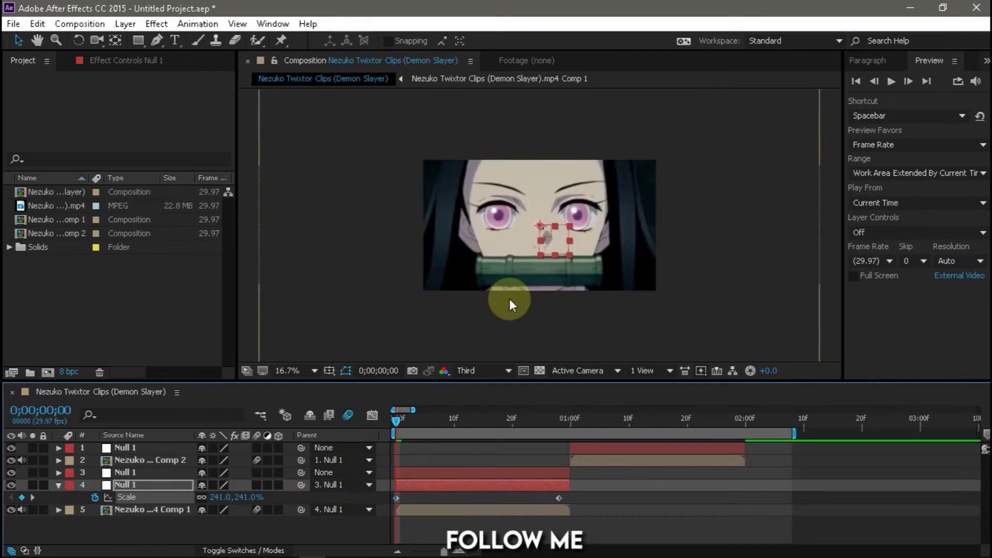
pyautogui.press('.')
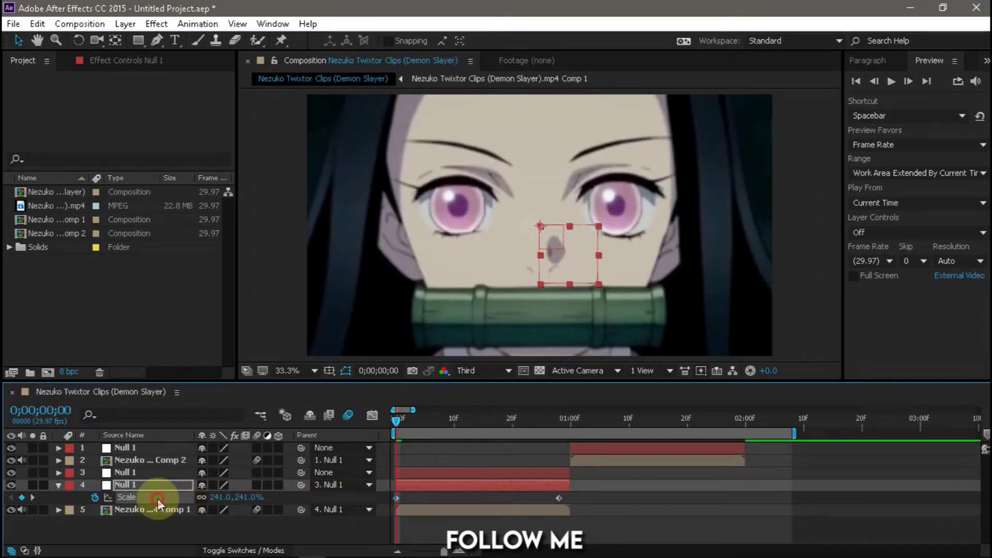
pyautogui.press('F9')
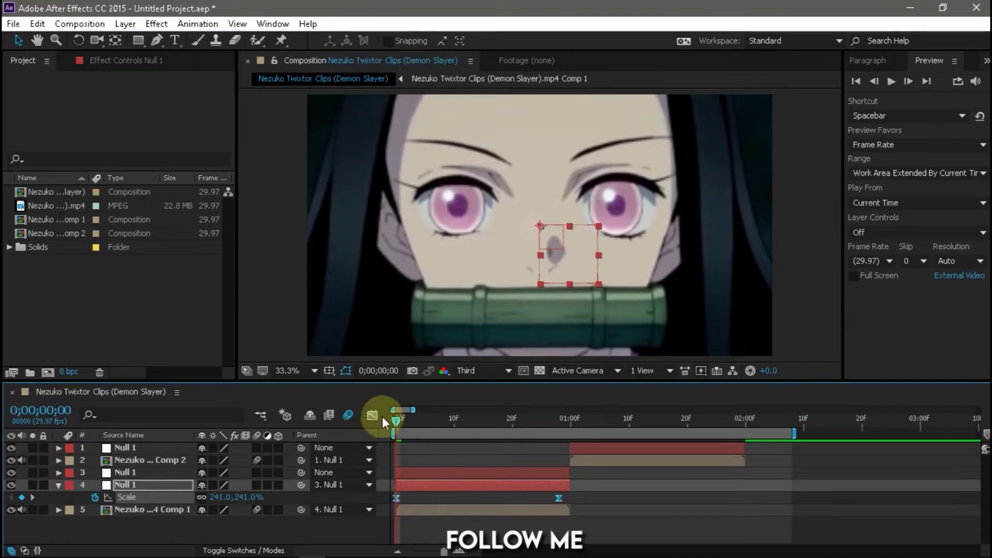
pyautogui.click(373, 415)
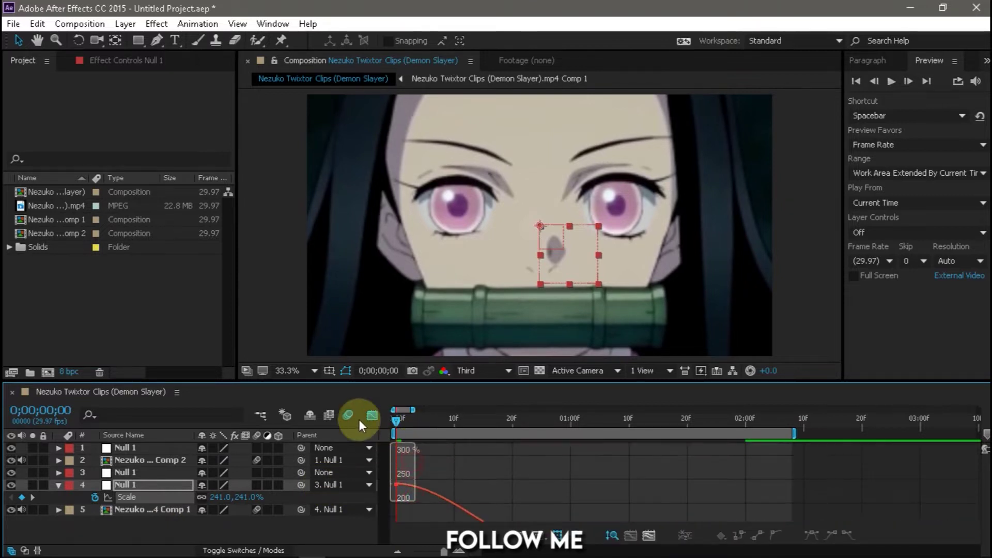
# Step: Drag the Scale Bezier handles so the zoom drops sharply from 241% and eases slowly into 100%
pyautogui.moveTo(450, 445); pyautogui.dragTo(365, 510)
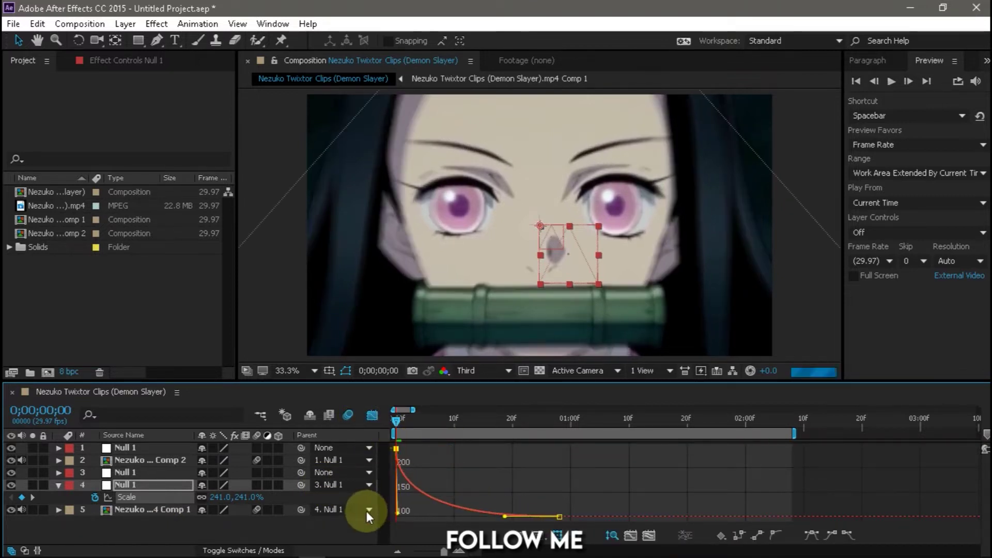
pyautogui.moveTo(505, 517); pyautogui.dragTo(405, 517)
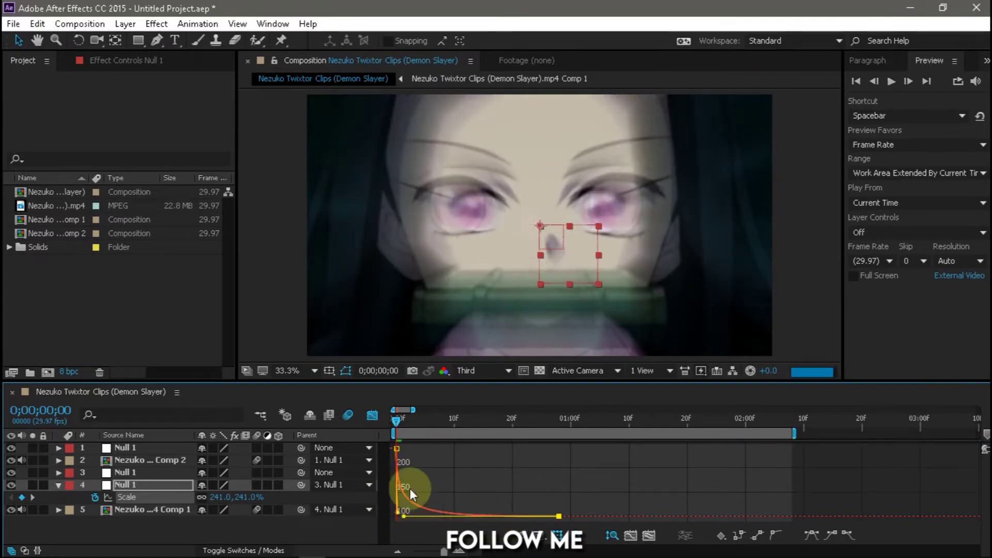
pyautogui.click(373, 420)
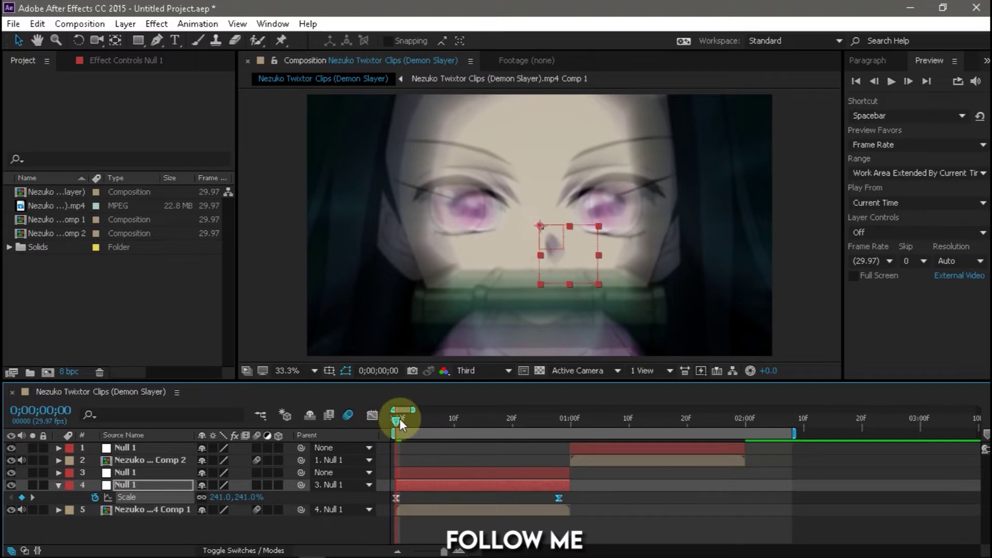
pyautogui.moveTo(401, 425); pyautogui.dragTo(445, 436)
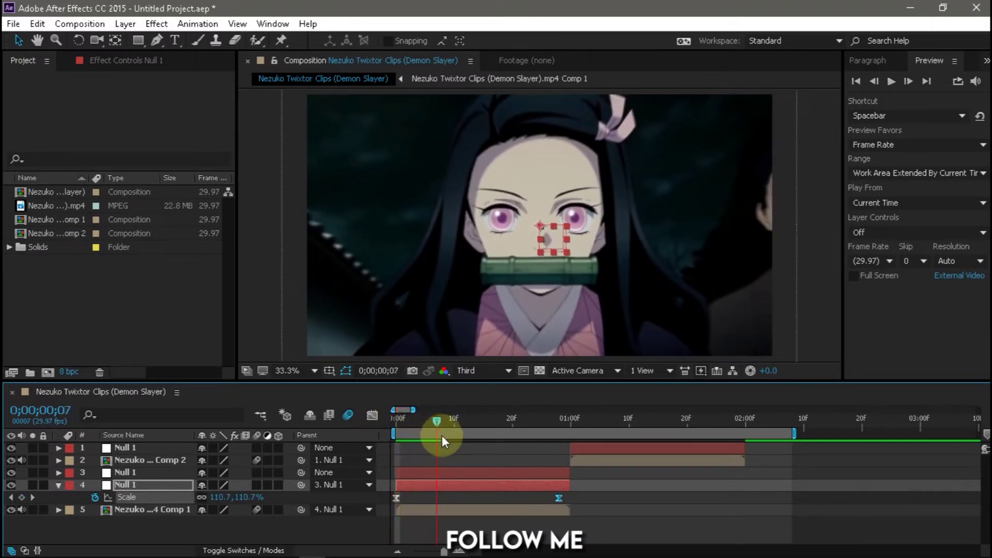
pyautogui.click(448, 473)
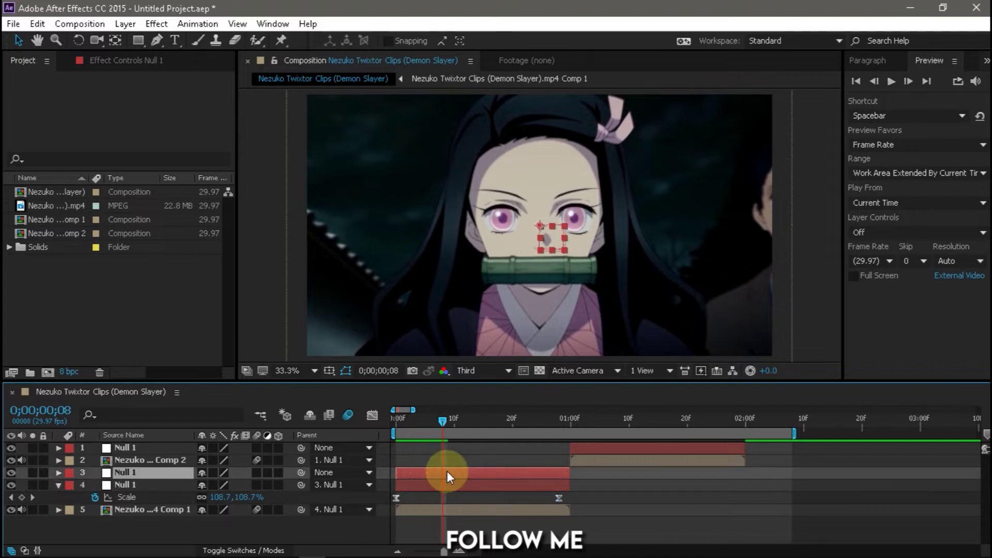
# Step: Reveal layer 3's Scale and Rotation and set starting keyframes for both at frame 8
pyautogui.press('s')
pyautogui.hotkey('shift', 'r')
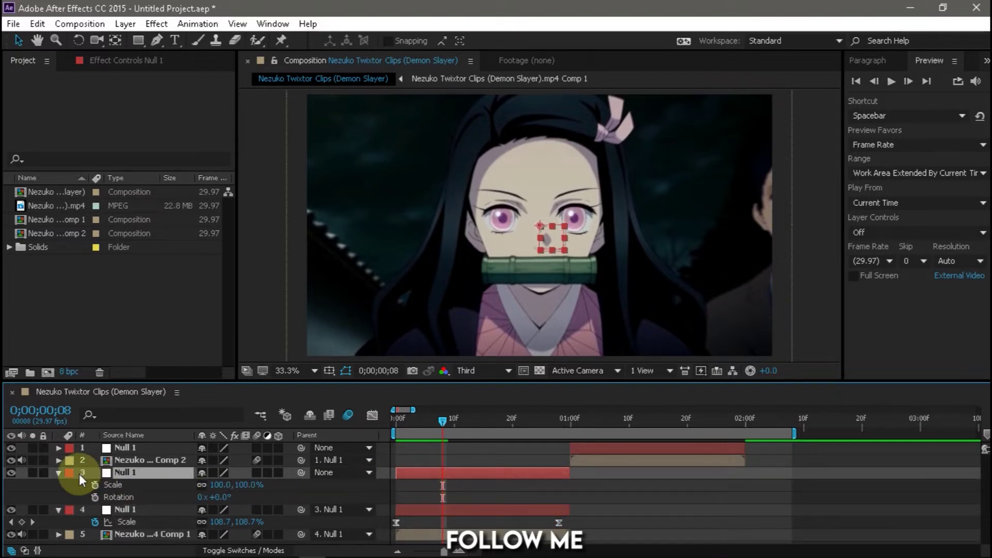
pyautogui.click(95, 485)
pyautogui.click(94, 497)
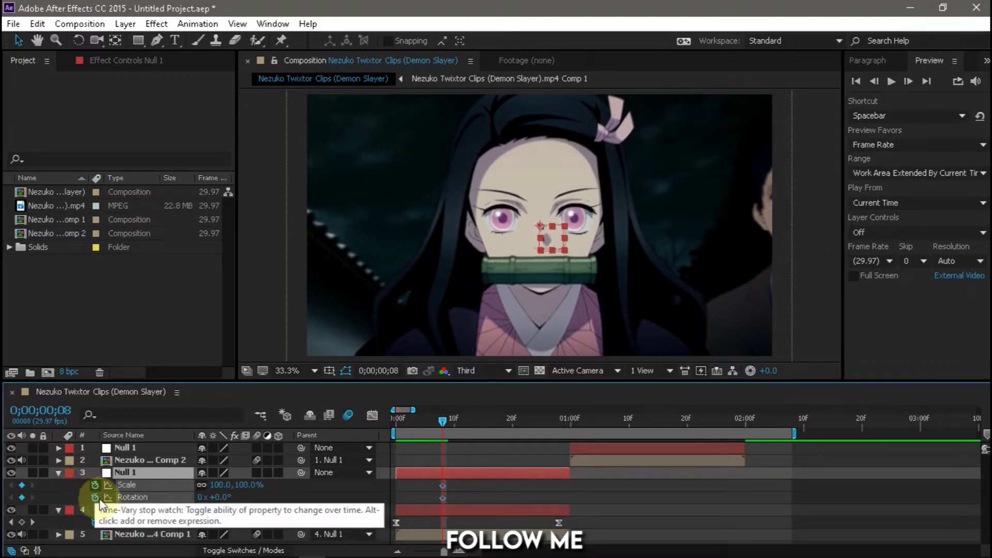
pyautogui.moveTo(445, 426); pyautogui.dragTo(568, 451)
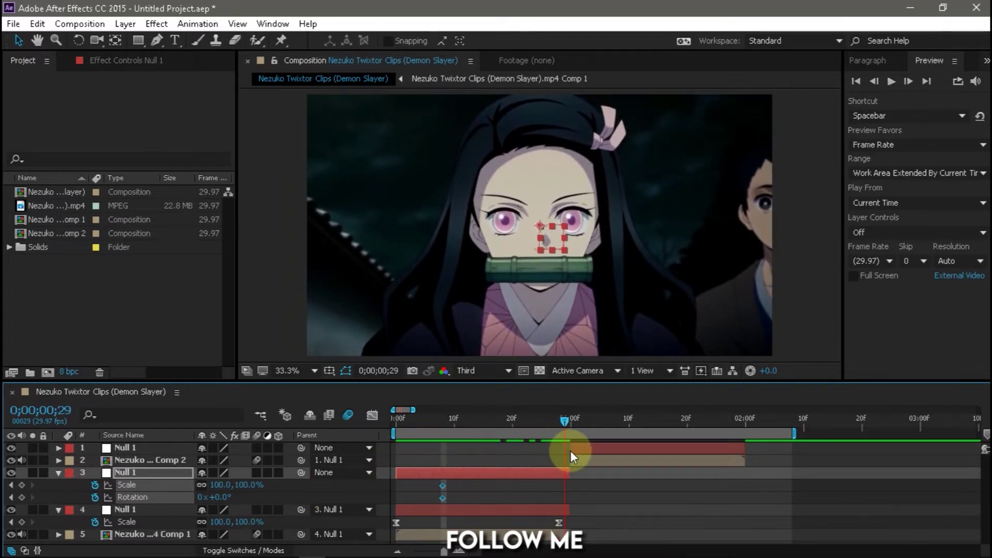
# Step: Key Scale 50% and Rotation 120° near frame 29, nudge the end keys, and Easy Ease them
pyautogui.click(250, 484)
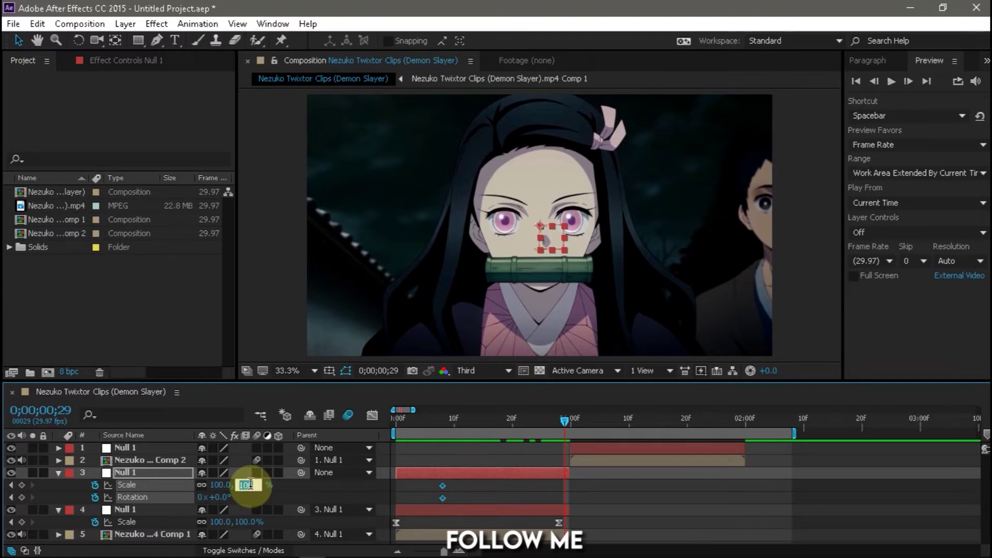
pyautogui.write('50')
pyautogui.press('Return')
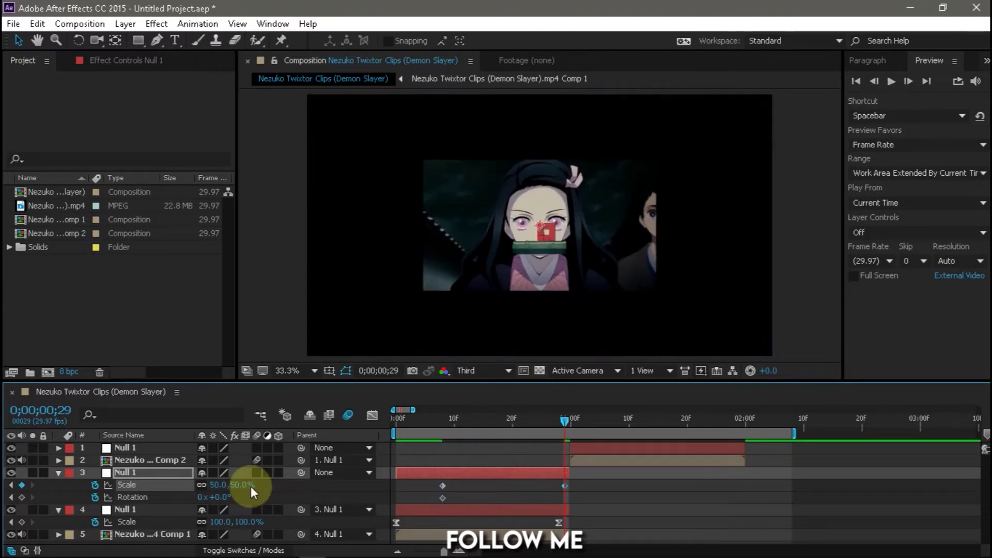
pyautogui.click(220, 497)
pyautogui.write('120')
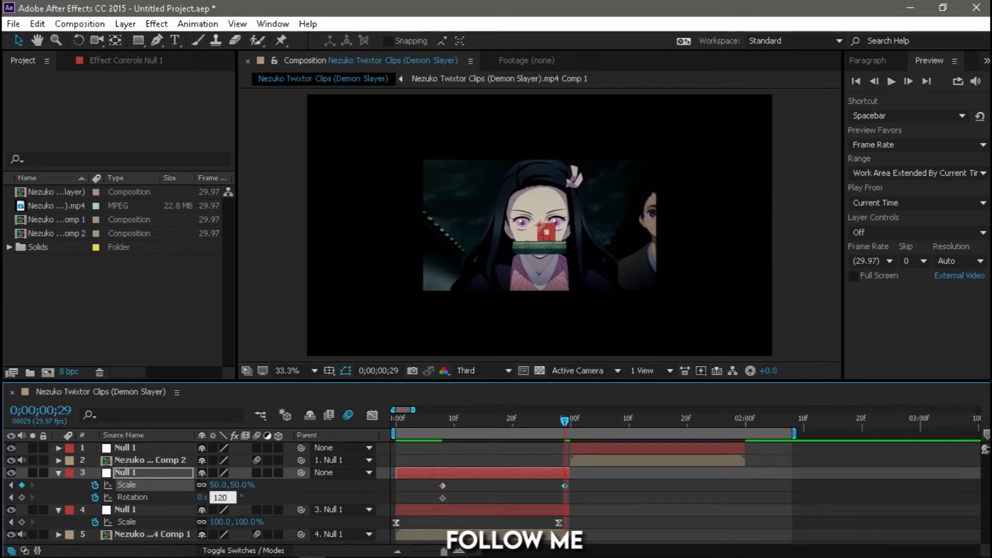
pyautogui.click(221, 501)
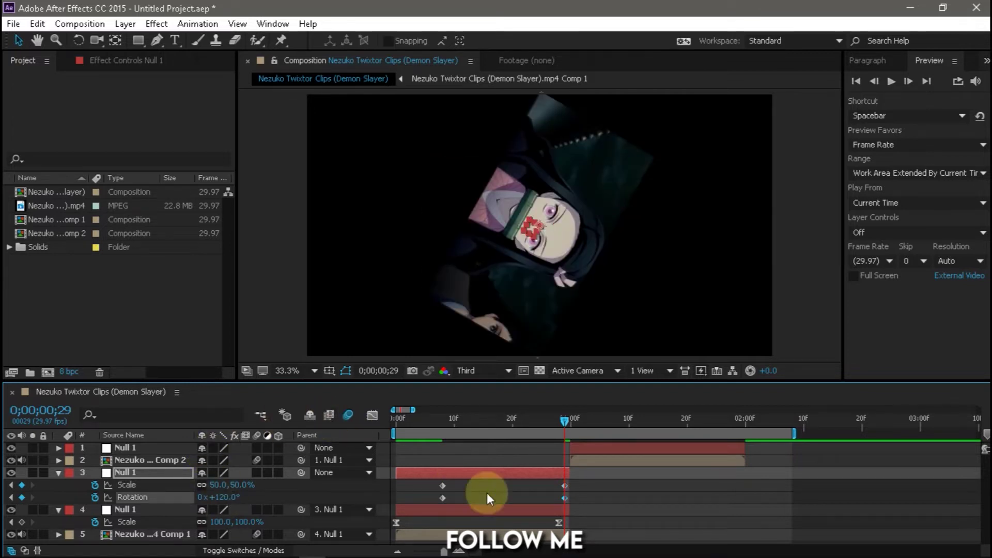
pyautogui.keyDown('shift'); pyautogui.click(566, 487); pyautogui.keyUp('shift')
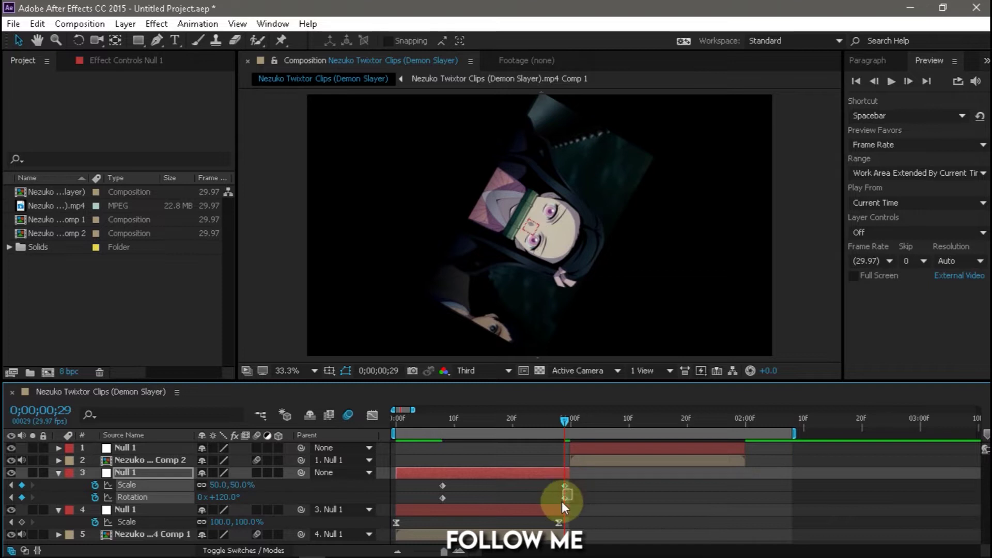
pyautogui.moveTo(567, 482); pyautogui.dragTo(433, 498)
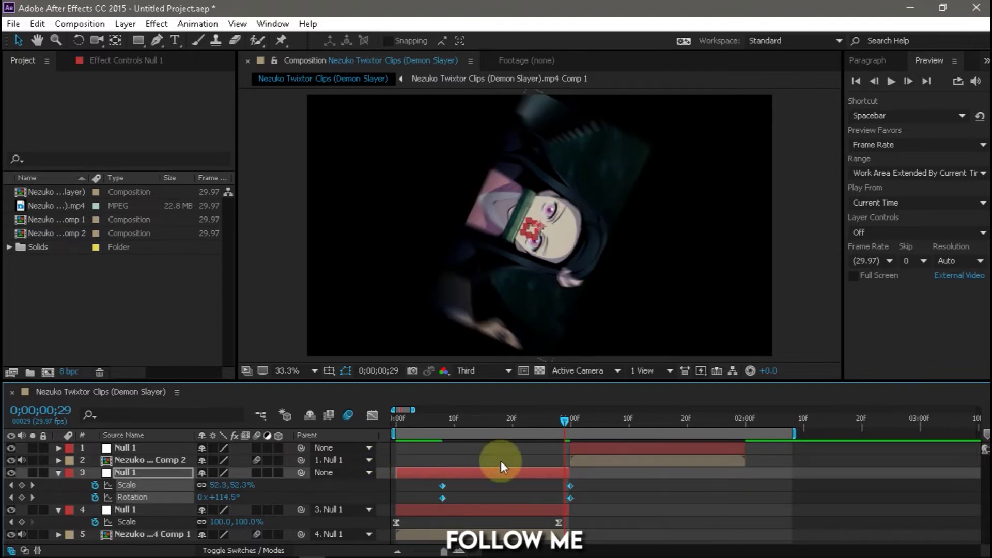
pyautogui.press('F9')
pyautogui.click(634, 501)
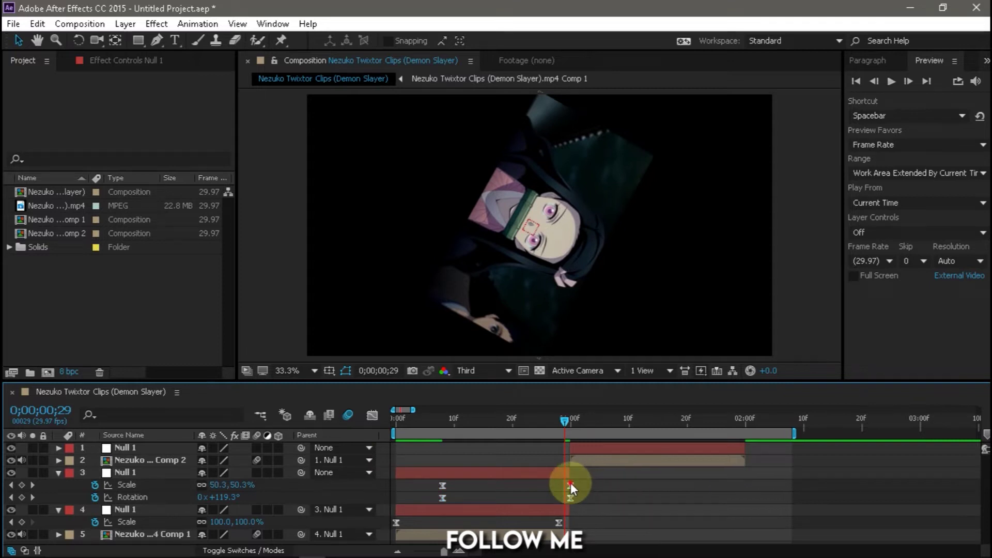
# Step: Reshape layer 3's Scale speed curve to start slowly and drop sharply at the end
pyautogui.click(571, 485)
pyautogui.click(380, 415)
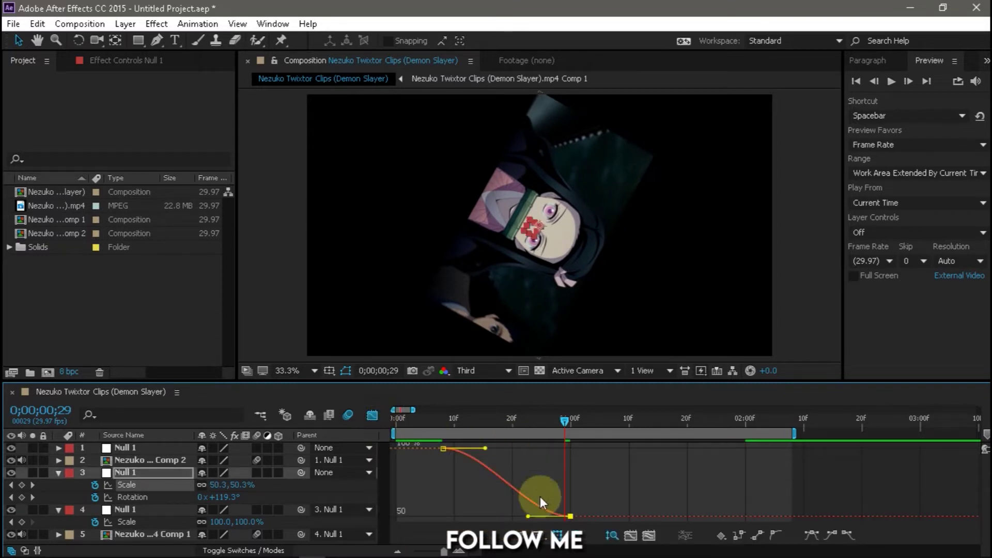
pyautogui.moveTo(540, 509); pyautogui.dragTo(734, 450)
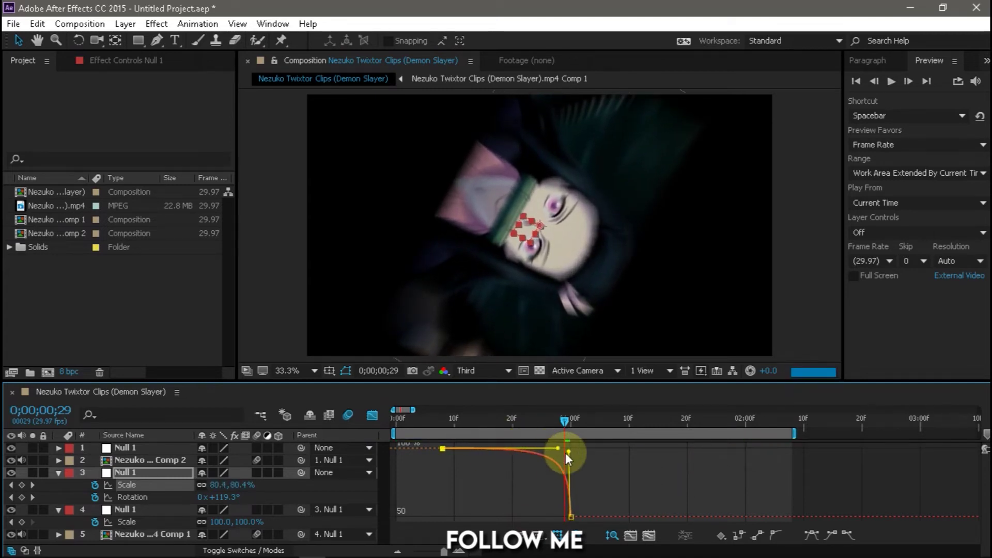
pyautogui.moveTo(519, 444); pyautogui.dragTo(562, 448)
# Step: Give layer 3's Rotation curve a long ease out of the start and a steep ending
pyautogui.click(134, 497)
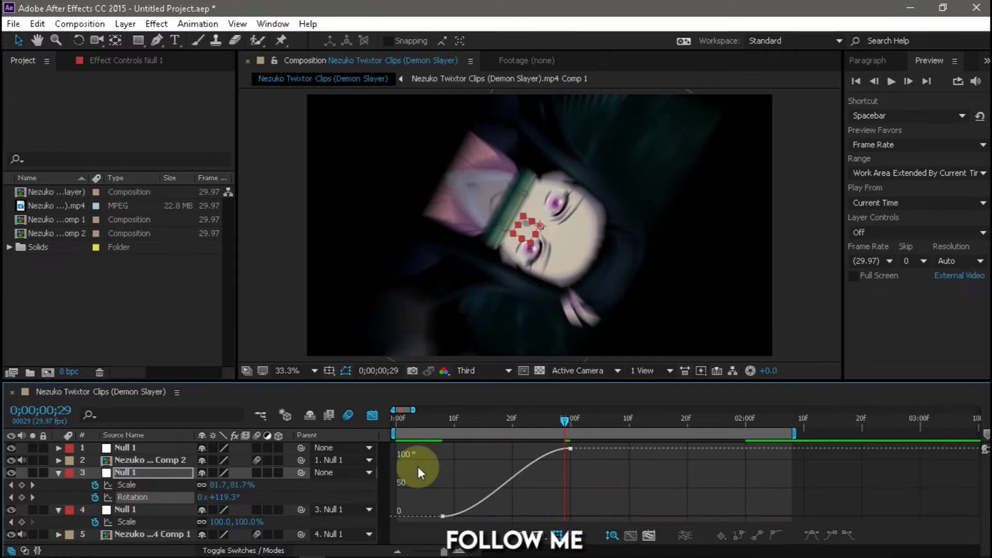
pyautogui.click(557, 451)
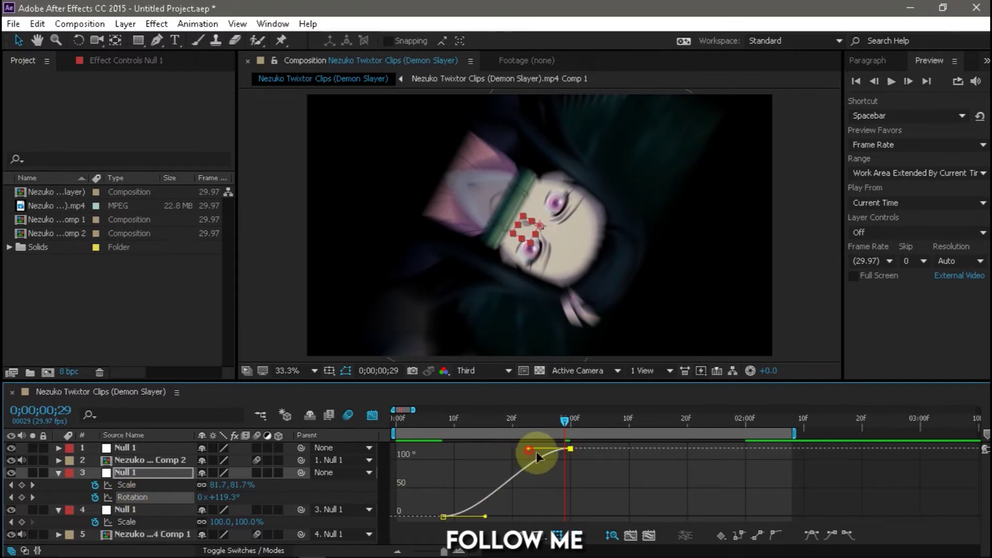
pyautogui.moveTo(533, 452); pyautogui.dragTo(568, 514)
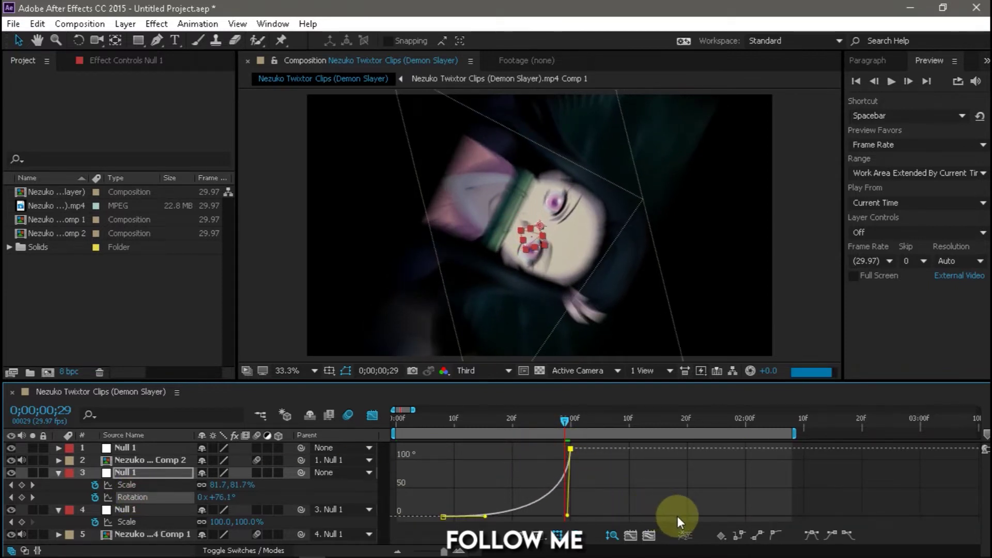
pyautogui.moveTo(484, 516); pyautogui.dragTo(550, 512)
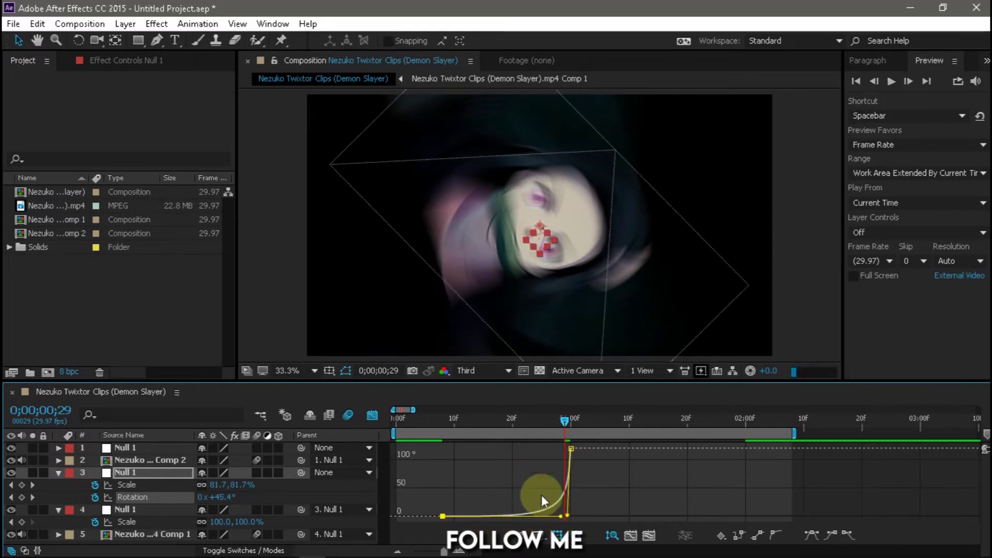
# Step: Preview the transition from near the start, stopping at frame 20
pyautogui.click(372, 415)
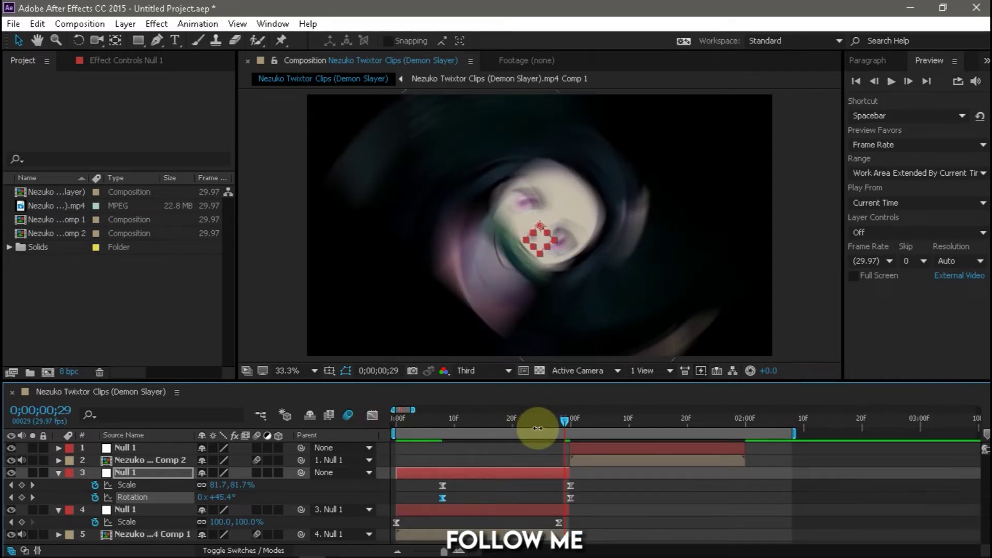
pyautogui.moveTo(532, 422); pyautogui.dragTo(420, 423)
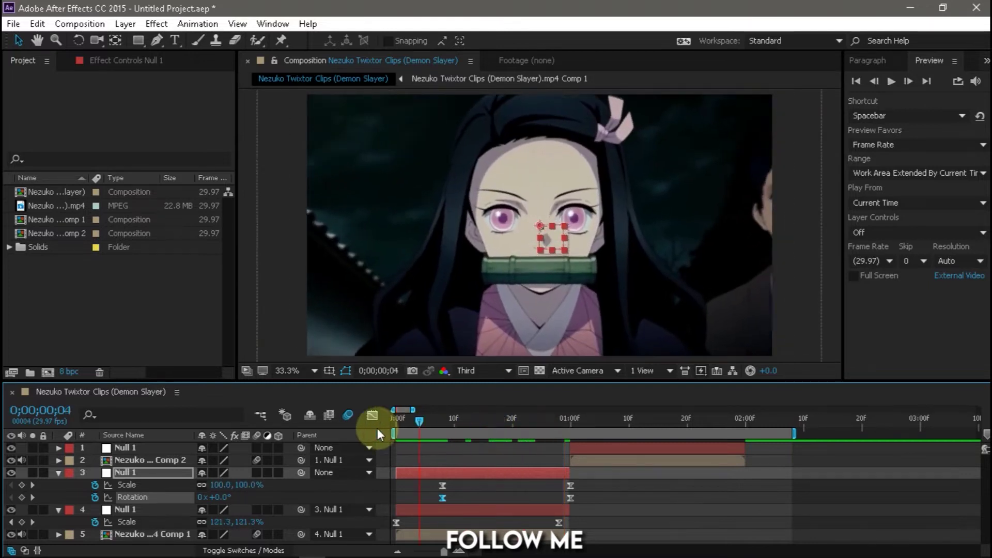
pyautogui.press('space')
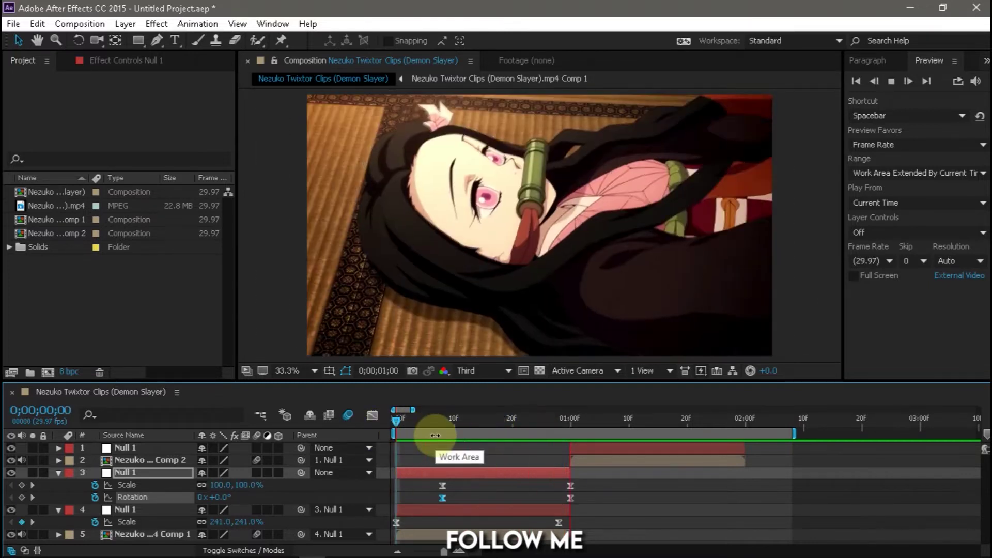
pyautogui.click(512, 421)
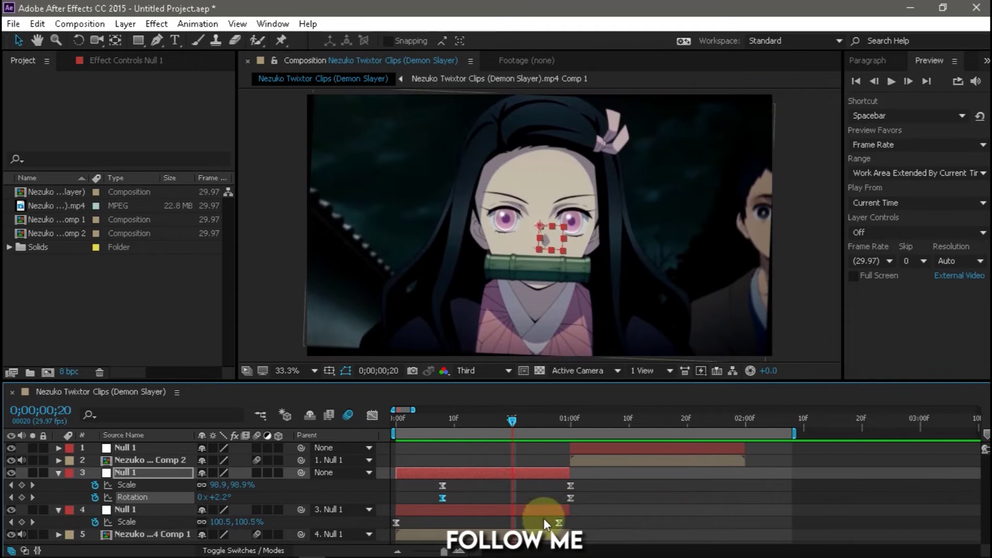
pyautogui.click(543, 535)
# Step: Apply Motion Tile to layer 5, widen its output width, and enable Mirror Edges
pyautogui.hotkey('ctrl', 'space')
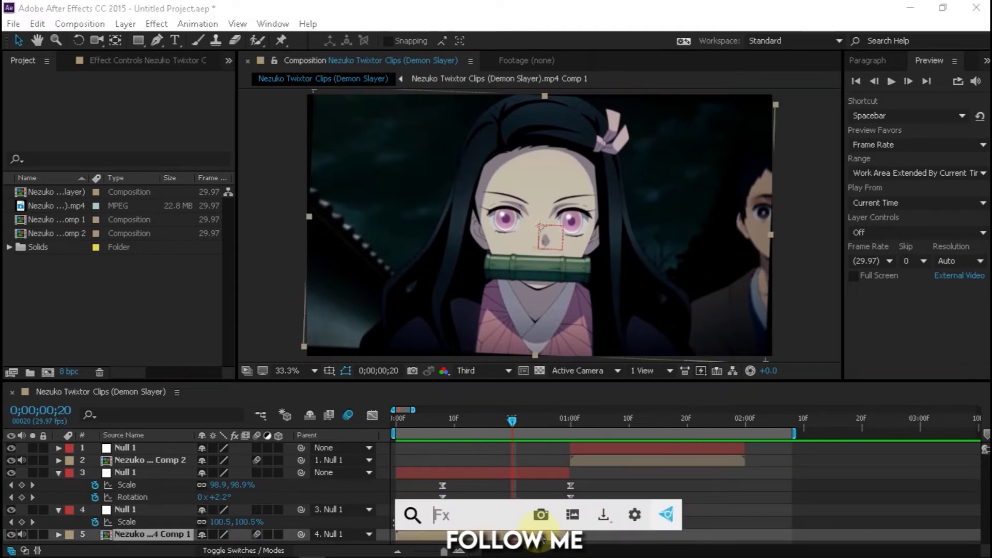
pyautogui.write('motion')
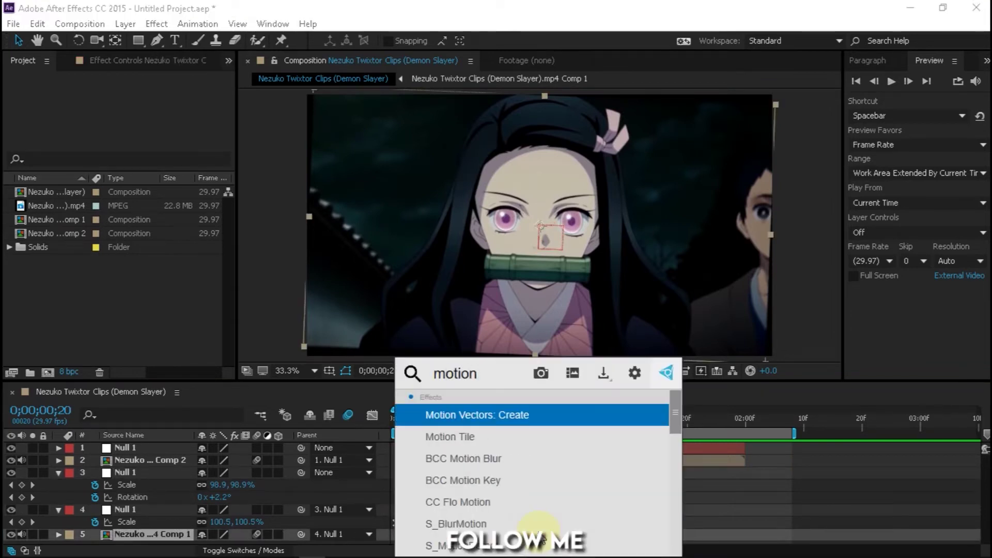
pyautogui.click(549, 444)
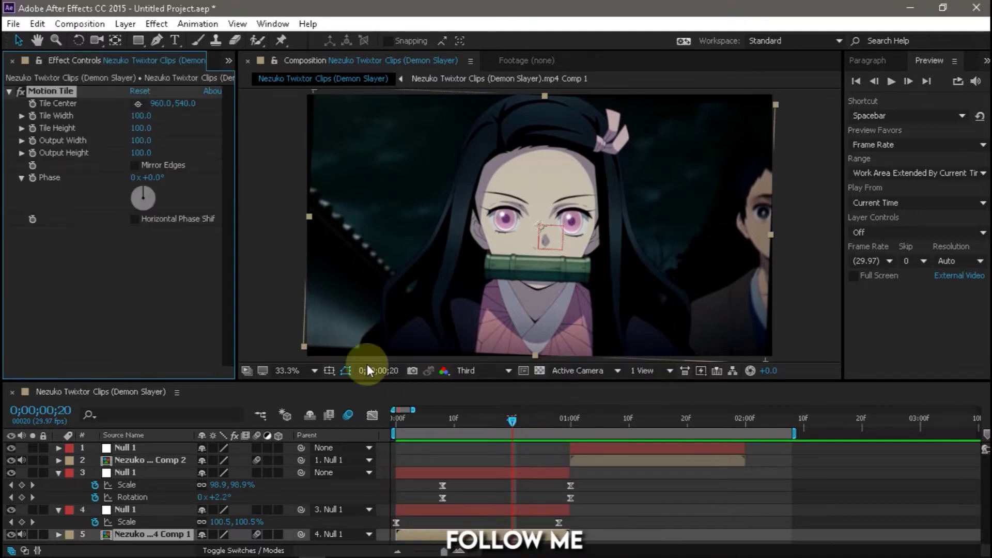
pyautogui.moveTo(140, 141); pyautogui.dragTo(158, 155)
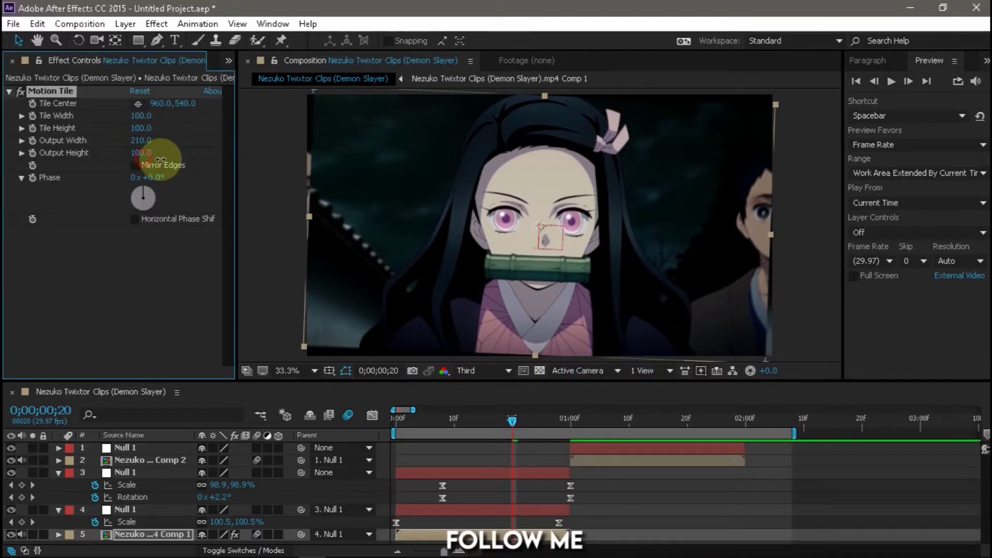
pyautogui.click(135, 165)
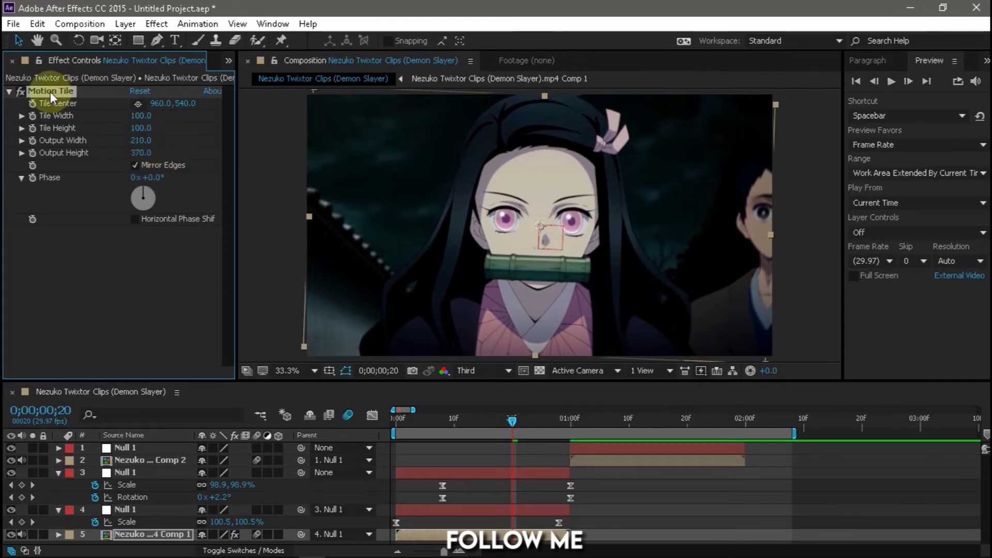
# Step: Paste the same Motion Tile onto the second clip layer and return to 1;00
pyautogui.click(604, 463)
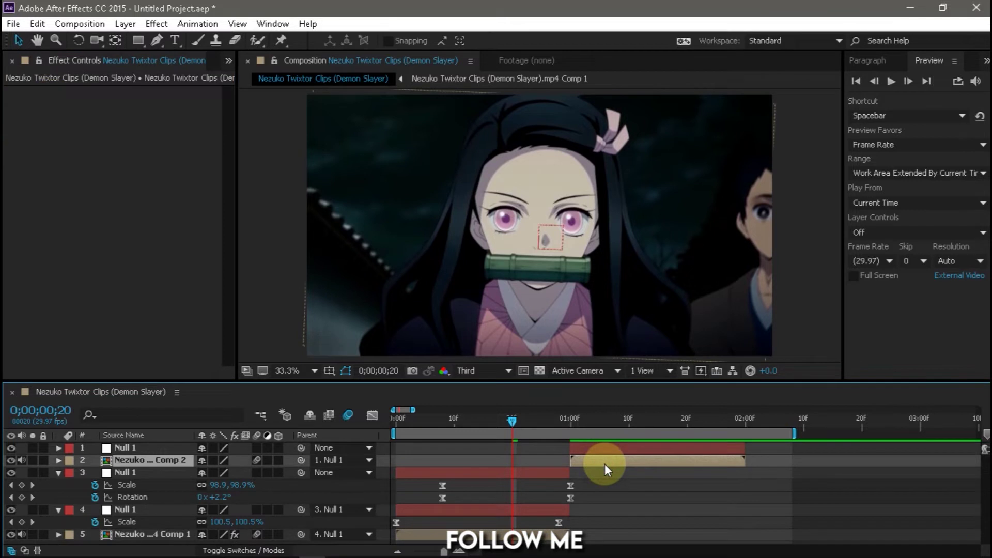
pyautogui.hotkey('ctrl', 'v')
pyautogui.moveTo(515, 424)
pyautogui.mouseDown()
pyautogui.moveTo(568, 436)
pyautogui.moveTo(615, 474)
pyautogui.moveTo(601, 473)
pyautogui.mouseUp()
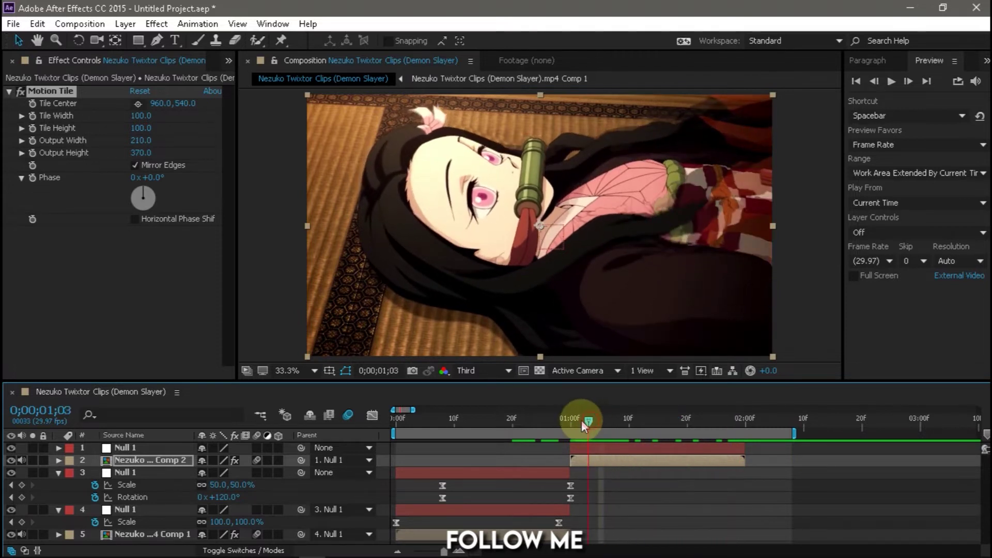
pyautogui.moveTo(588, 420); pyautogui.dragTo(571, 420)
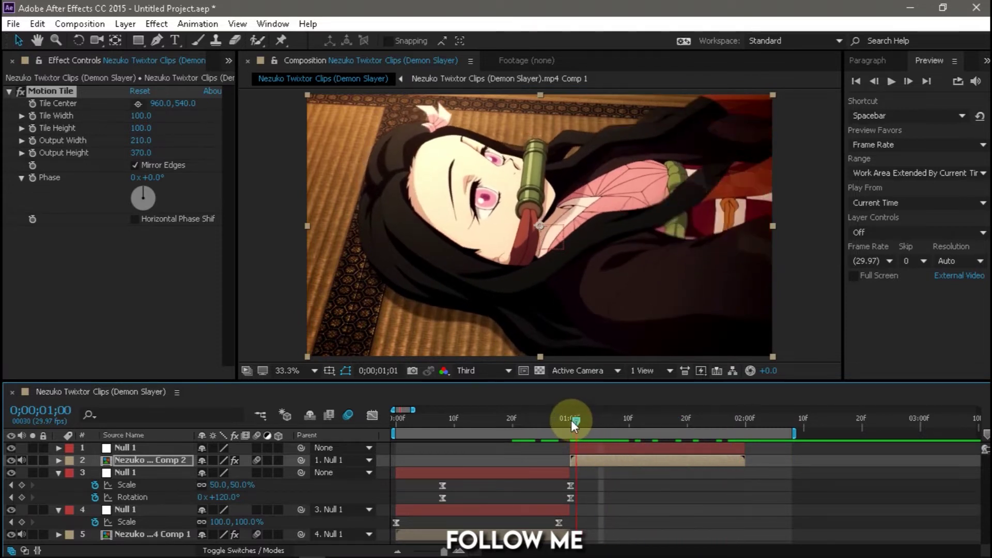
# Step: Reveal Null 1's Scale and Rotation and key both, placing the resting keyframes after the cut
pyautogui.click(597, 443)
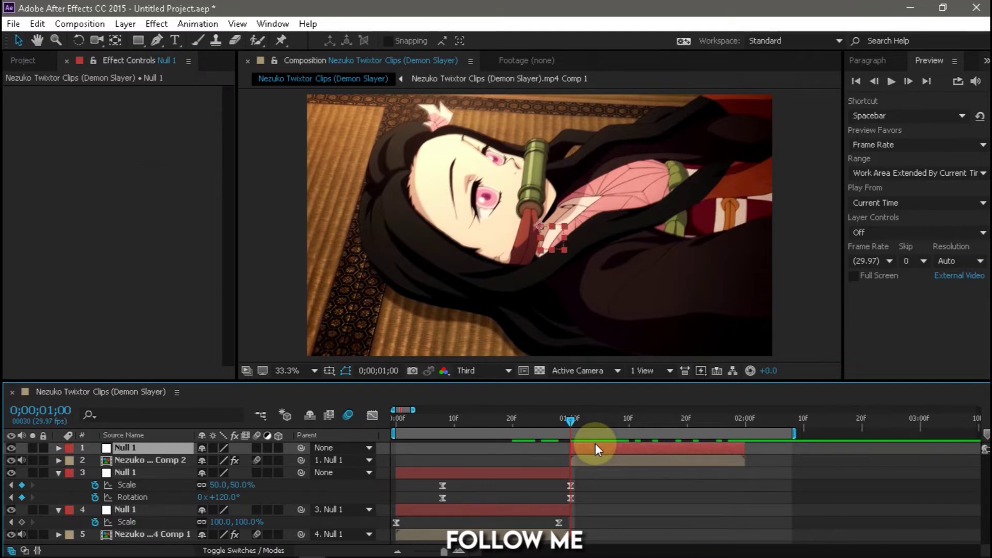
pyautogui.press('s')
pyautogui.hotkey('shift', 'r')
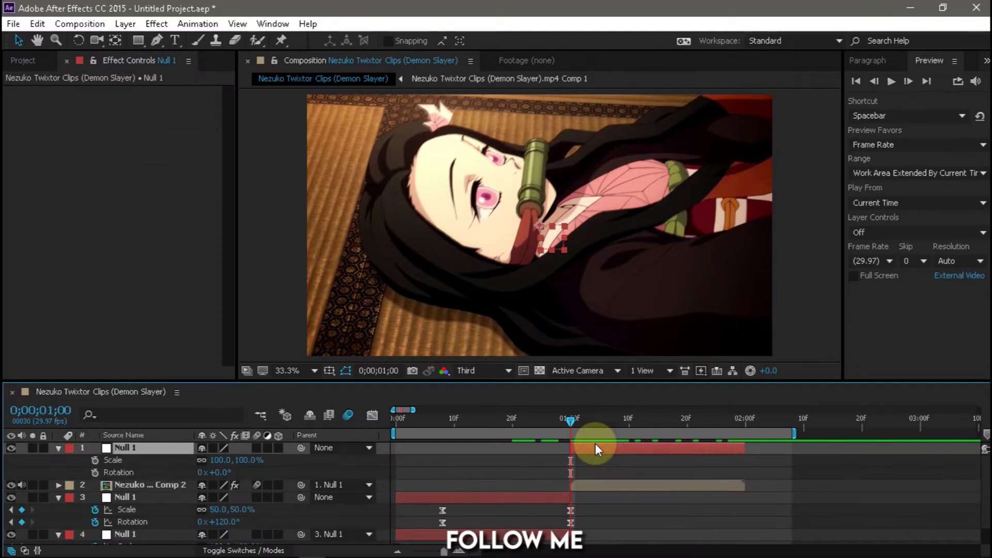
pyautogui.click(95, 460)
pyautogui.click(95, 472)
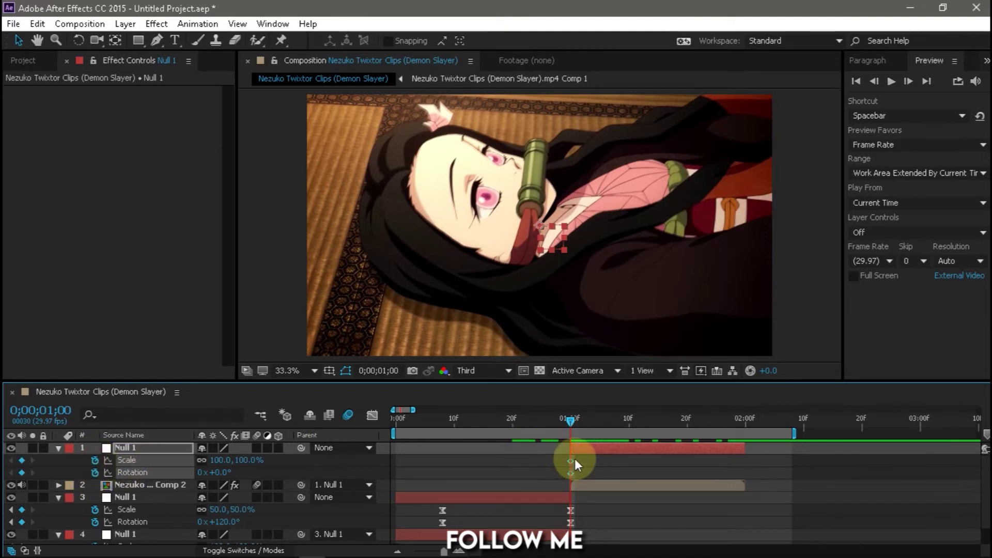
pyautogui.moveTo(572, 460); pyautogui.dragTo(743, 487)
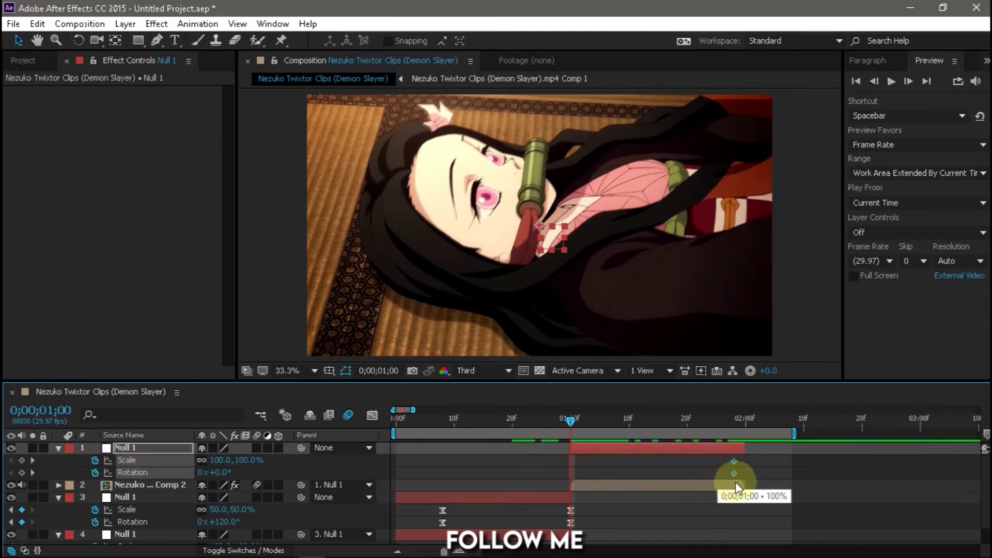
pyautogui.moveTo(742, 487); pyautogui.dragTo(614, 469)
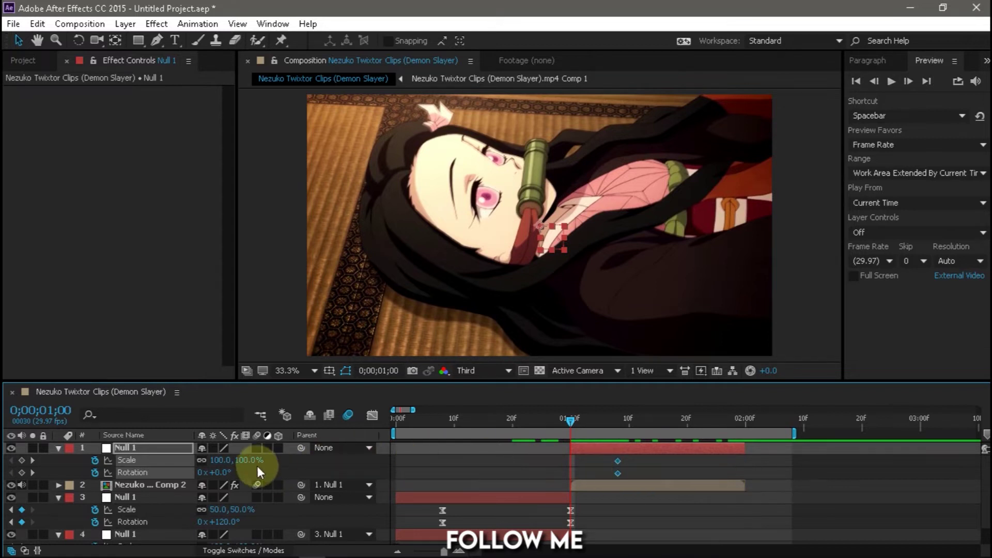
# Step: Key Null 1's Scale at 238% at the one-second cut
pyautogui.scroll(-2, 419, 319)
pyautogui.moveTo(247, 461); pyautogui.dragTo(342, 461)
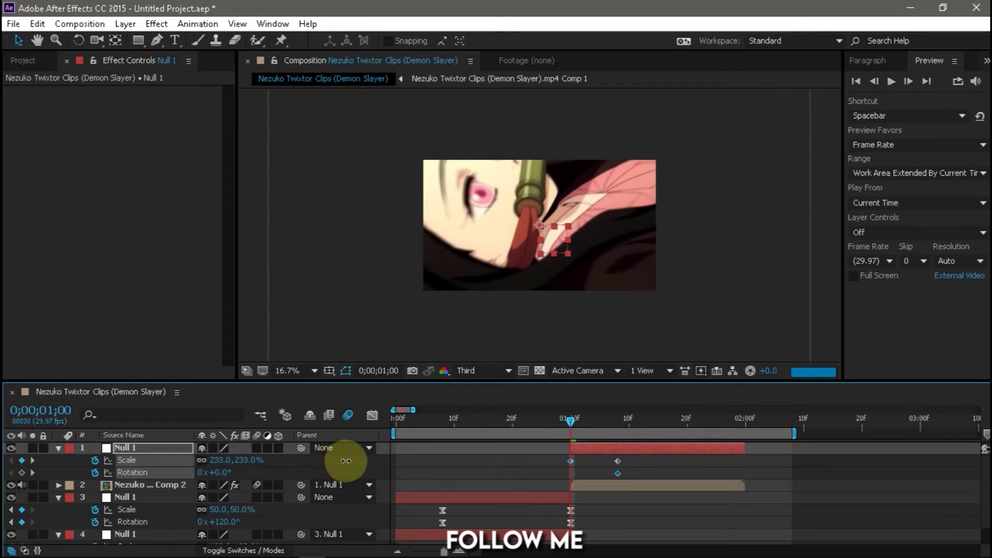
pyautogui.scroll(-1, 592, 270)
pyautogui.scroll(2, 590, 265)
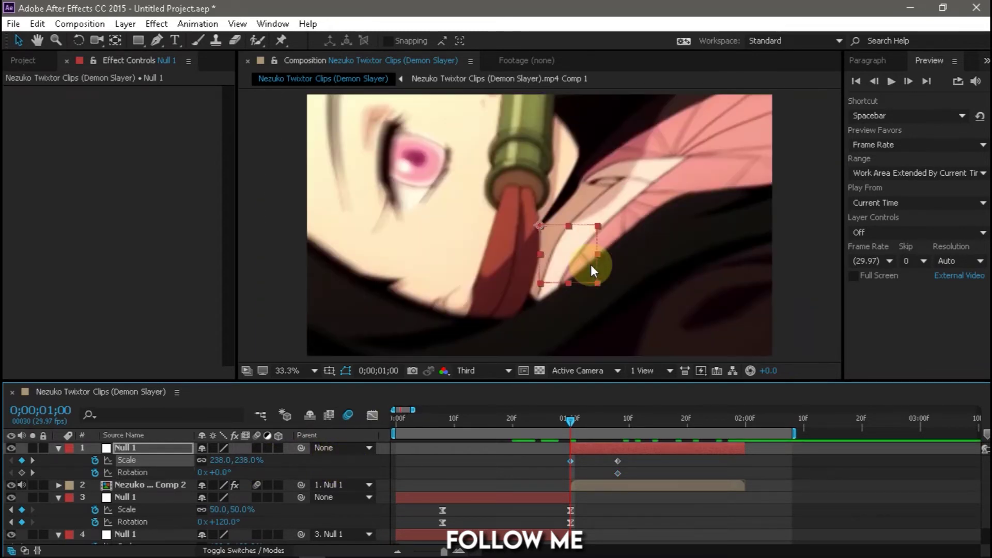
pyautogui.scroll(-2, 591, 277)
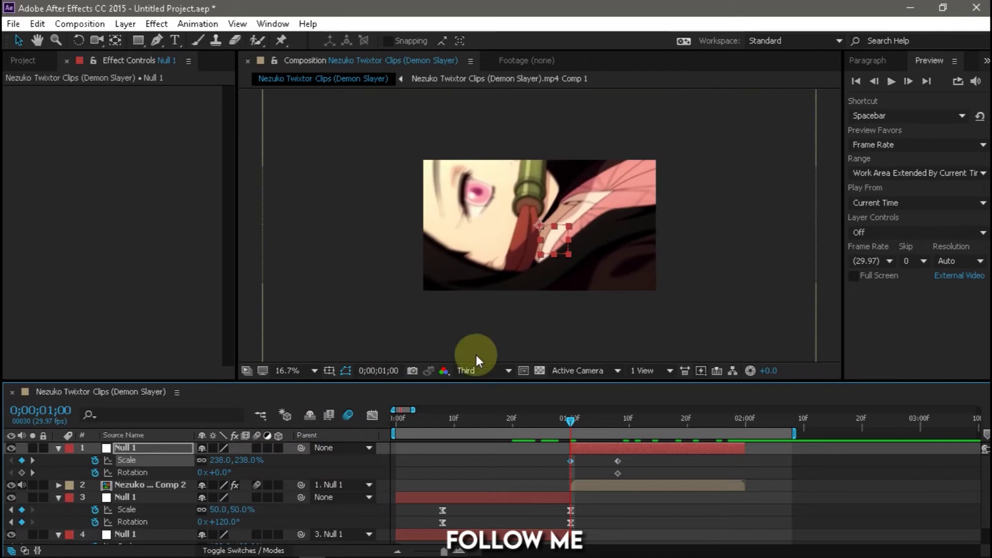
pyautogui.moveTo(559, 422); pyautogui.dragTo(567, 425)
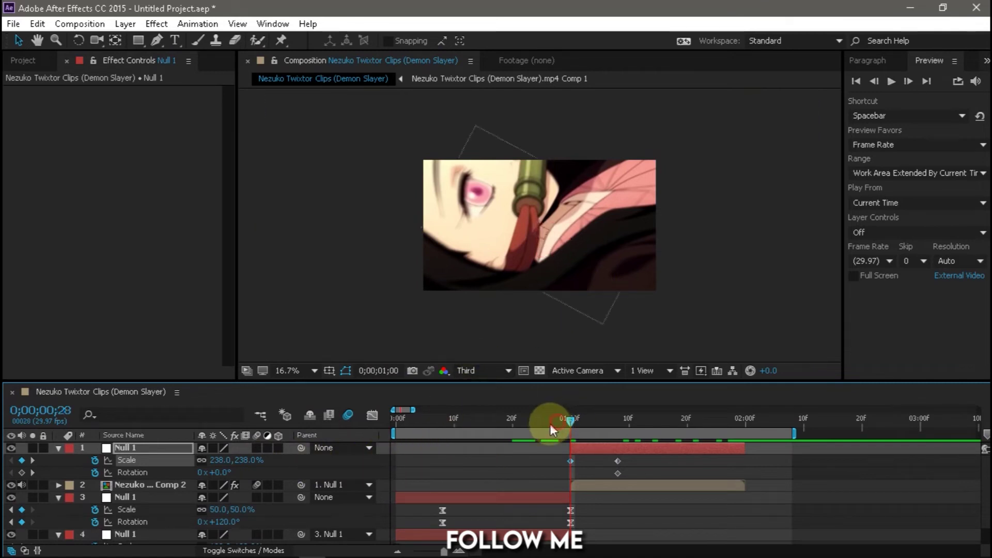
pyautogui.moveTo(568, 426); pyautogui.dragTo(571, 426)
# Step: Set Null 1's Rotation to -120° at 1;00 and Easy Ease all its keyframes
pyautogui.click(222, 473)
pyautogui.write('-120')
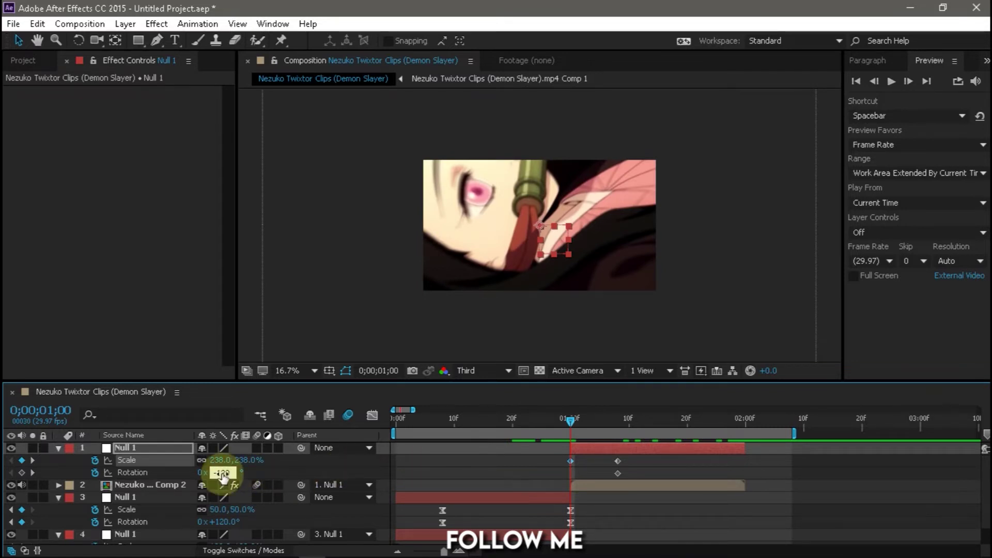
pyautogui.press('Return')
pyautogui.click(553, 471)
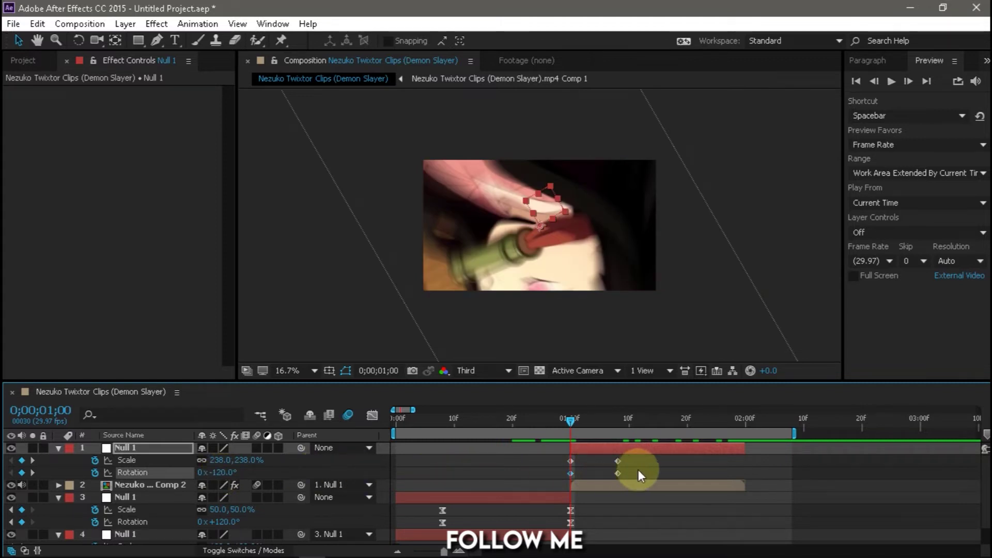
pyautogui.moveTo(636, 456)
pyautogui.mouseDown()
pyautogui.moveTo(605, 478)
pyautogui.moveTo(750, 469)
pyautogui.mouseUp()
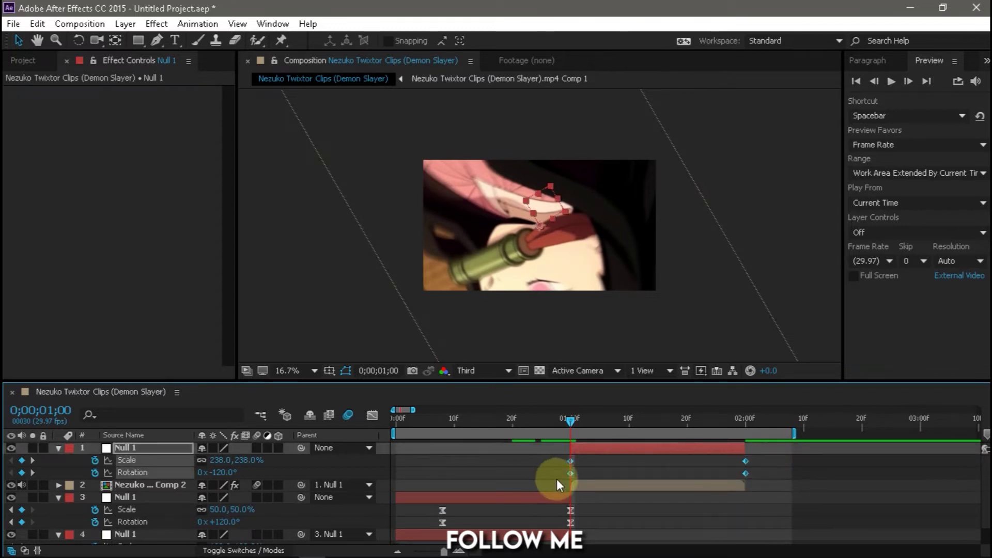
pyautogui.press('F9')
pyautogui.click(600, 461)
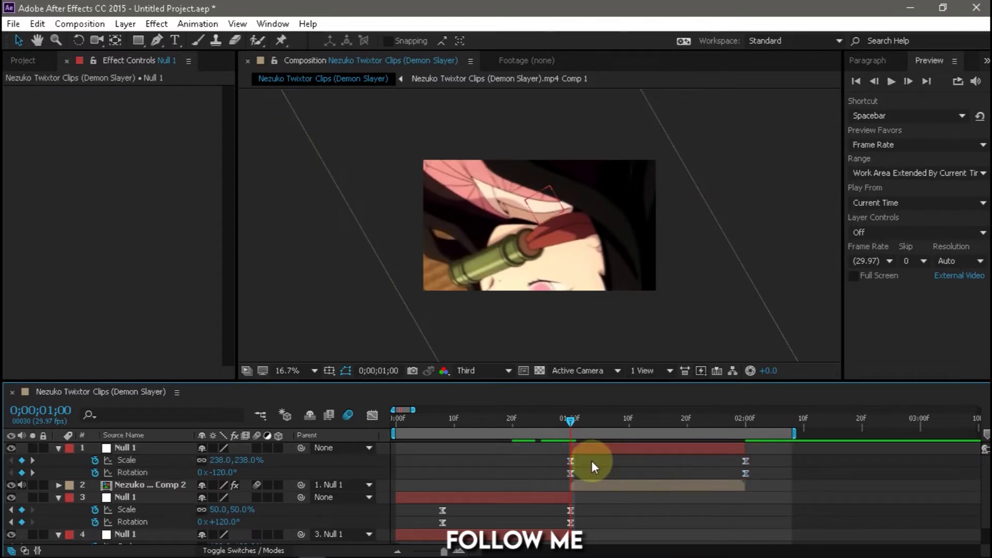
pyautogui.click(571, 462)
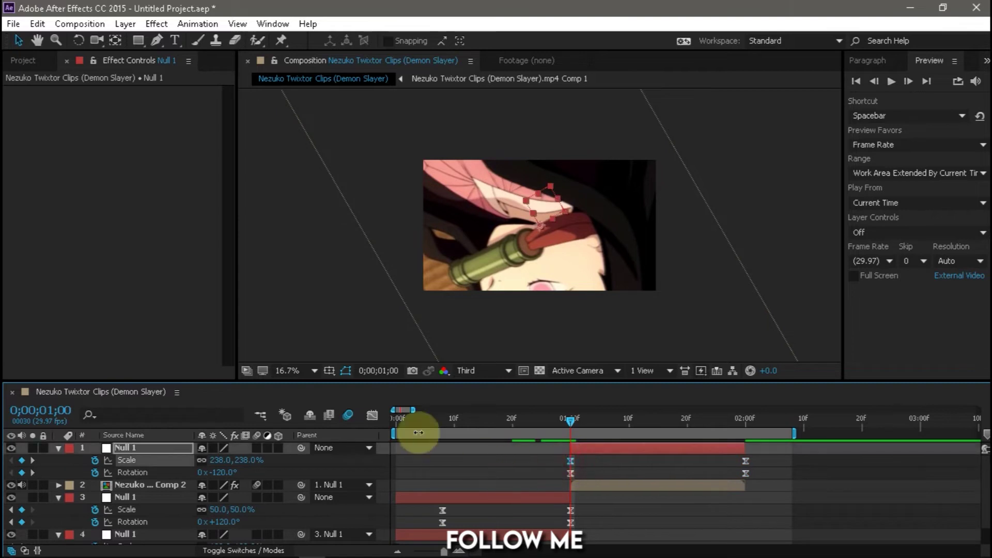
# Step: Bend Null 1's Scale curve to drop sharply after the cut and ease long into its final value
pyautogui.click(373, 416)
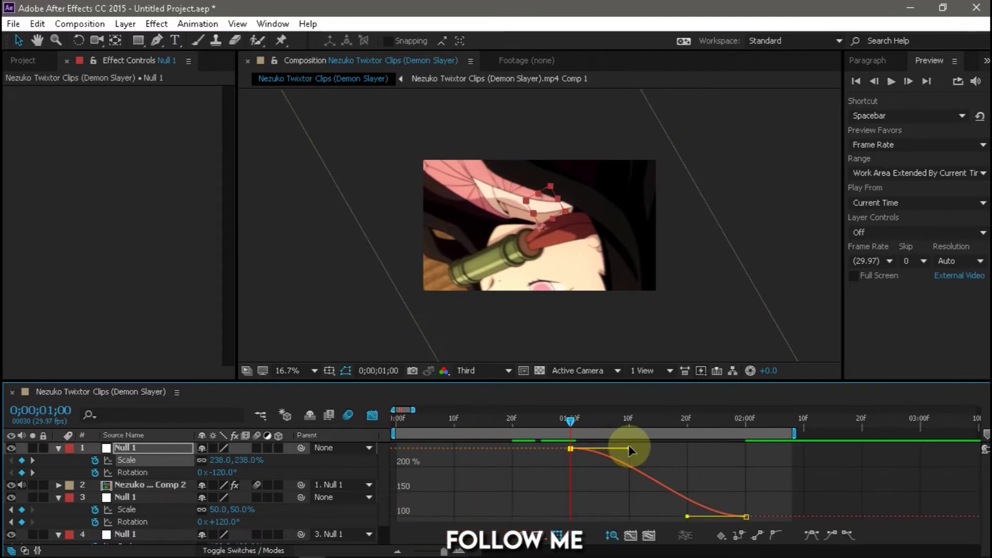
pyautogui.moveTo(621, 462); pyautogui.dragTo(490, 513)
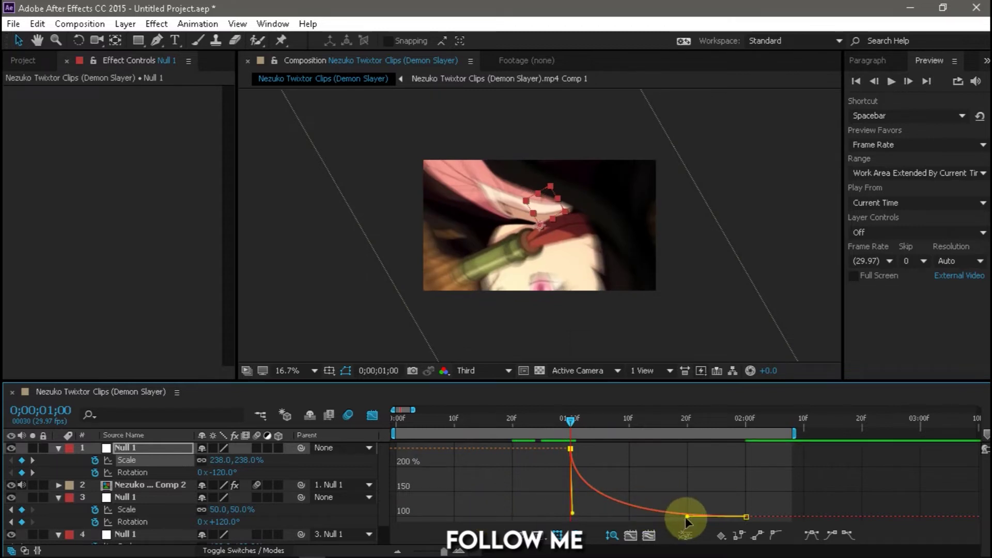
pyautogui.moveTo(677, 519); pyautogui.dragTo(575, 518)
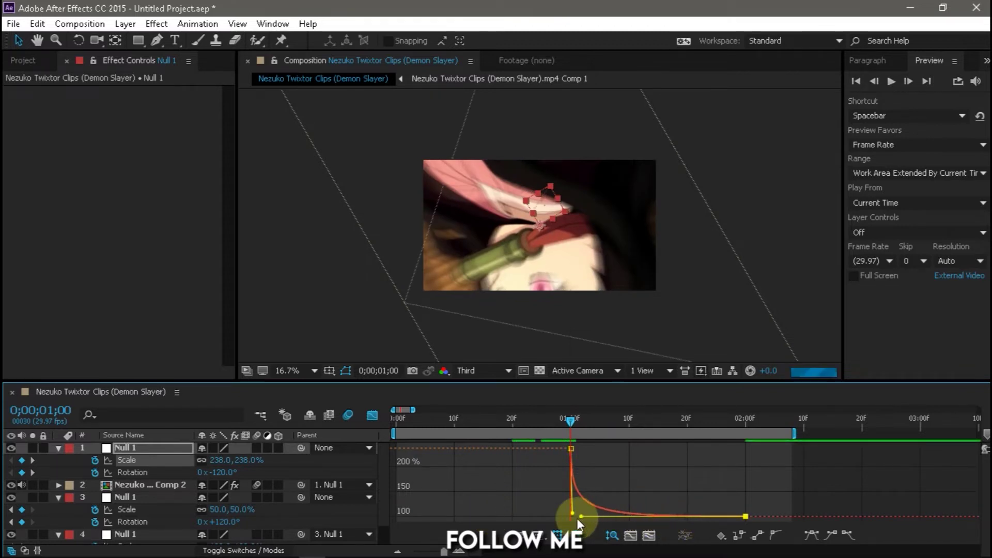
# Step: Flatten Null 1's Rotation curve from -120° into a long, slow ease-out
pyautogui.click(140, 472)
pyautogui.moveTo(555, 492)
pyautogui.mouseDown()
pyautogui.moveTo(593, 528)
pyautogui.moveTo(486, 447)
pyautogui.mouseUp()
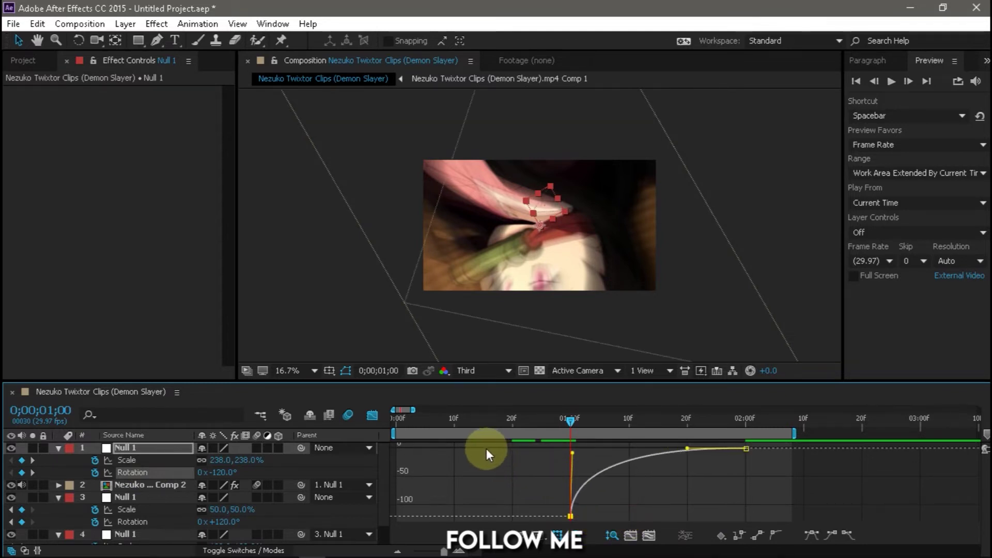
pyautogui.moveTo(684, 445); pyautogui.dragTo(576, 456)
pyautogui.click(401, 414)
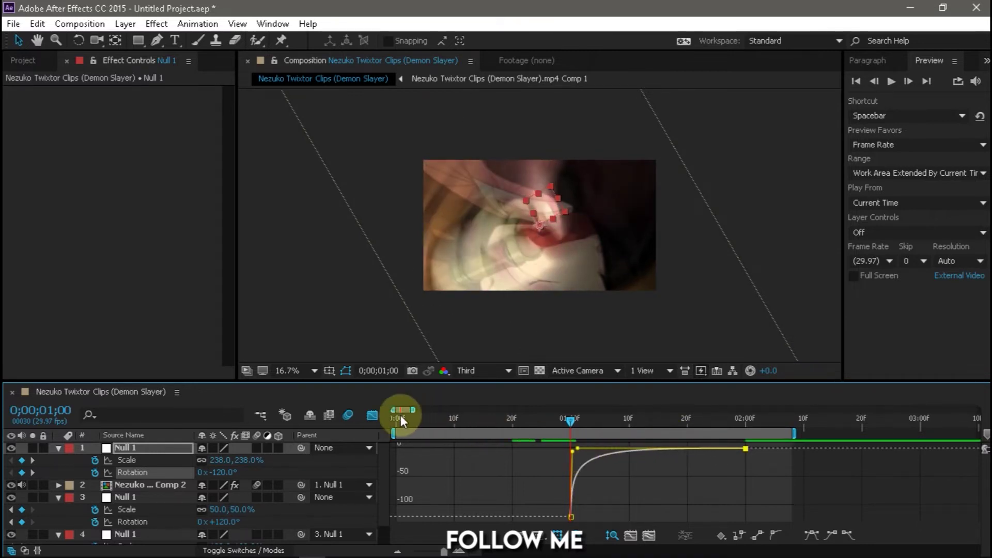
# Step: Return to the layer timeline and fit the whole composition in the viewer
pyautogui.click(373, 414)
pyautogui.click(315, 371)
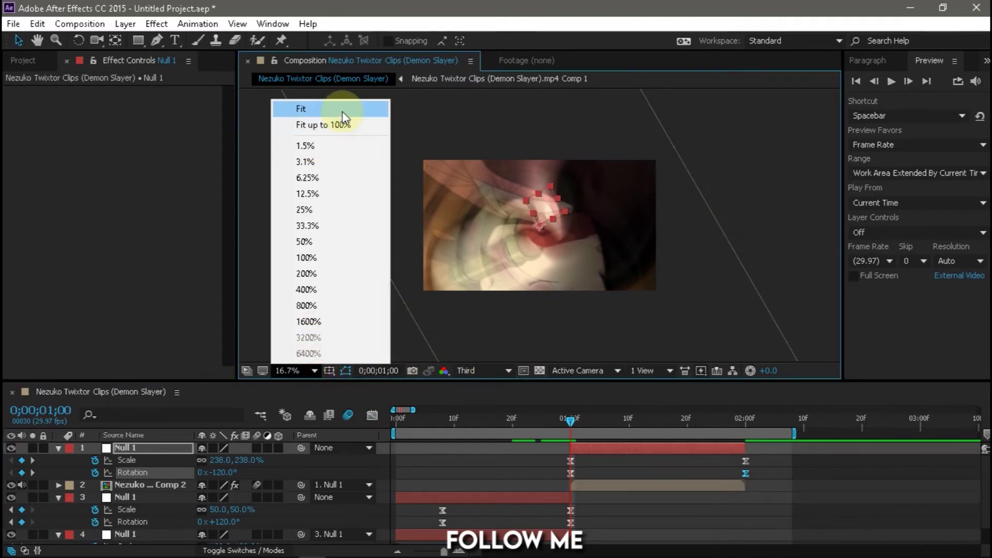
pyautogui.click(302, 109)
# Step: Rewind to the start and preview the twisting transition, checking frames around the cut
pyautogui.click(540, 419)
pyautogui.moveTo(541, 422); pyautogui.dragTo(360, 425)
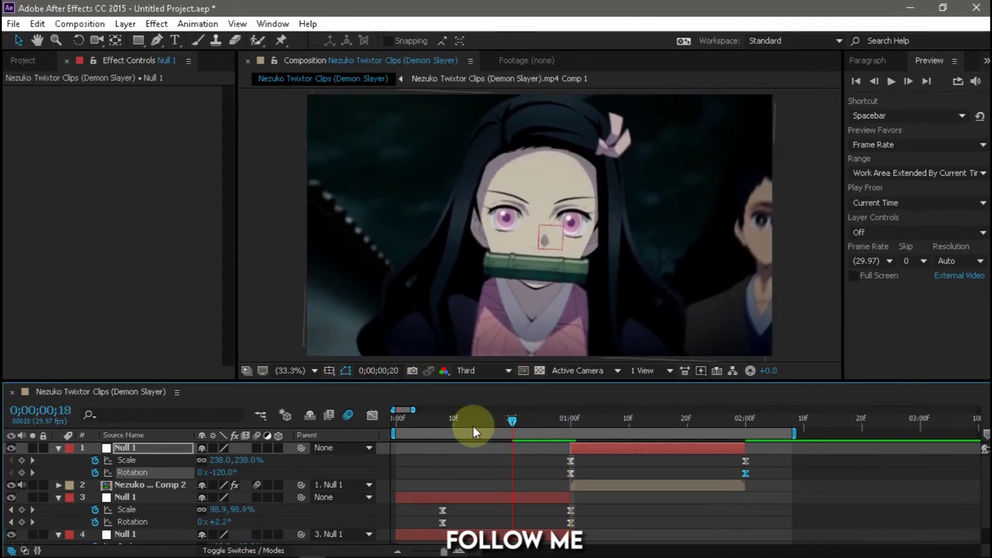
pyautogui.press('space')
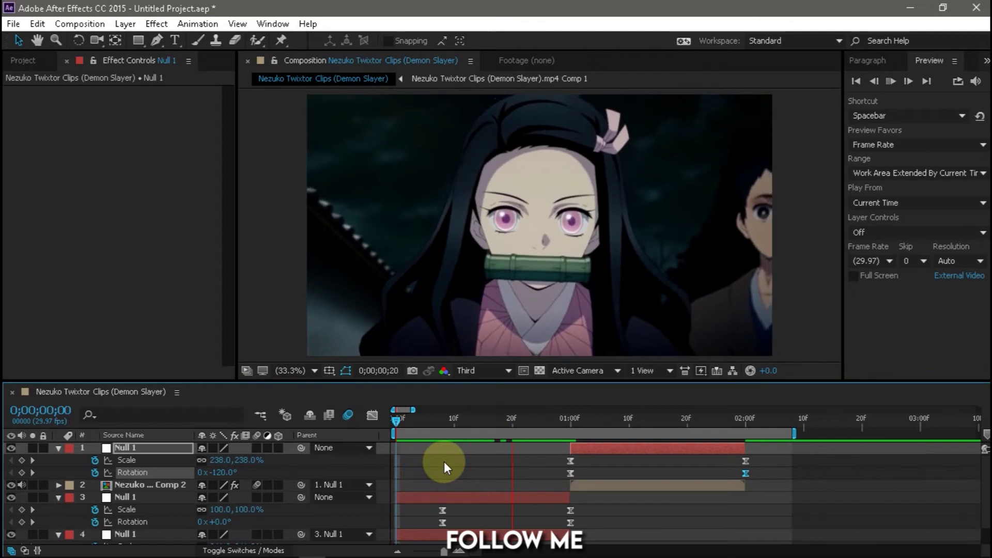
pyautogui.moveTo(532, 426); pyautogui.dragTo(634, 451)
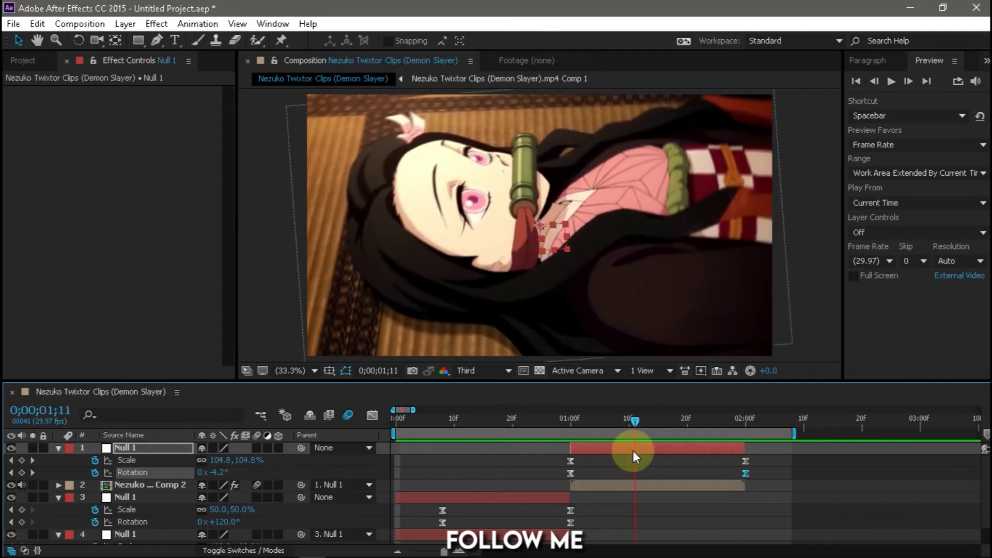
pyautogui.moveTo(767, 449); pyautogui.dragTo(549, 473)
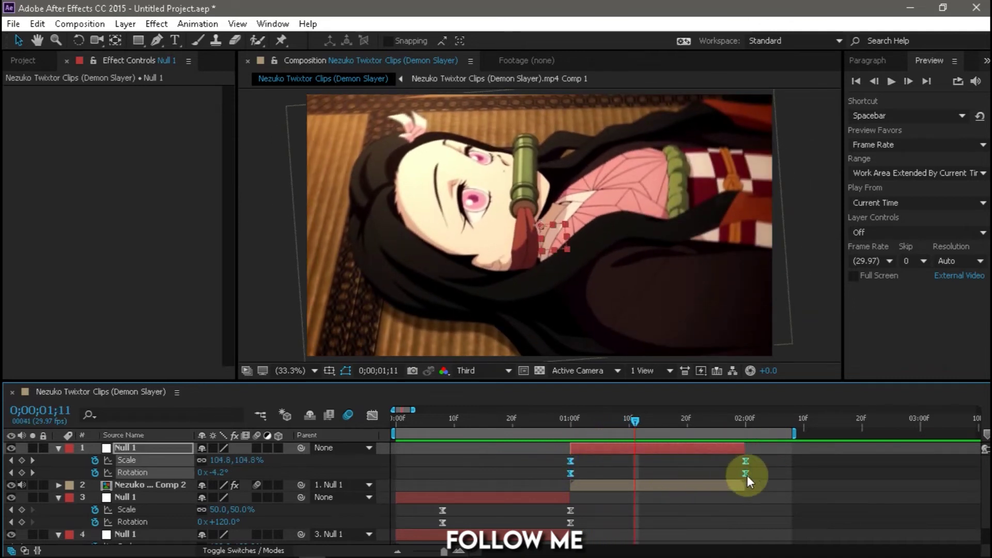
# Step: Drag Null 1's closing Scale and Rotation keyframes earlier, then scrub frames 6–26 to review
pyautogui.moveTo(748, 474); pyautogui.dragTo(720, 477)
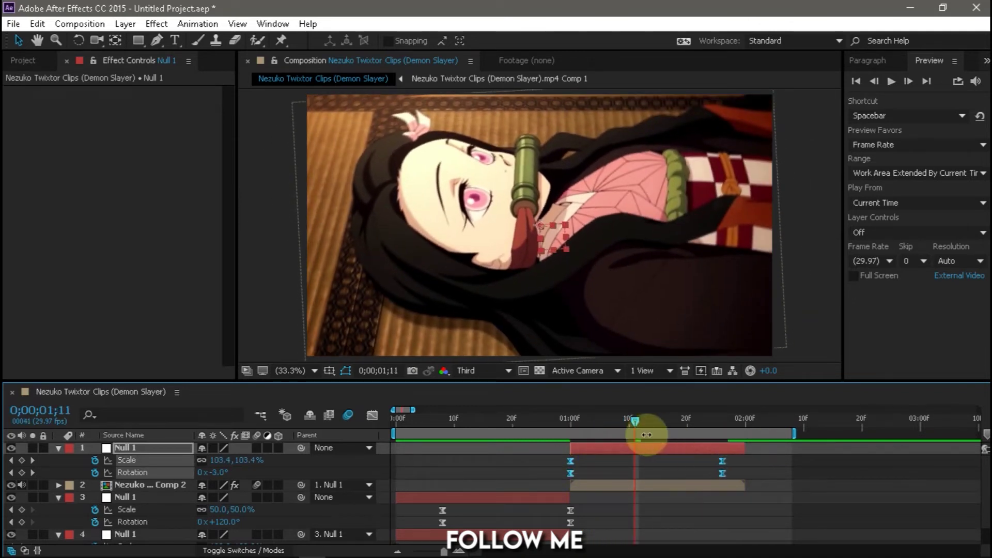
pyautogui.click(543, 428)
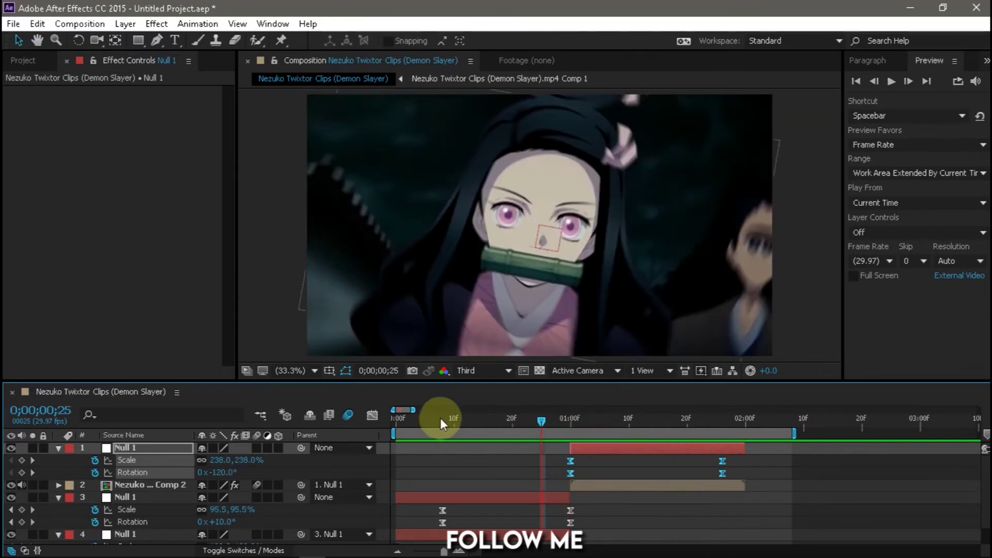
pyautogui.moveTo(451, 428); pyautogui.dragTo(431, 421)
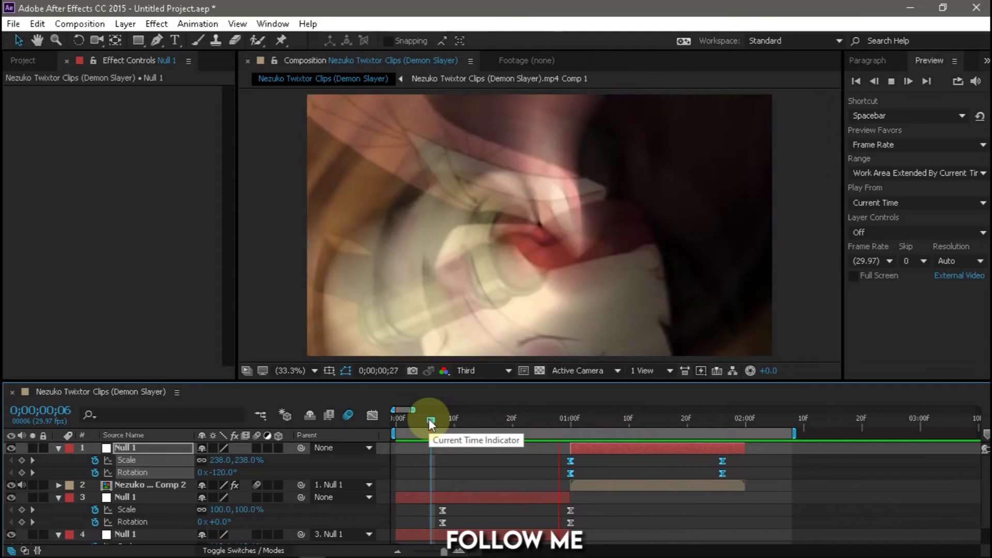
pyautogui.moveTo(430, 422); pyautogui.dragTo(571, 423)
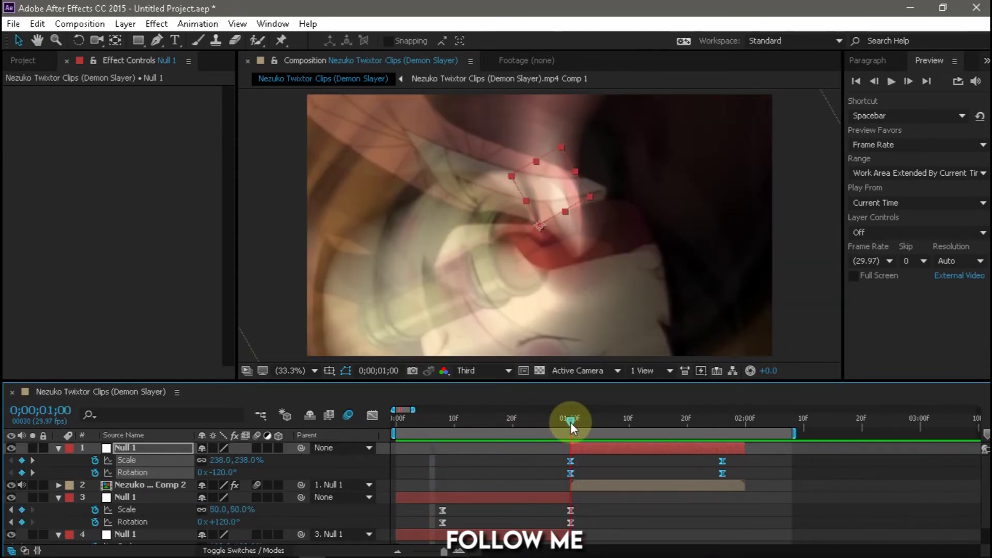
pyautogui.click(328, 467)
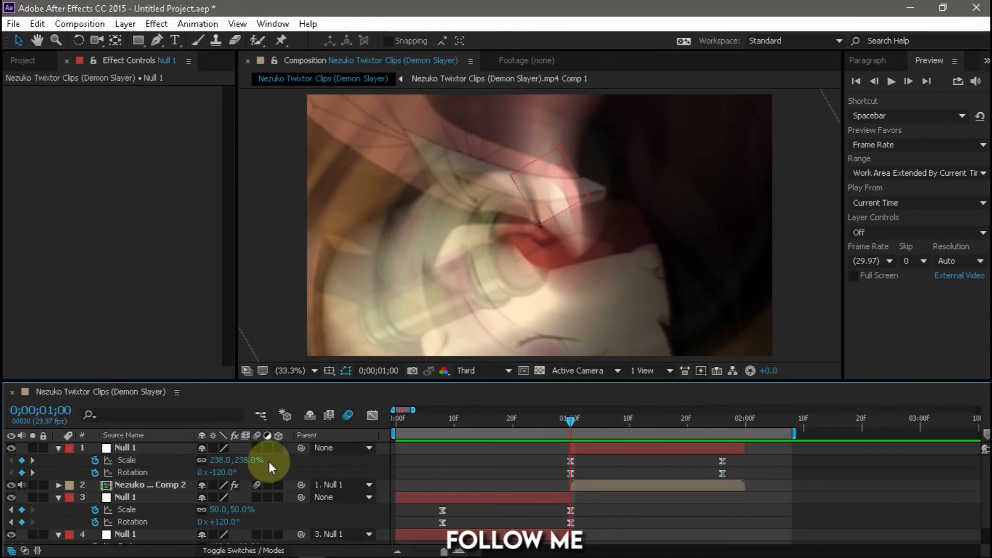
pyautogui.moveTo(556, 421)
pyautogui.mouseDown()
pyautogui.moveTo(535, 423)
pyautogui.moveTo(570, 427)
pyautogui.mouseUp()
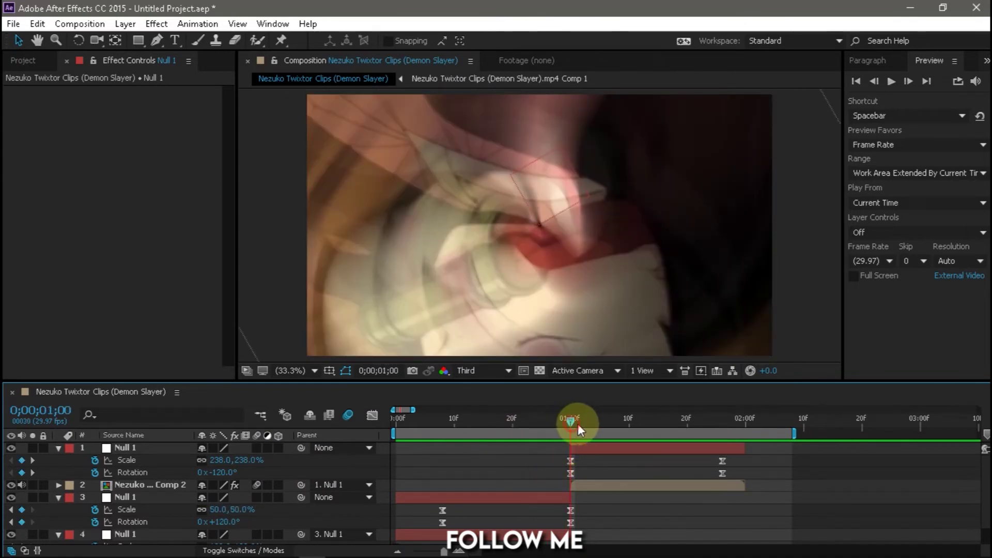
pyautogui.moveTo(578, 424); pyautogui.dragTo(570, 425)
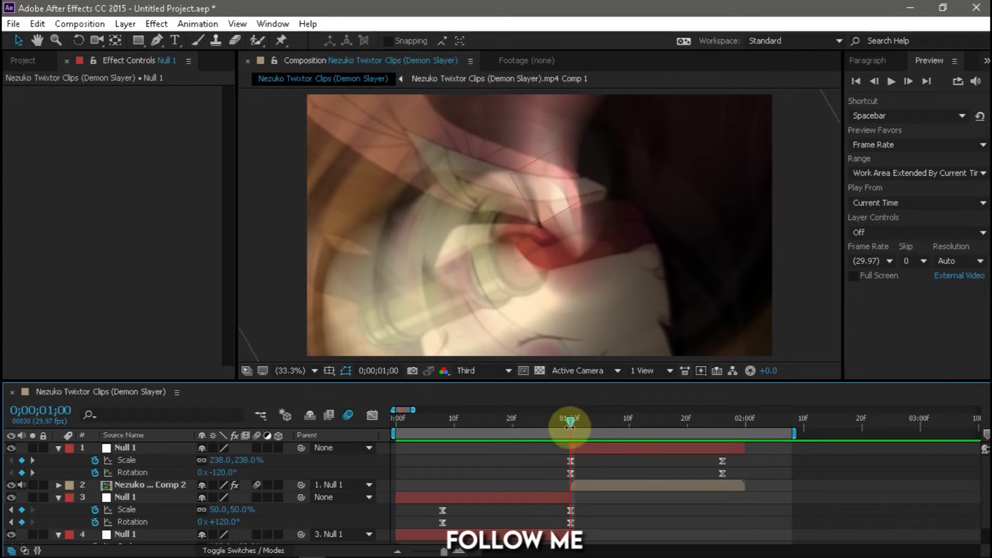
pyautogui.scroll(-1, 579, 300)
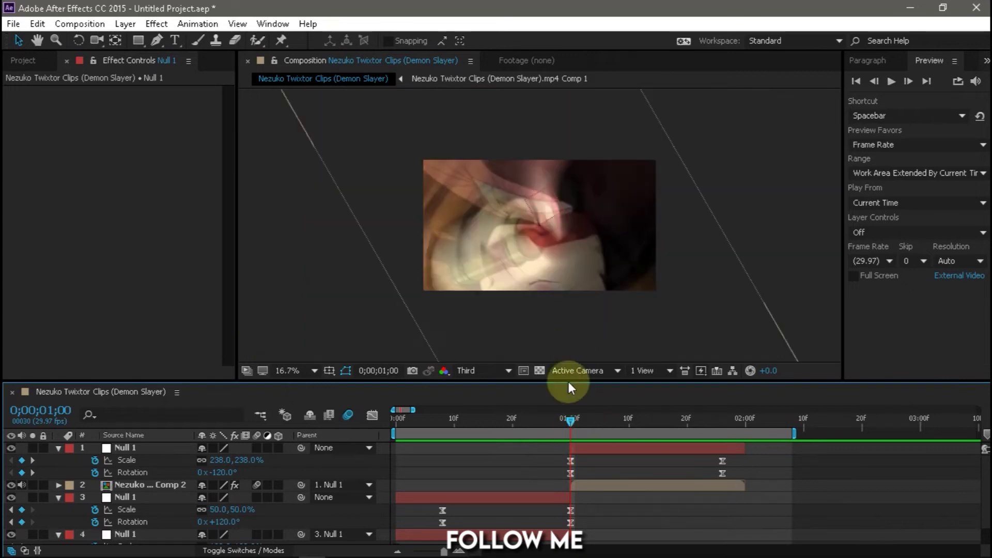
# Step: Add the Warp effect to the bottom Nezuko clip carrying Motion Tile
pyautogui.moveTo(534, 420); pyautogui.dragTo(338, 440)
pyautogui.scroll(-1, 502, 469)
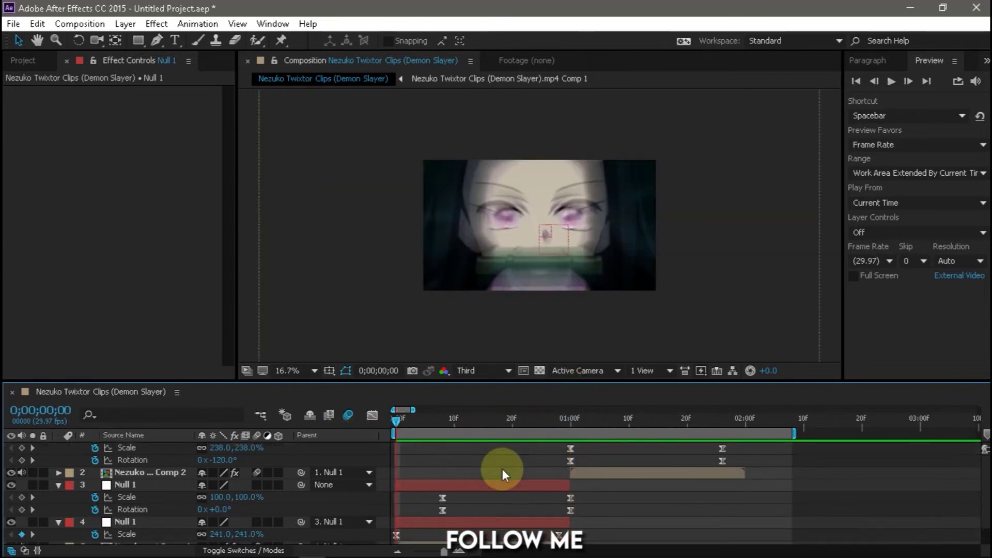
pyautogui.scroll(-1, 503, 468)
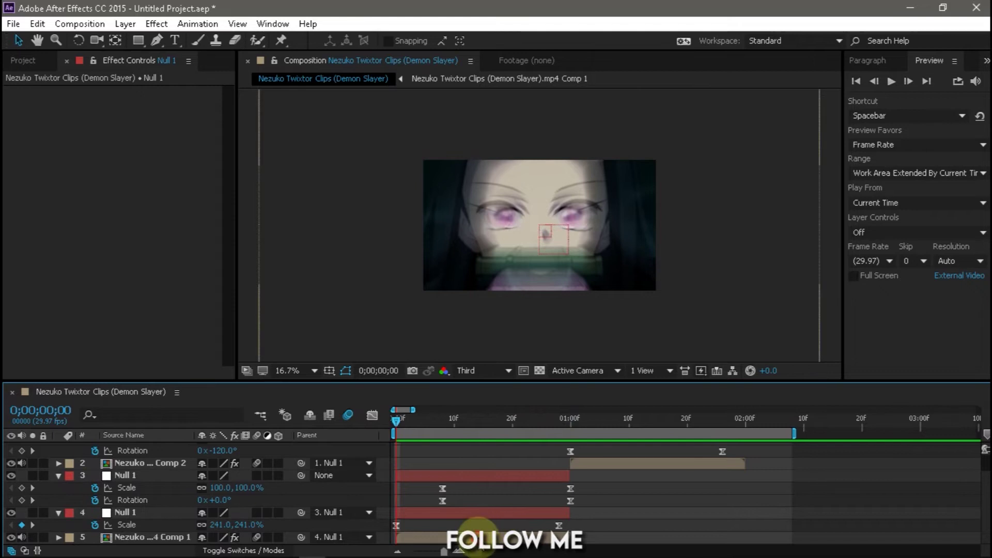
pyautogui.click(482, 537)
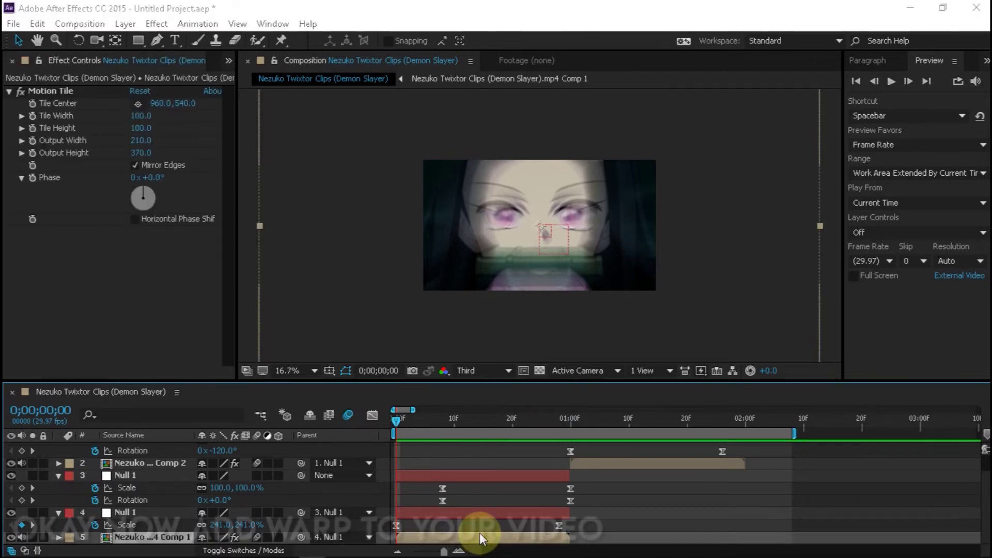
pyautogui.hotkey('ctrl', 'space')
pyautogui.write('warp')
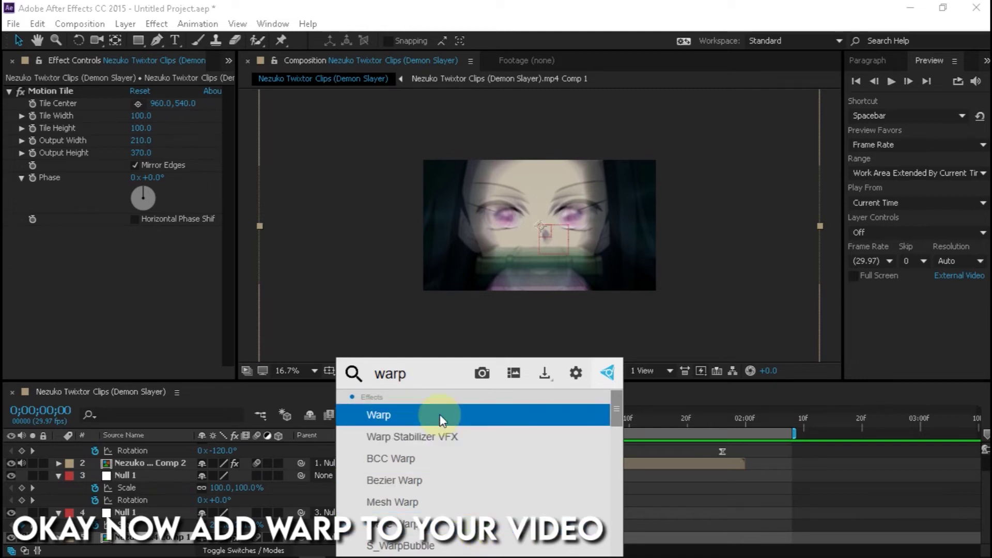
pyautogui.click(440, 416)
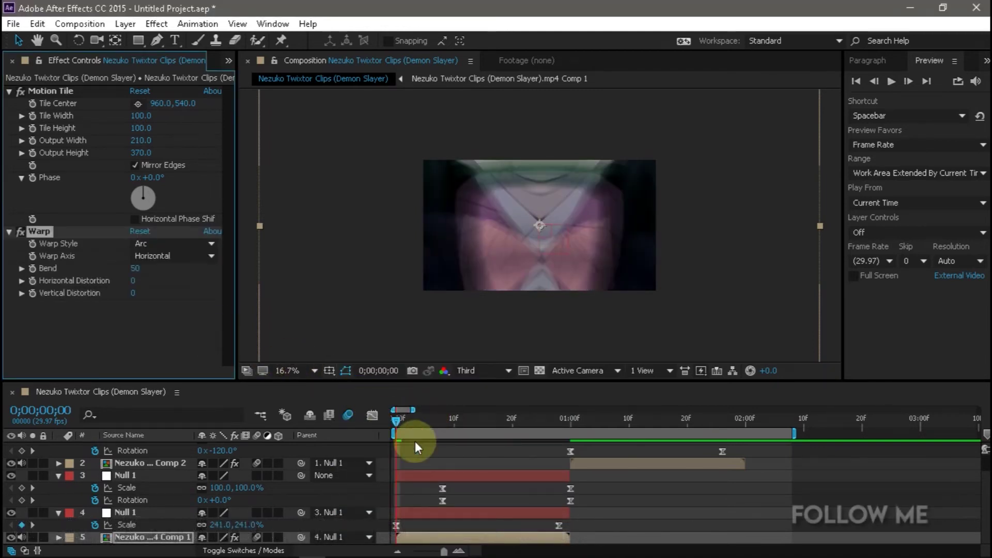
# Step: Set Warp Style to Squeeze and keyframe Bend from 20 at frame 0 to 0 at frame 1
pyautogui.scroll(2, 467, 522)
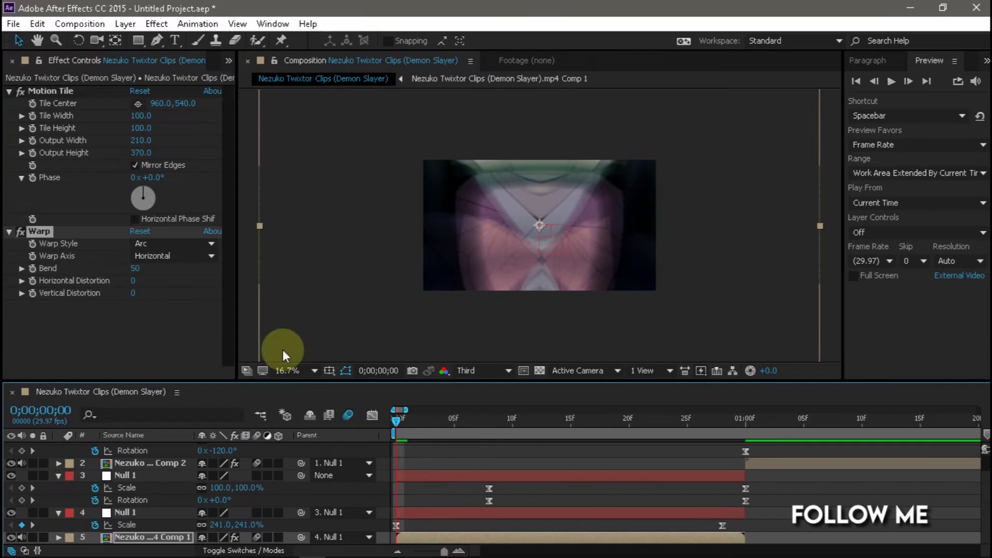
pyautogui.click(160, 245)
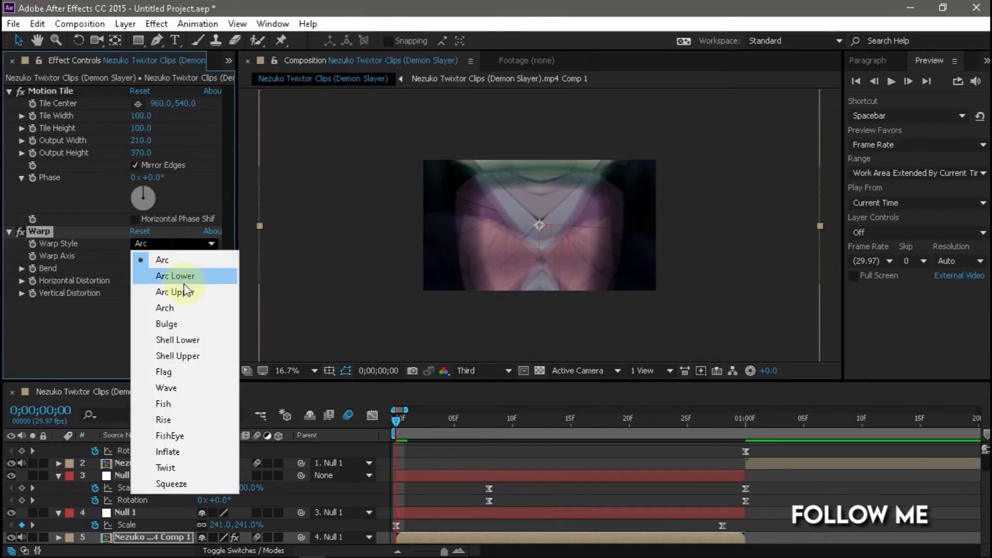
pyautogui.click(193, 483)
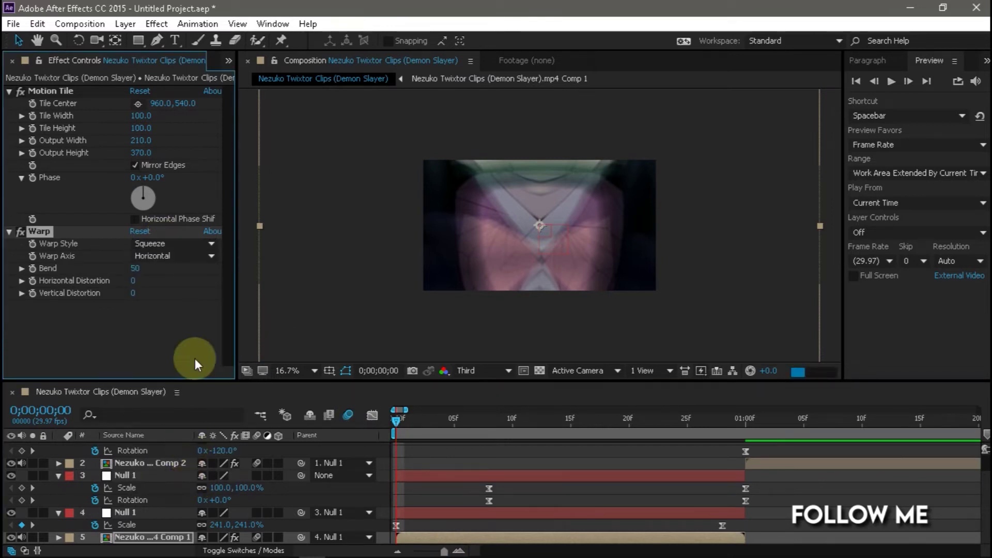
pyautogui.click(134, 269)
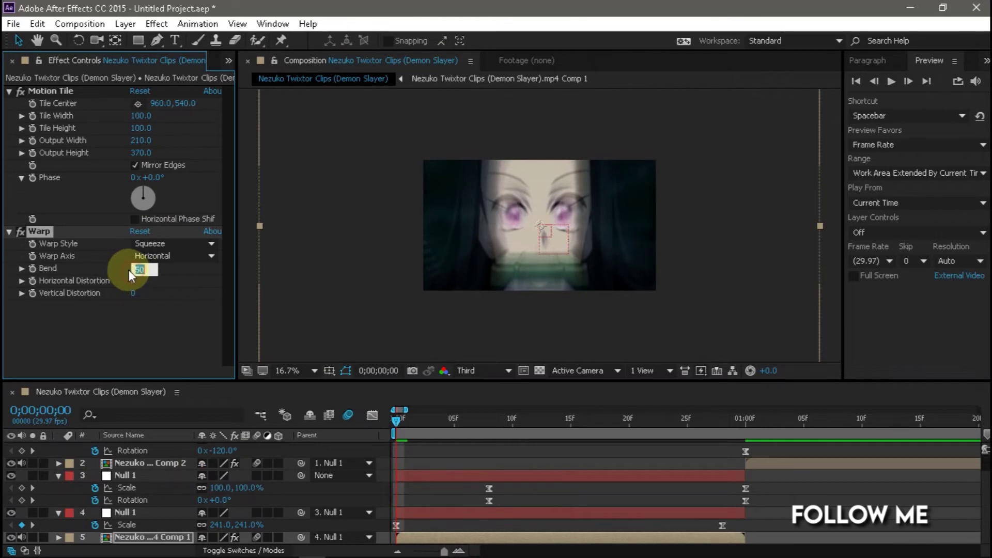
pyautogui.write('2')
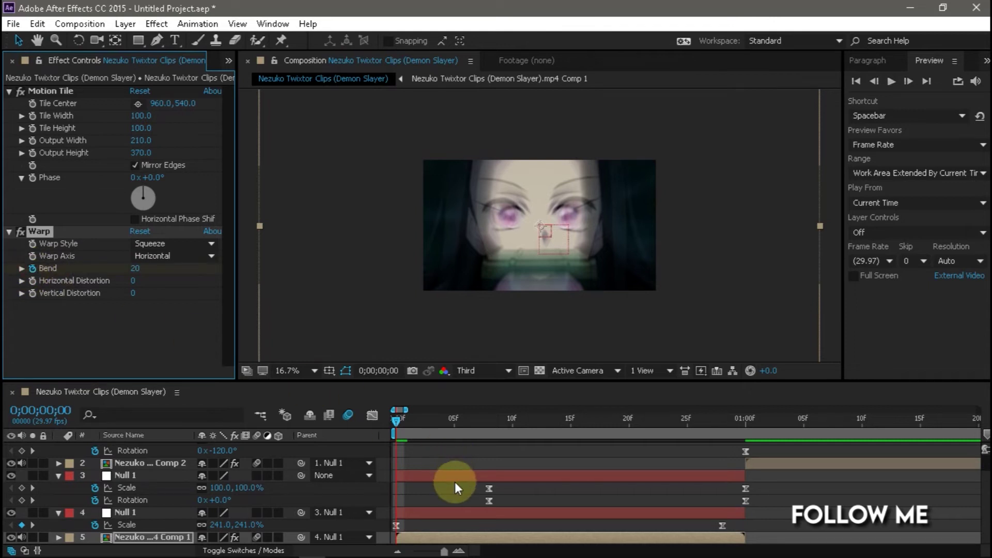
pyautogui.write('u')
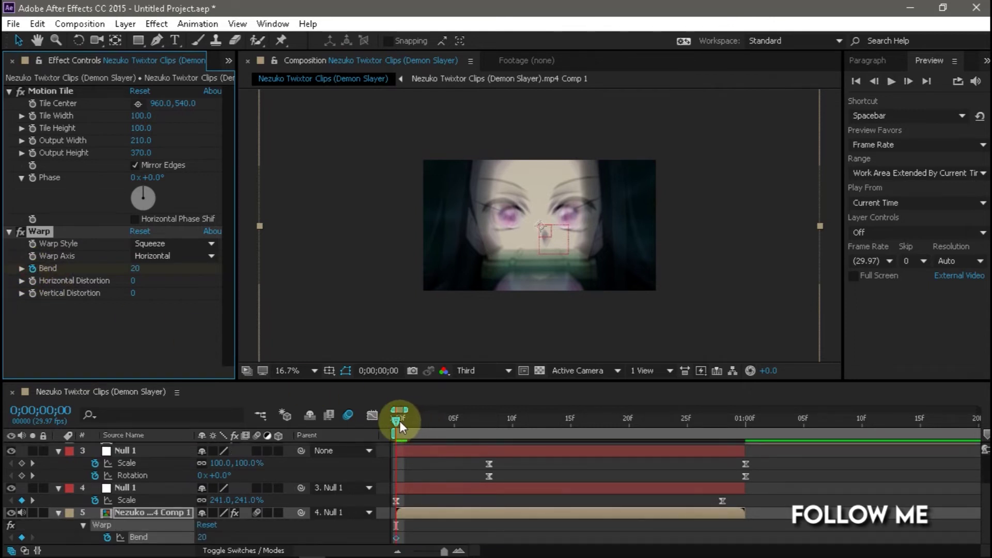
pyautogui.moveTo(396, 420); pyautogui.dragTo(407, 424)
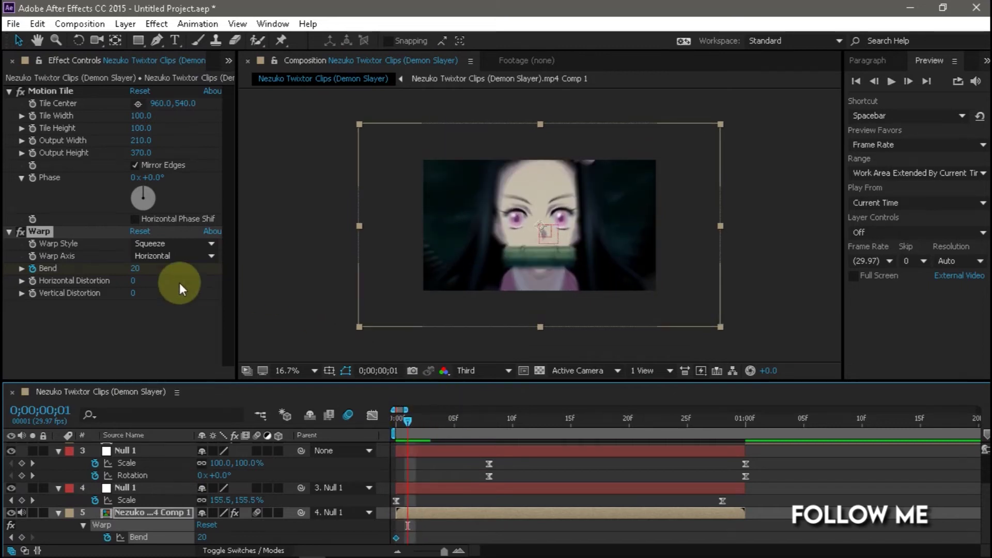
pyautogui.click(136, 269)
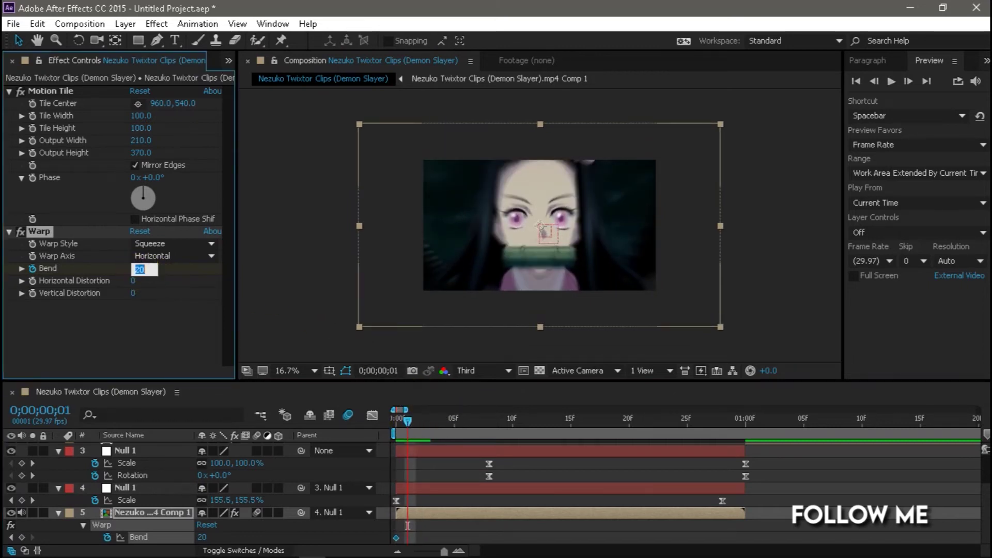
pyautogui.write('0')
pyautogui.press('Return')
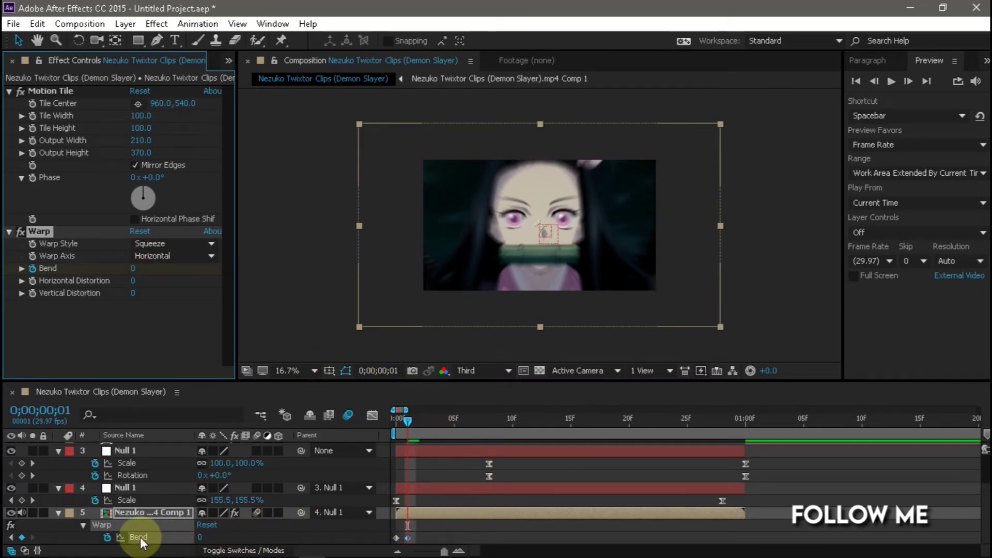
# Step: Add an expression to the Warp's Bend property
pyautogui.keyDown('alt'); pyautogui.click(107, 538); pyautogui.keyUp('alt')
pyautogui.click(301, 528)
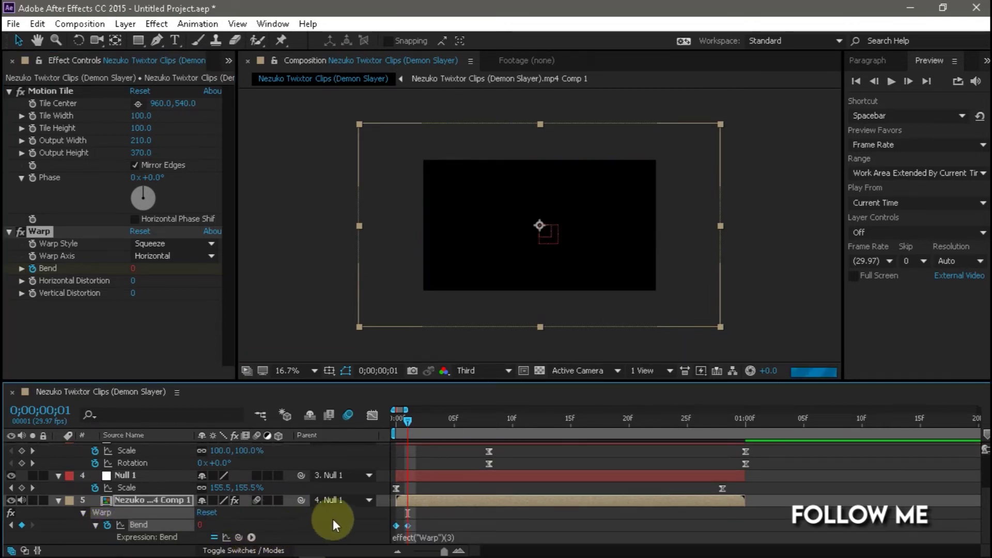
pyautogui.click(436, 533)
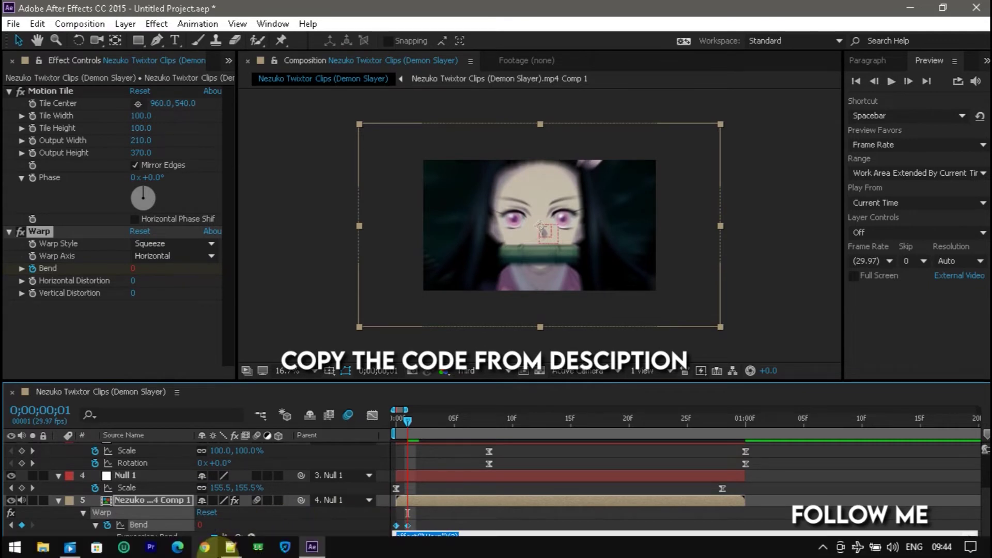
# Step: Copy all of the warp.txt code from Notepad++ and return to After Effects
pyautogui.moveTo(233, 546)
pyautogui.click(232, 491)
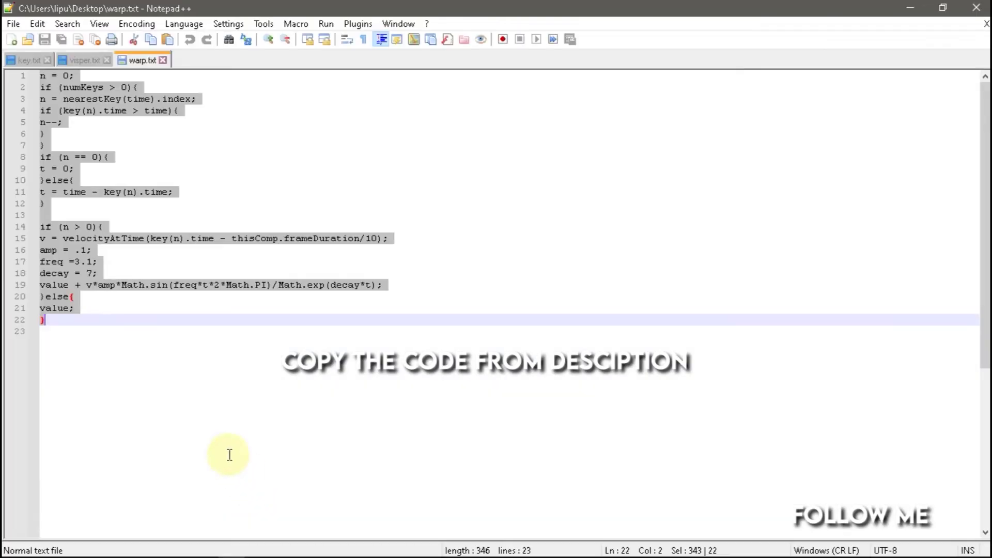
pyautogui.rightClick(61, 234)
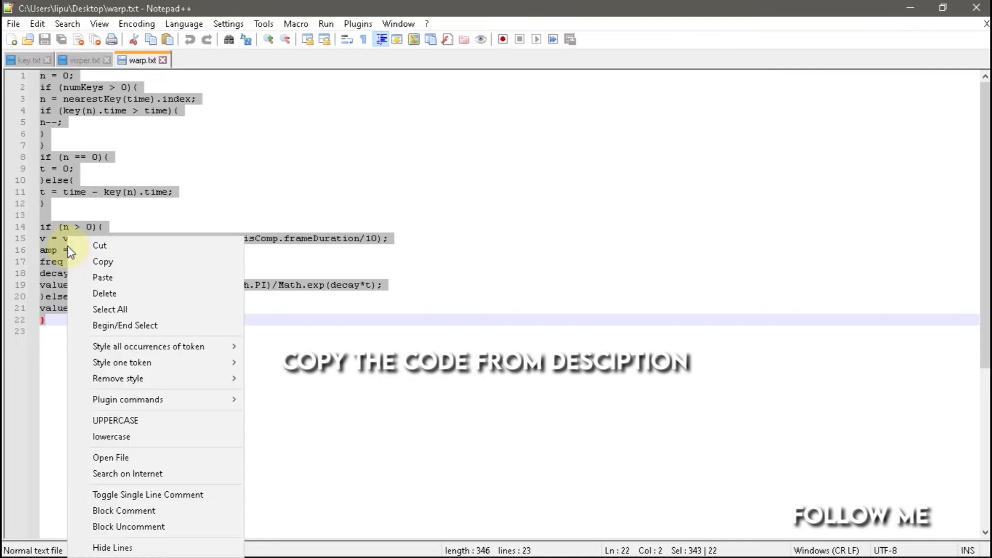
pyautogui.click(100, 260)
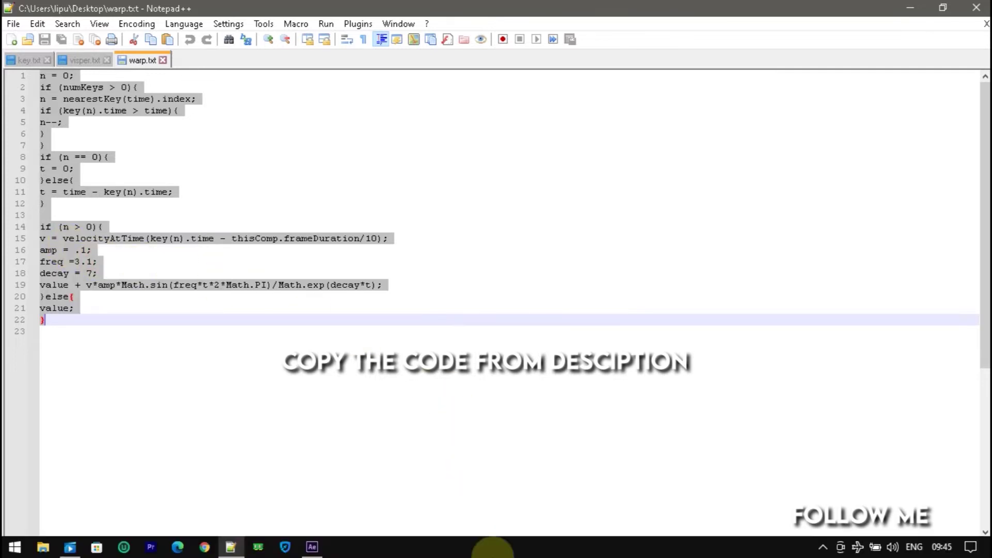
pyautogui.click(323, 548)
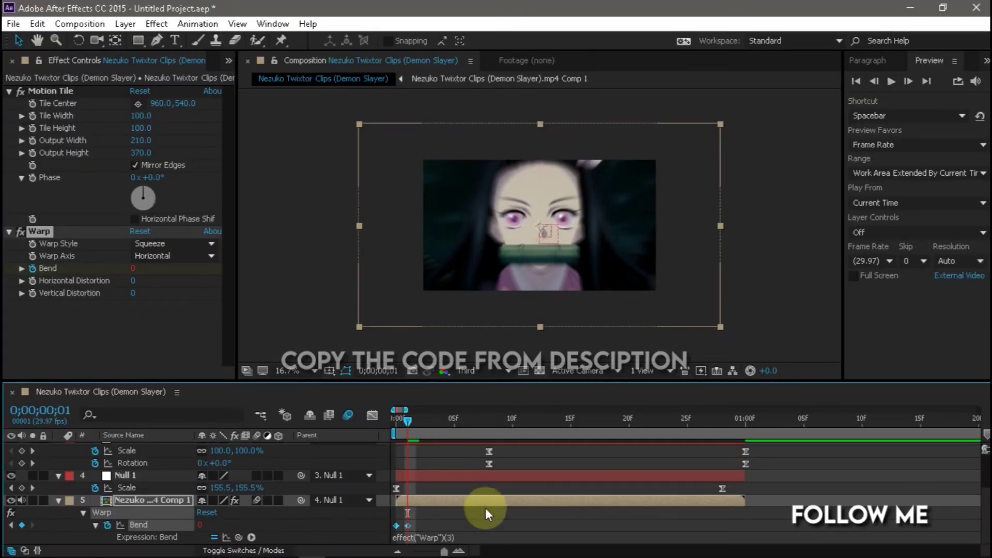
# Step: Paste the warp.txt code starting with 'n = 0;' into the Bend expression, commit, and deselect all layers
pyautogui.click(439, 532)
pyautogui.hotkey('ctrl', 'v')
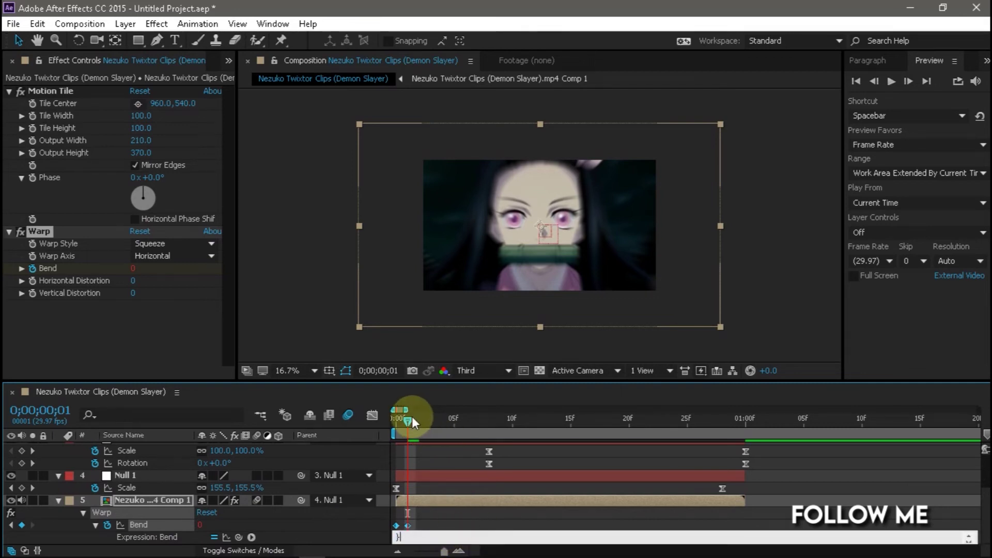
pyautogui.click(398, 422)
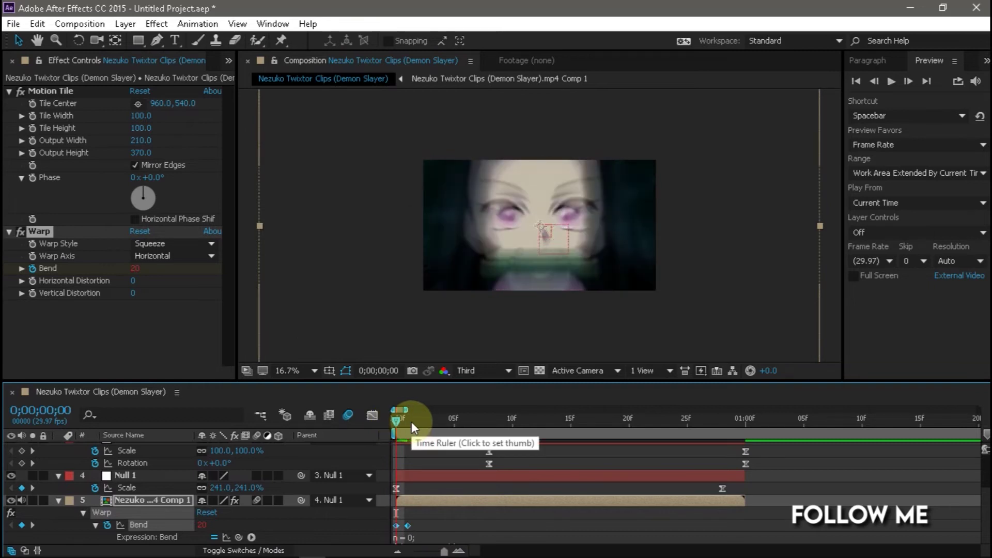
pyautogui.click(529, 469)
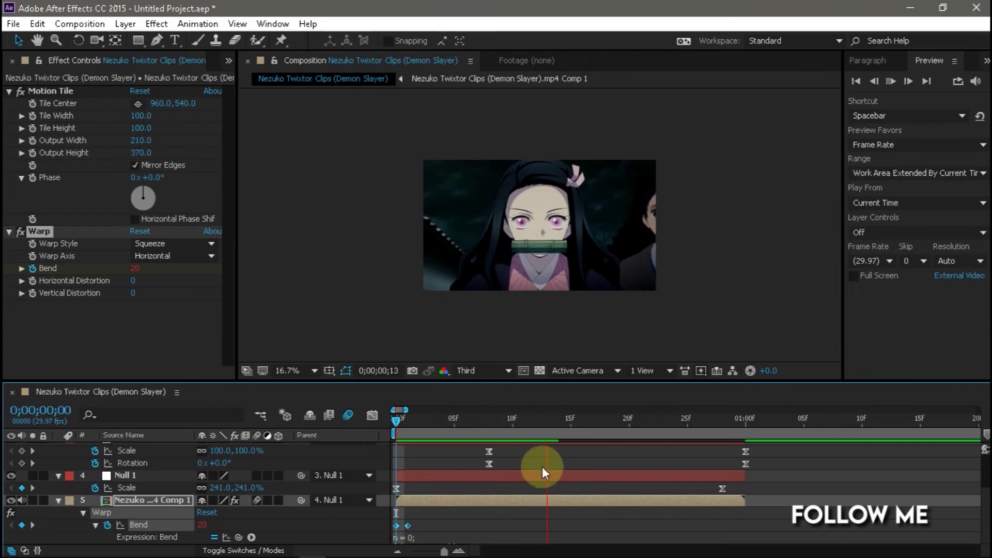
# Step: Preview the squeeze transition from the first frame, with the composition fitted to the viewer
pyautogui.moveTo(448, 425); pyautogui.dragTo(385, 428)
pyautogui.press('space')
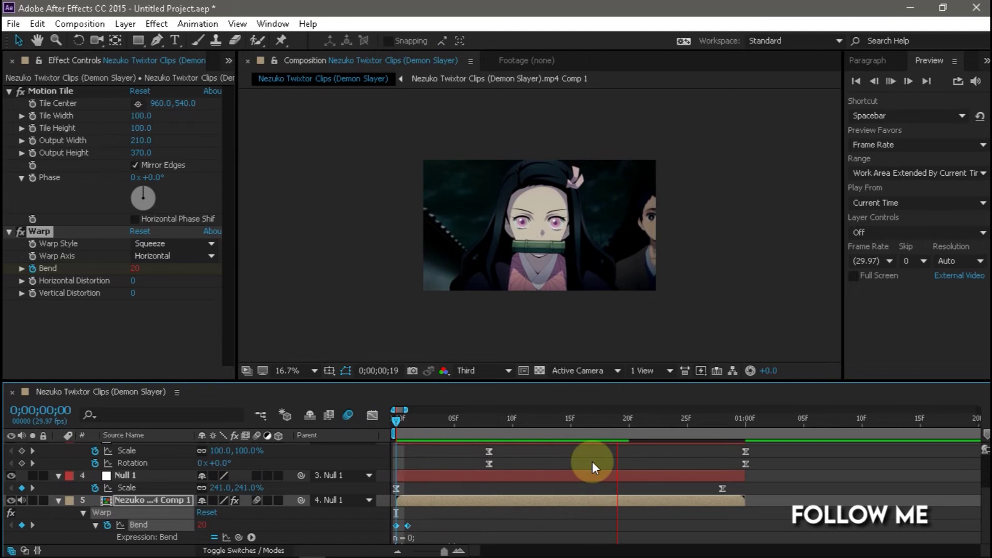
pyautogui.click(314, 370)
pyautogui.click(343, 111)
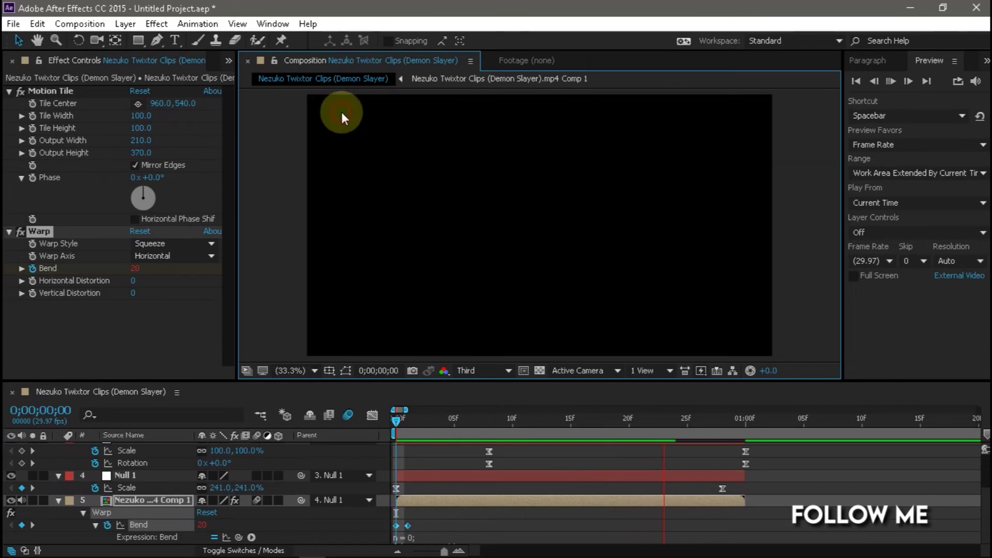
pyautogui.click(486, 420)
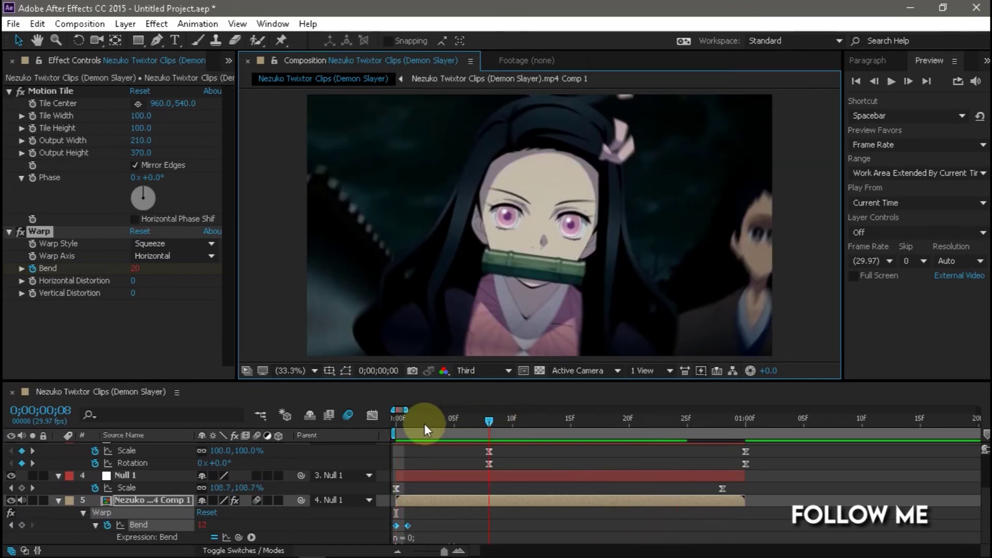
pyautogui.click(389, 425)
pyautogui.press('space')
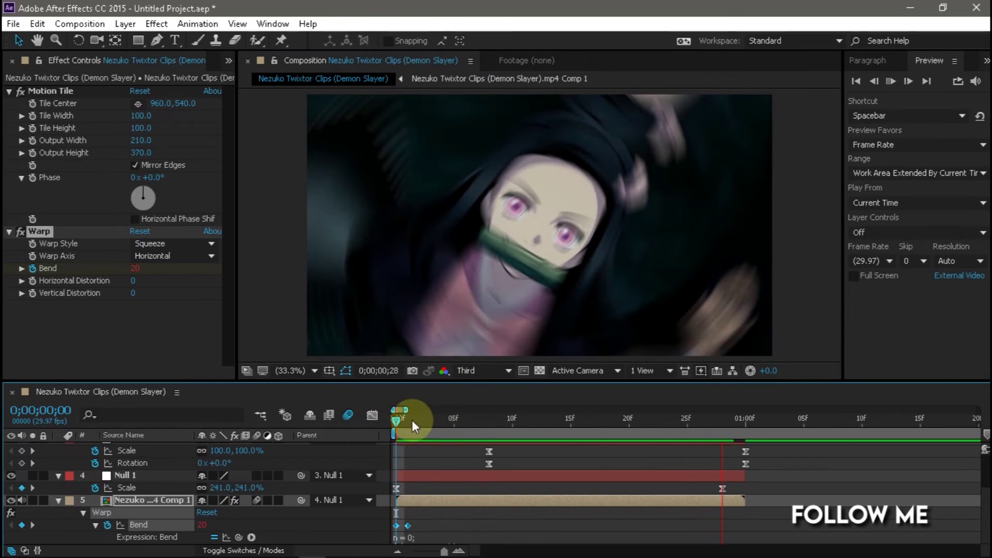
pyautogui.click(382, 422)
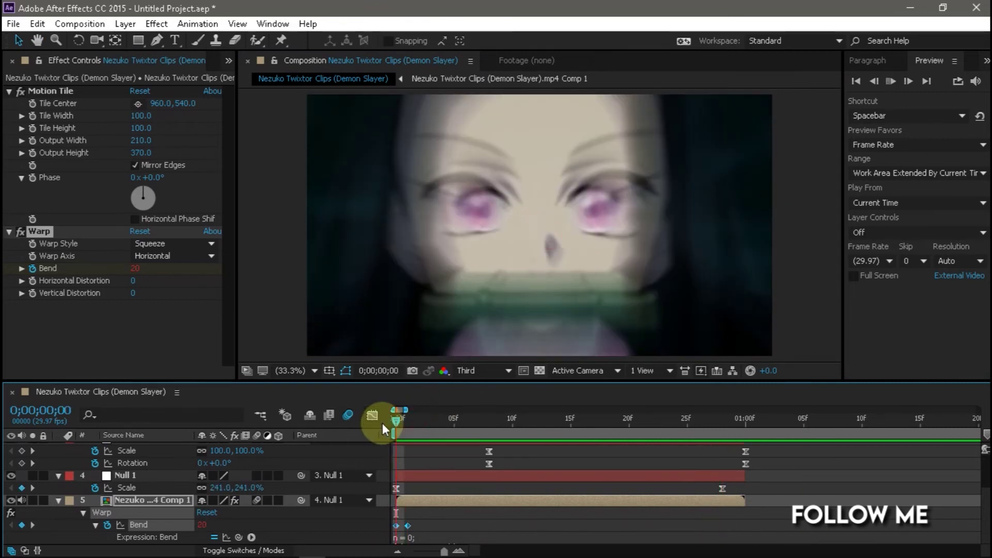
pyautogui.press('space')
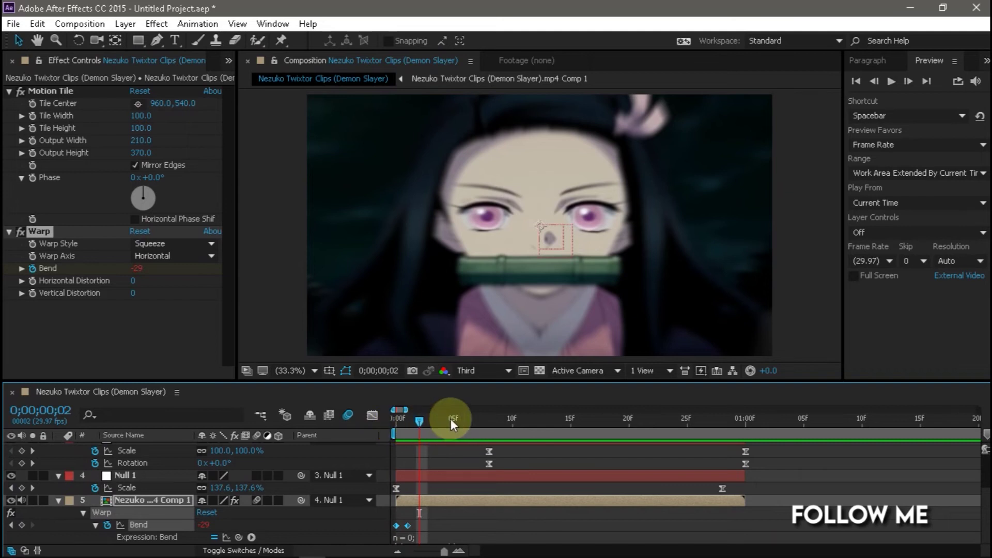
pyautogui.press('space')
pyautogui.click(391, 423)
pyautogui.press('space')
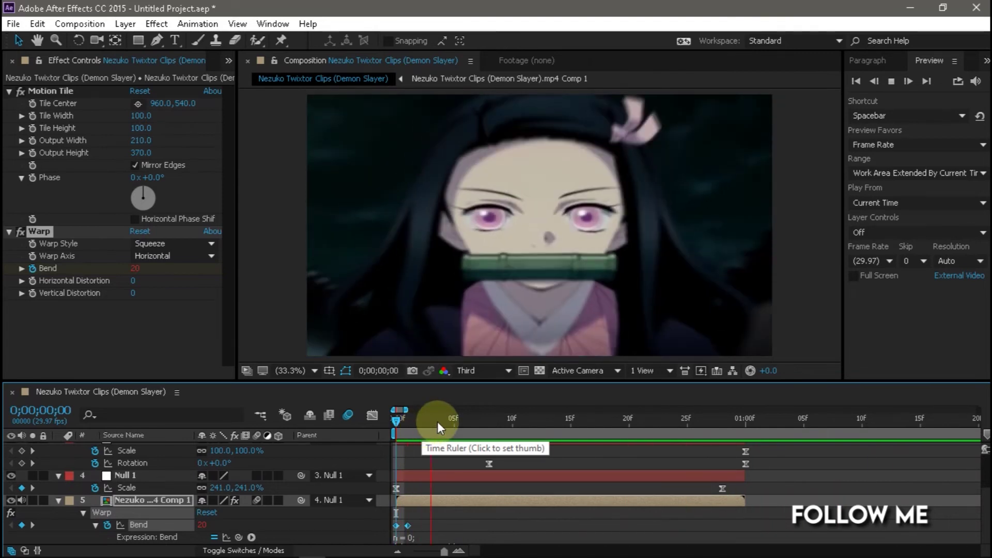
pyautogui.click(441, 421)
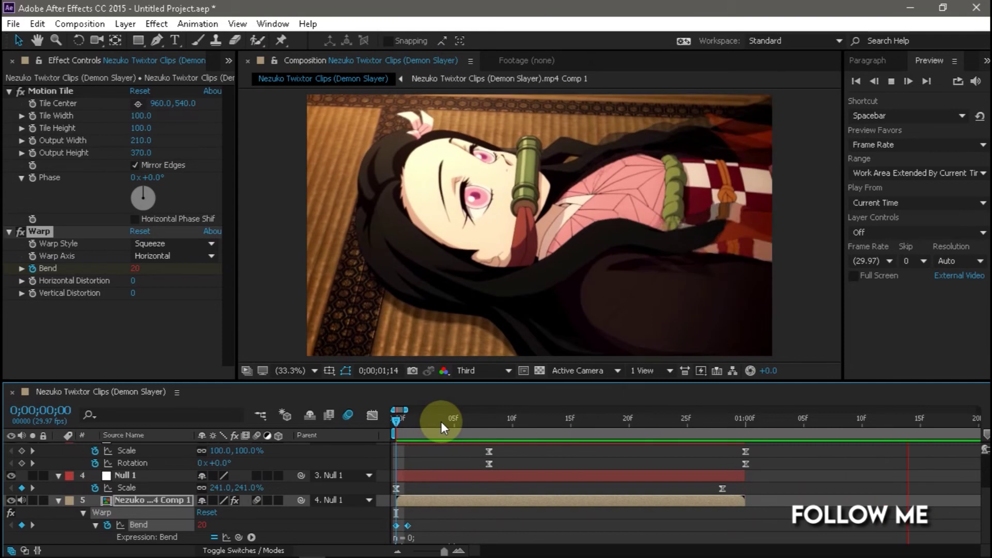
# Step: Add a new adjustment layer above the lower Null 1 layer
pyautogui.scroll(2, 524, 461)
pyautogui.scroll(3, 525, 459)
pyautogui.moveTo(498, 420)
pyautogui.mouseDown()
pyautogui.moveTo(983, 450)
pyautogui.moveTo(445, 454)
pyautogui.mouseUp()
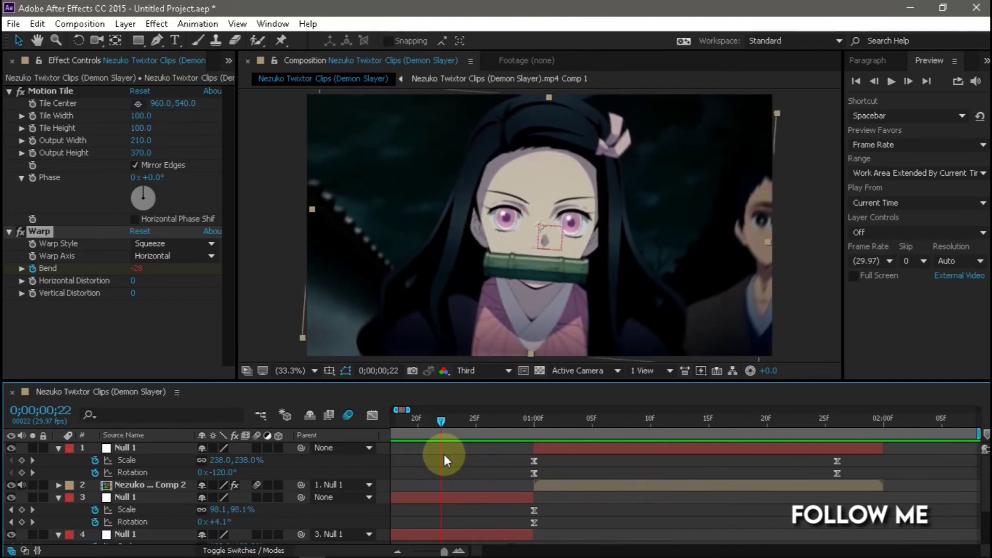
pyautogui.click(489, 494)
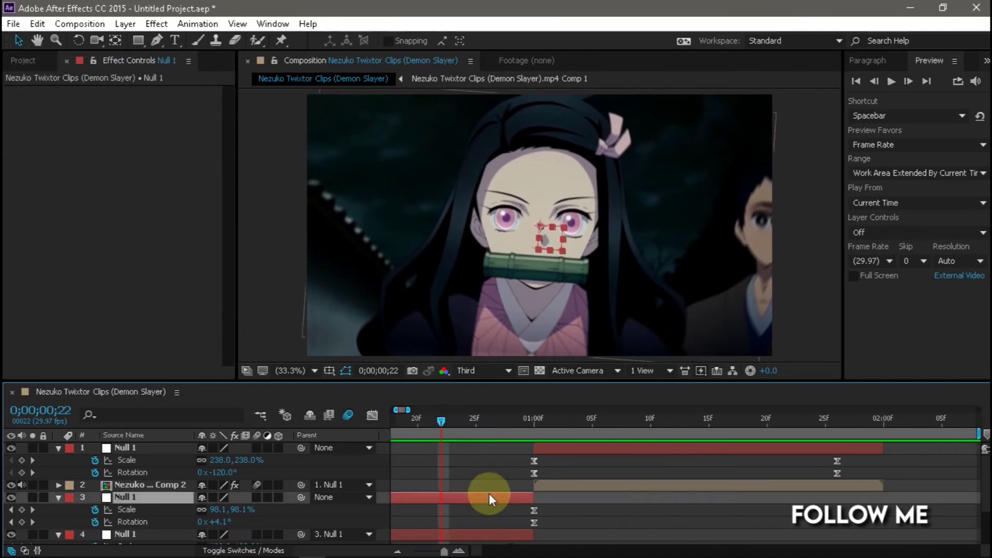
pyautogui.hotkey('ctrl', 'alt', 'y')
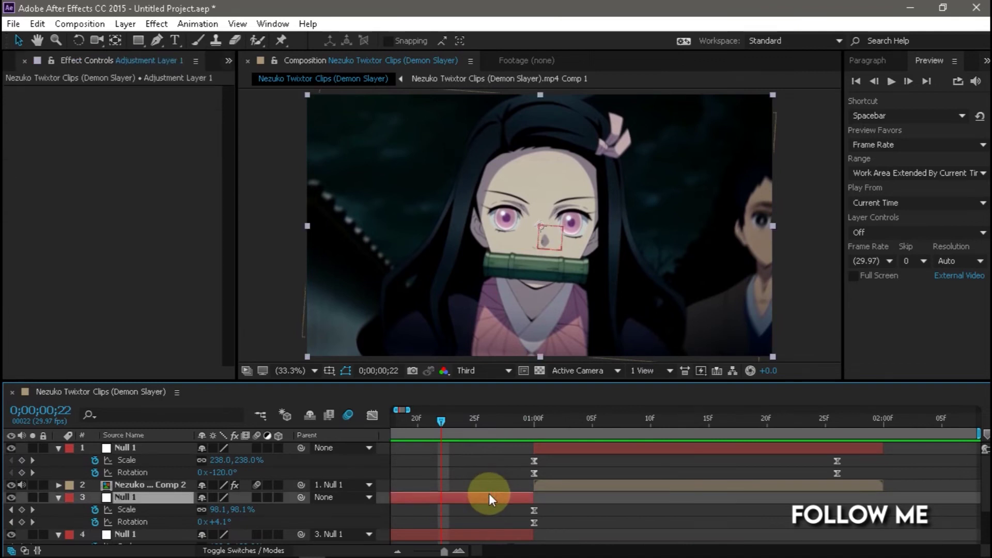
# Step: Trim the adjustment layer to start at frame 22, split it at 1;00, and move the later piece to the top
pyautogui.hotkey('alt', '[')
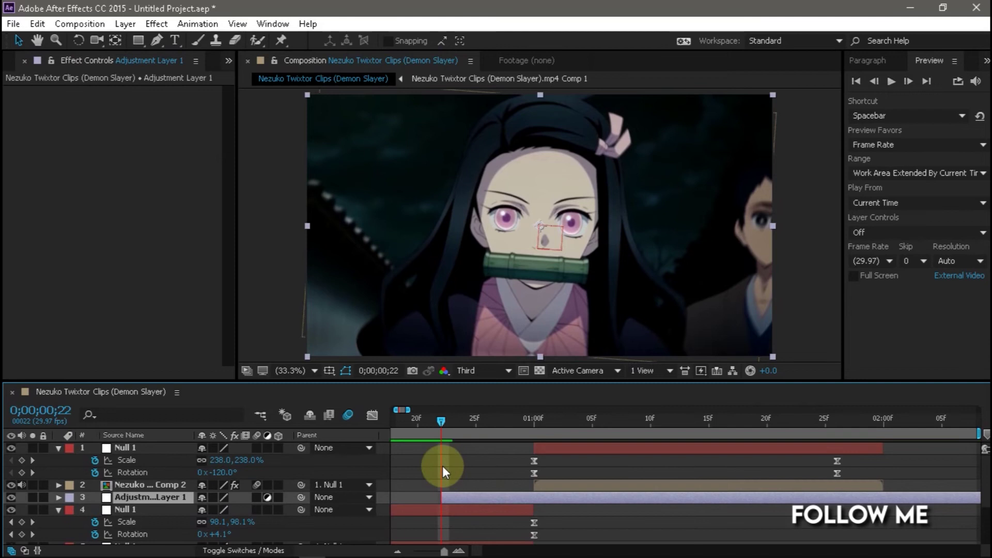
pyautogui.moveTo(447, 421); pyautogui.dragTo(533, 443)
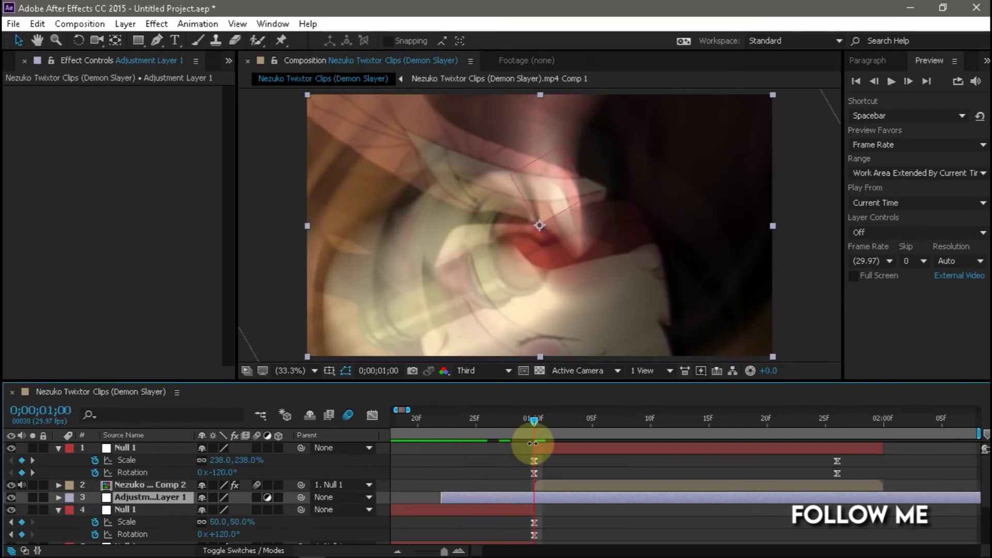
pyautogui.hotkey('ctrl', 'shift', 'd')
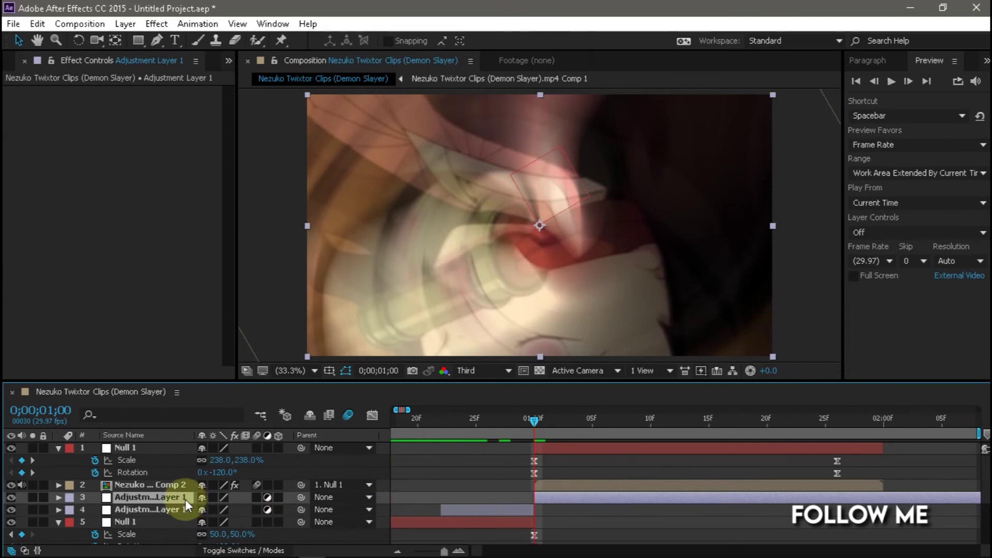
pyautogui.moveTo(181, 500); pyautogui.dragTo(165, 442)
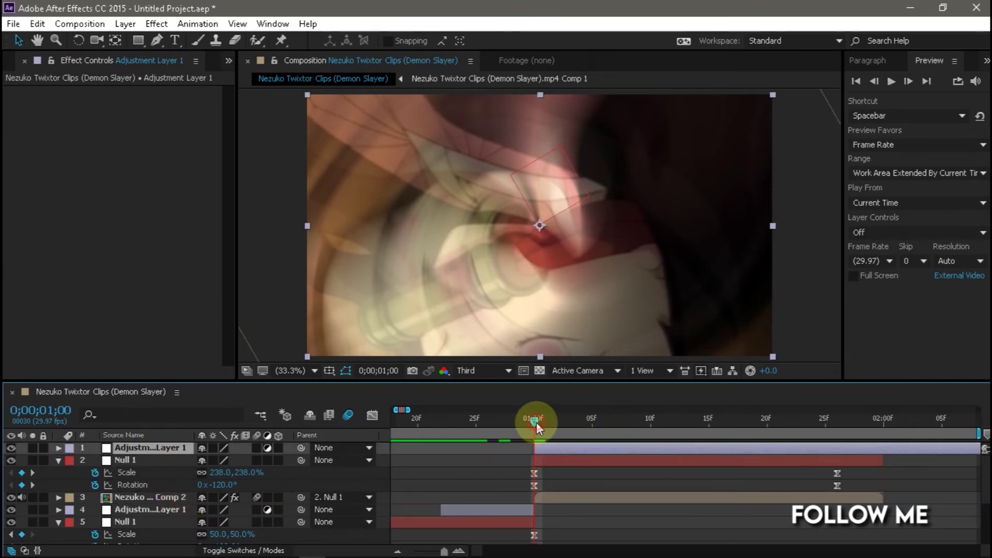
pyautogui.moveTo(542, 422); pyautogui.dragTo(617, 435)
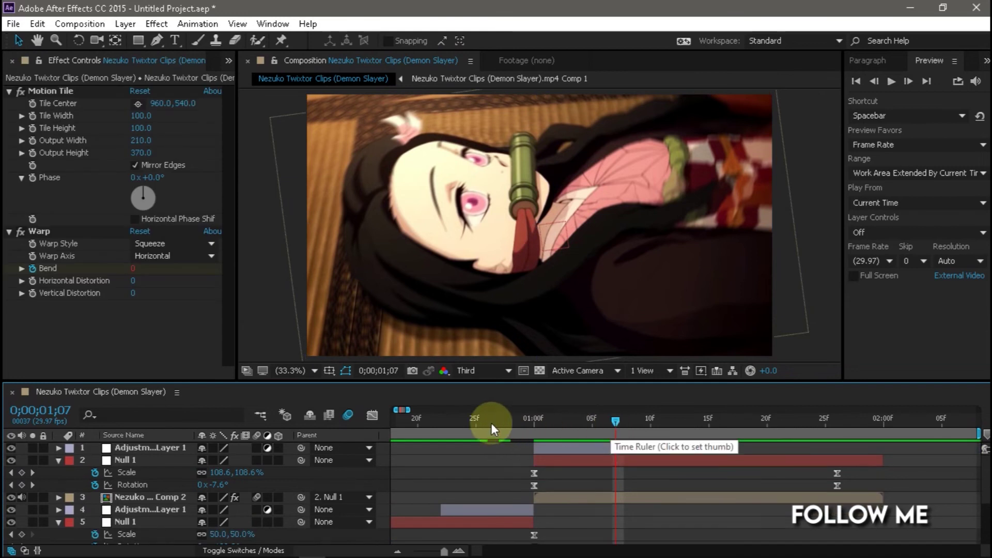
pyautogui.moveTo(490, 423); pyautogui.dragTo(444, 423)
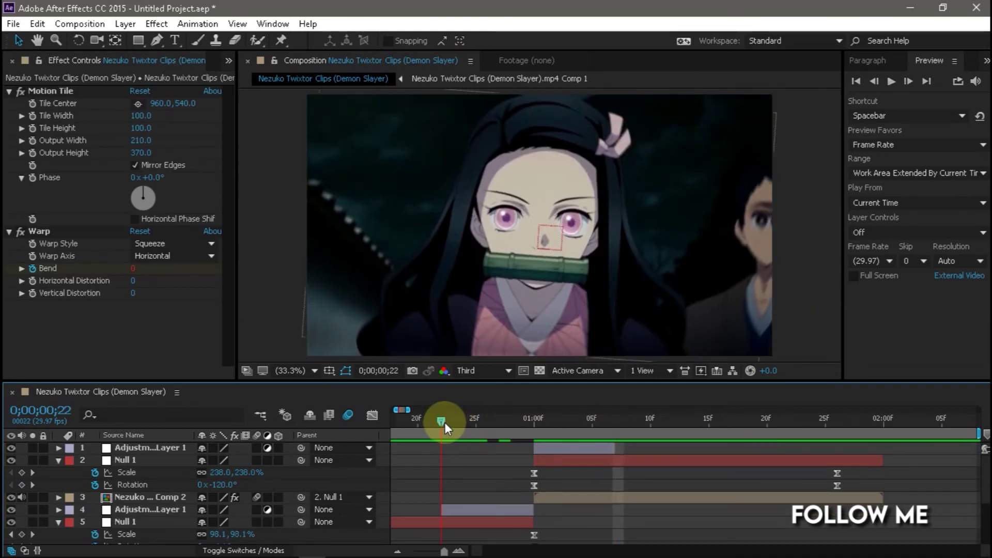
# Step: Apply Warp to the lower adjustment piece with Twist style and Bend 0 at frame 22
pyautogui.click(473, 507)
pyautogui.hotkey('ctrl', 'space')
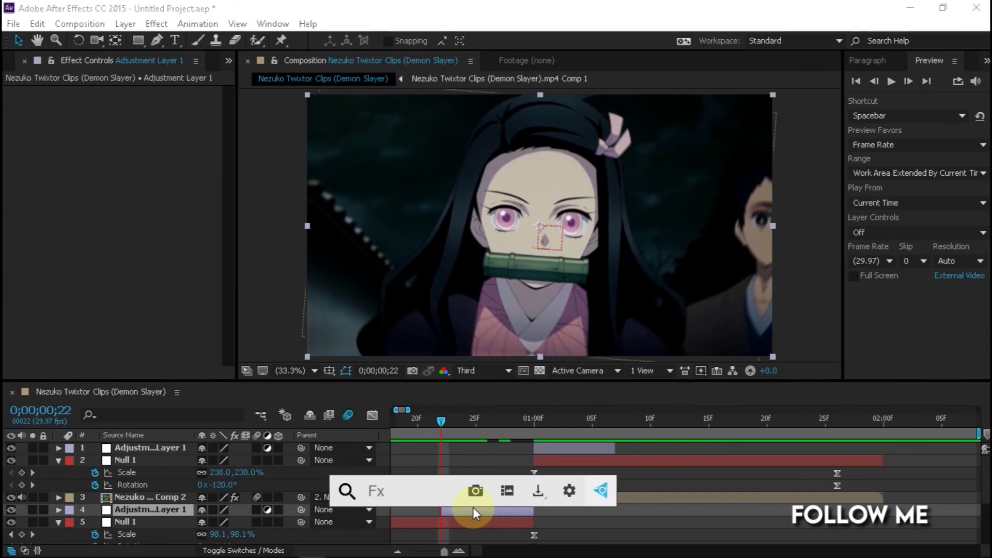
pyautogui.write('warp')
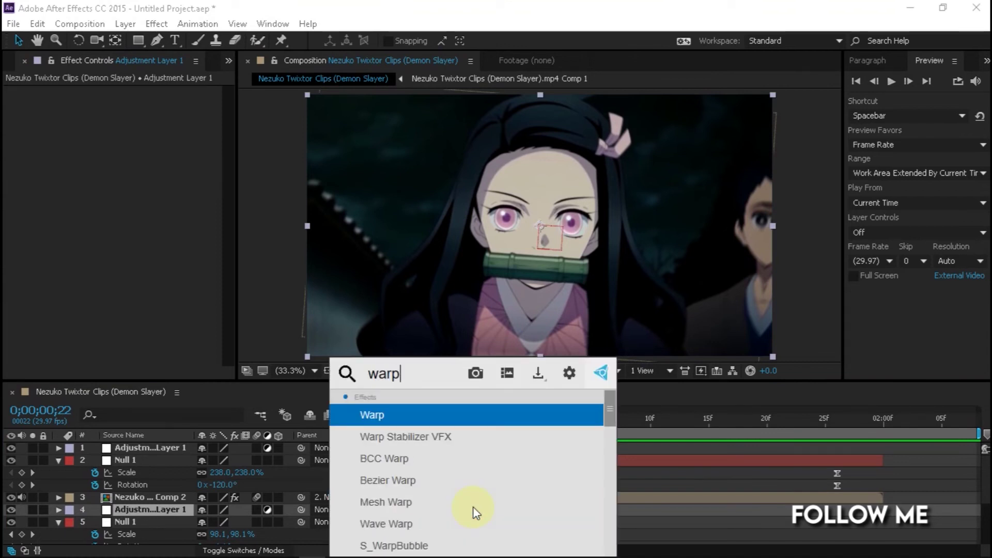
pyautogui.click(464, 419)
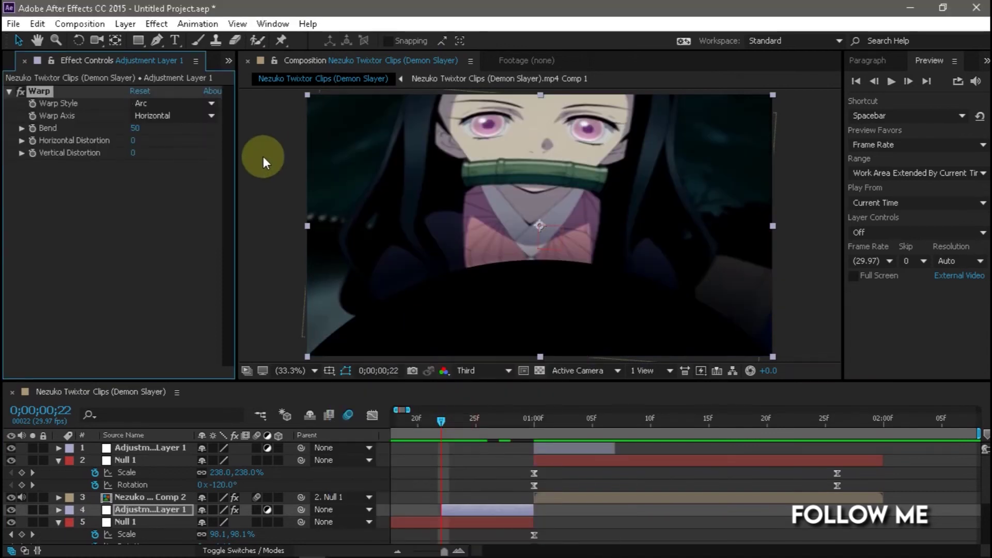
pyautogui.click(147, 102)
pyautogui.click(181, 328)
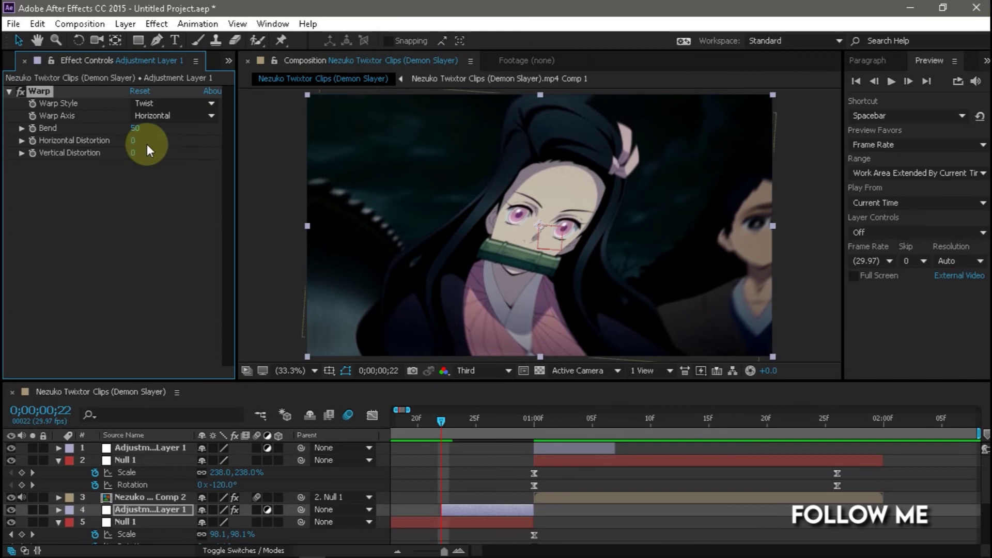
pyautogui.click(135, 128)
pyautogui.write('0')
pyautogui.press('Return')
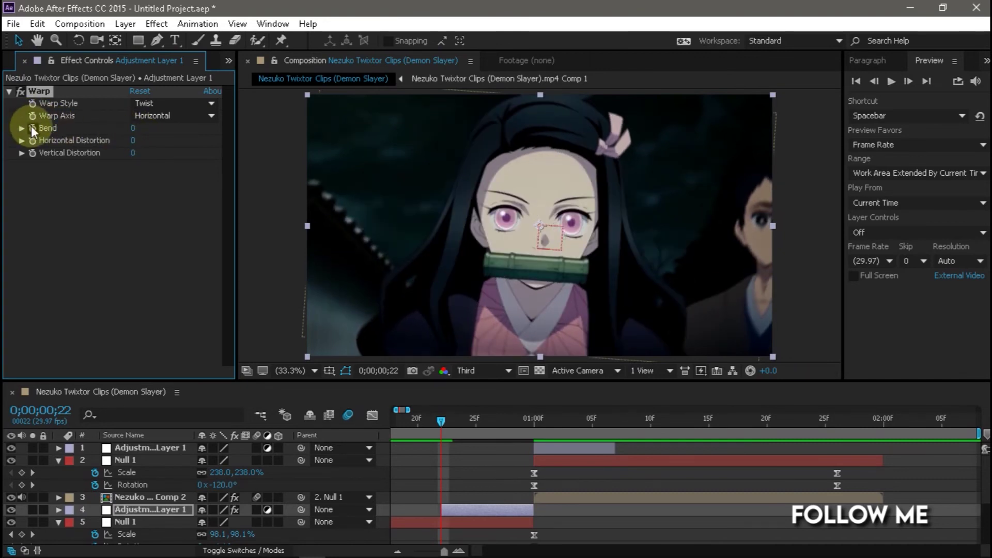
# Step: Keyframe the twist Bend from 0 at frame 22 to 100 at frame 29
pyautogui.press('u')
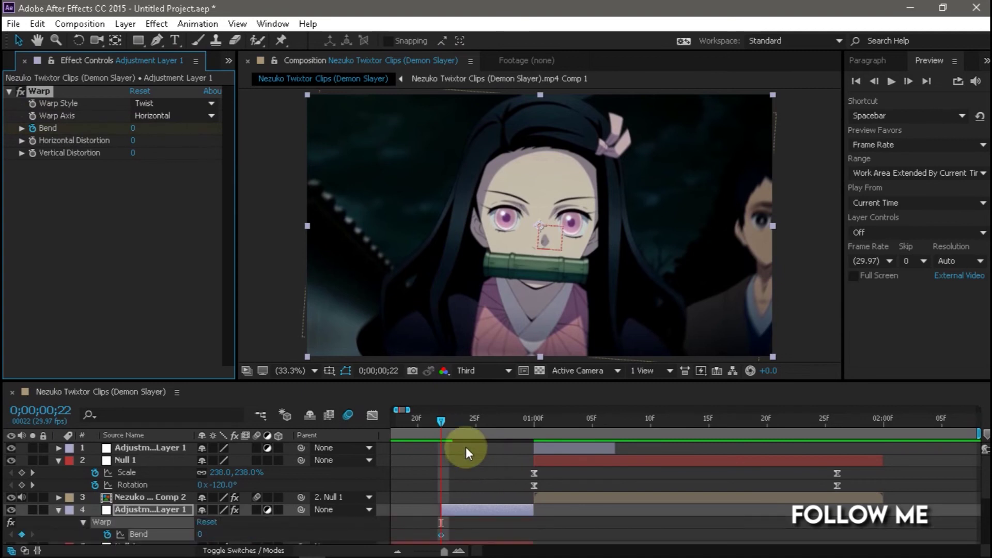
pyautogui.moveTo(447, 422); pyautogui.dragTo(528, 431)
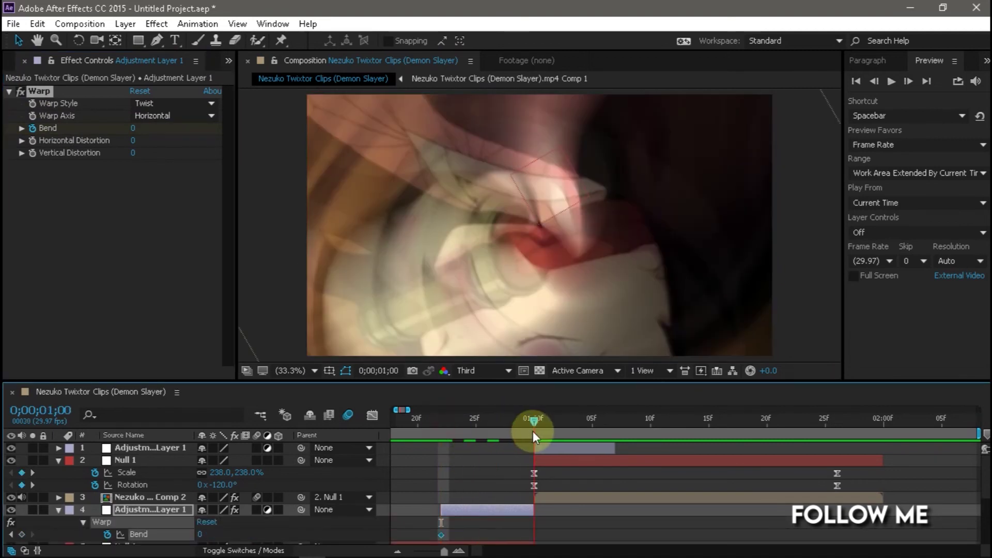
pyautogui.moveTo(528, 432); pyautogui.dragTo(522, 431)
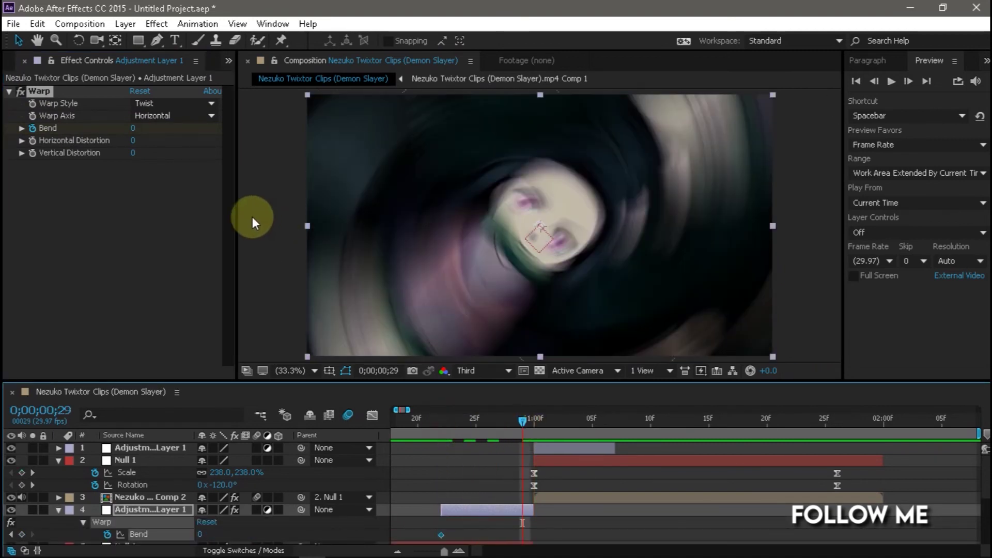
pyautogui.moveTo(134, 129)
pyautogui.mouseDown()
pyautogui.moveTo(208, 134)
pyautogui.moveTo(208, 145)
pyautogui.mouseUp()
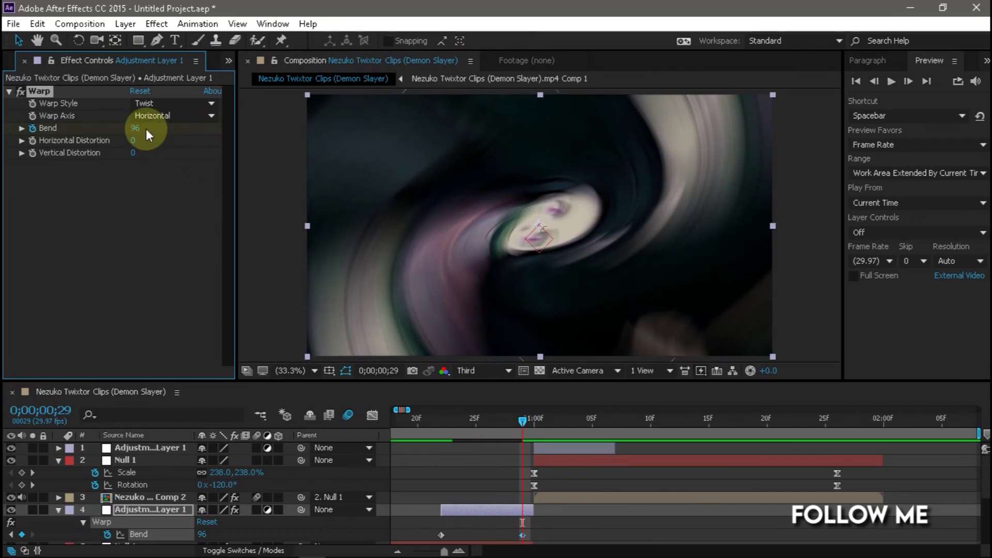
pyautogui.moveTo(139, 133); pyautogui.dragTo(326, 239)
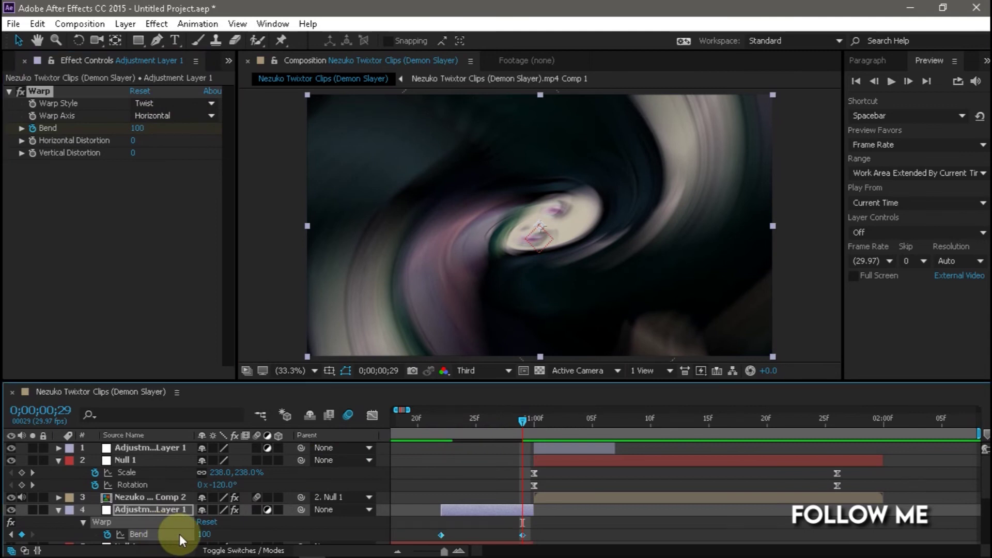
# Step: Curve the Bend graph to stay low then surge steeply into frame 29, and preview it
pyautogui.click(373, 415)
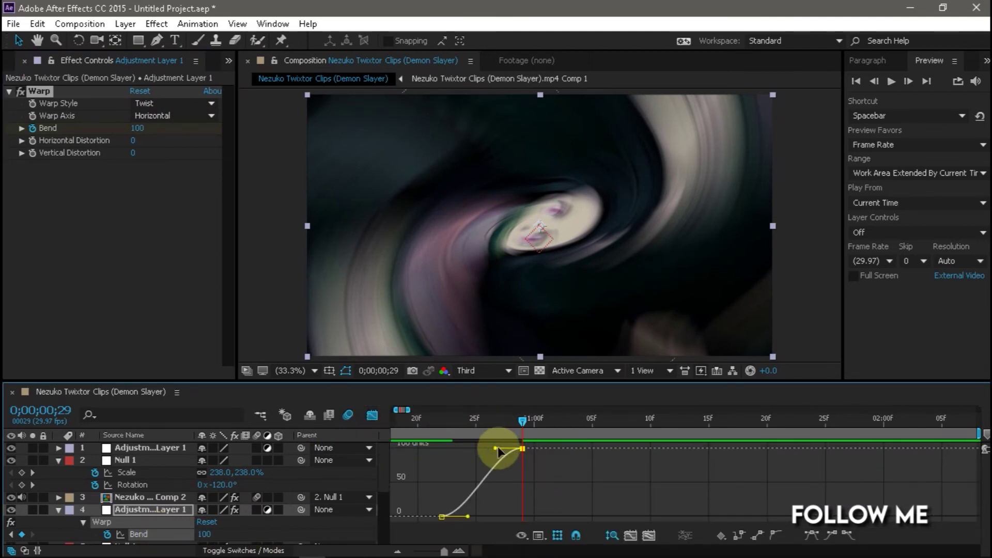
pyautogui.moveTo(500, 449); pyautogui.dragTo(622, 507)
pyautogui.moveTo(468, 517); pyautogui.dragTo(509, 518)
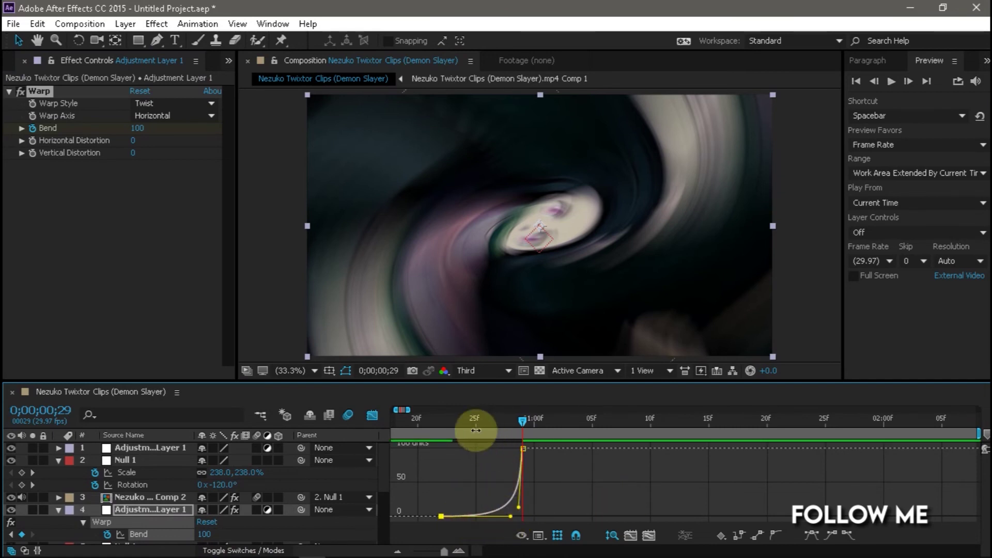
pyautogui.click(421, 428)
pyautogui.press('space')
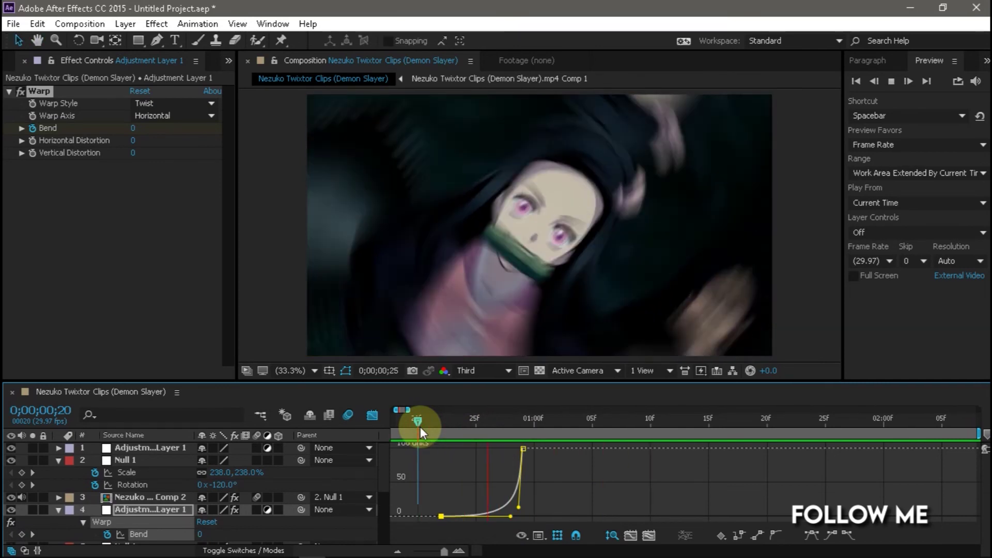
pyautogui.moveTo(420, 427); pyautogui.dragTo(537, 431)
pyautogui.click(381, 423)
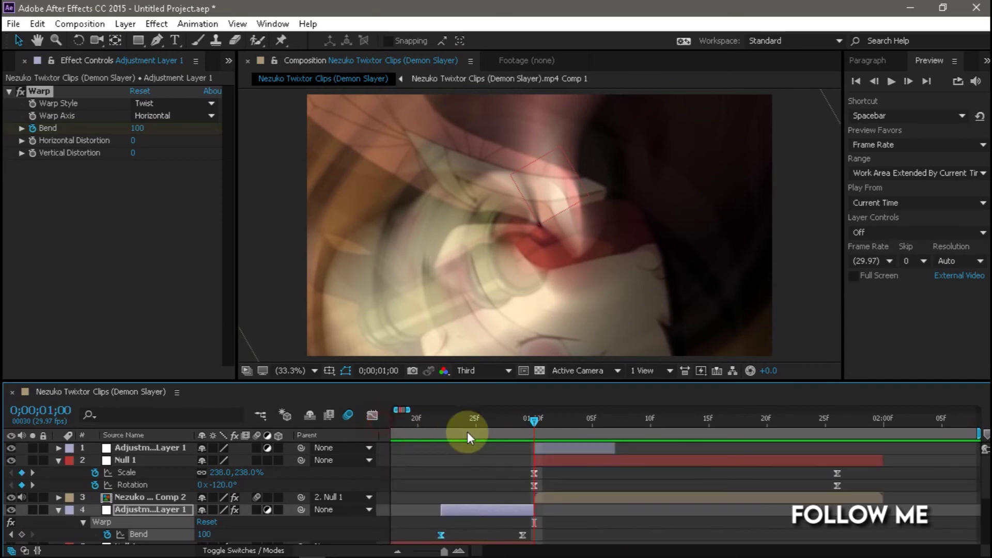
# Step: Give the top adjustment layer a Twist Warp with Bend keyed from 100 at 1;00 to 0 at 1;07
pyautogui.click(552, 449)
pyautogui.hotkey('ctrl', 'space')
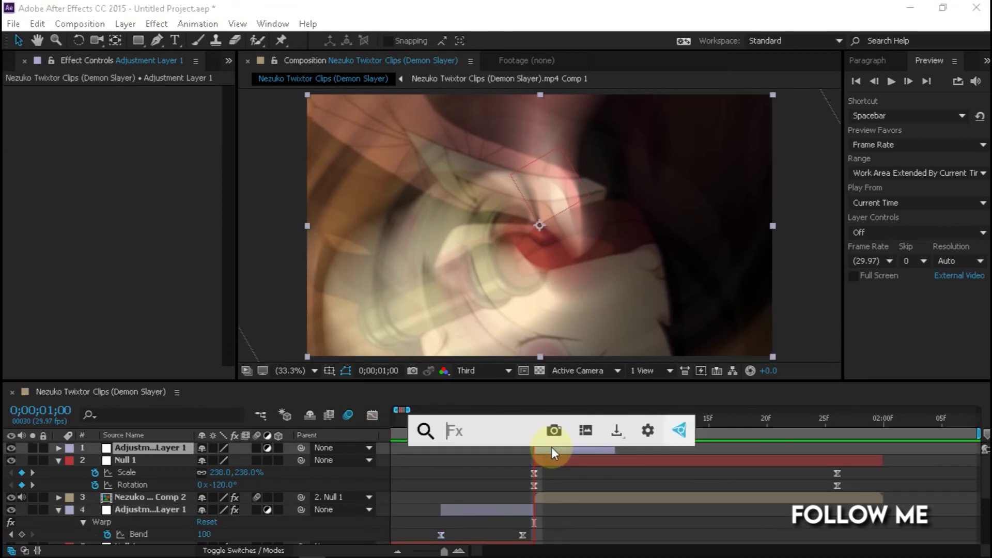
pyautogui.write('w')
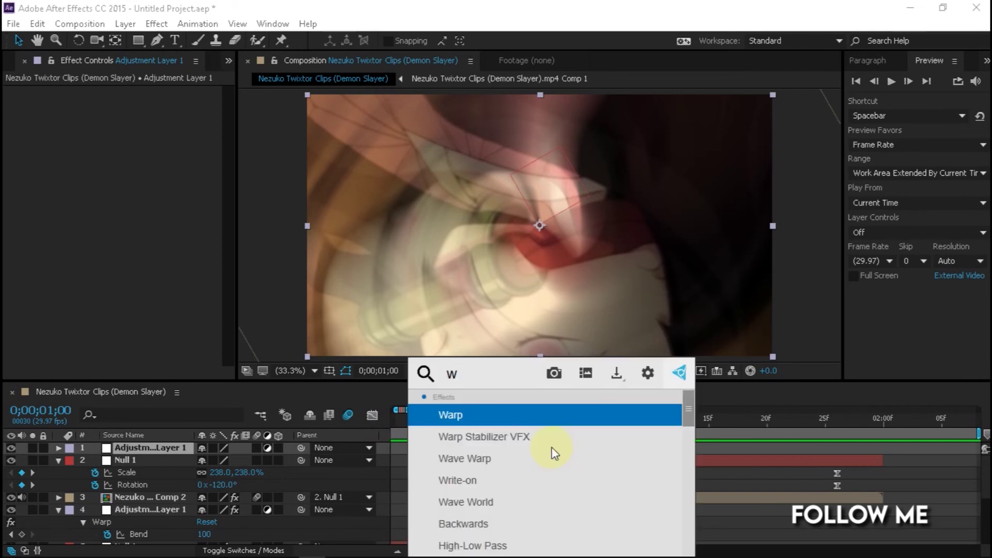
pyautogui.click(547, 424)
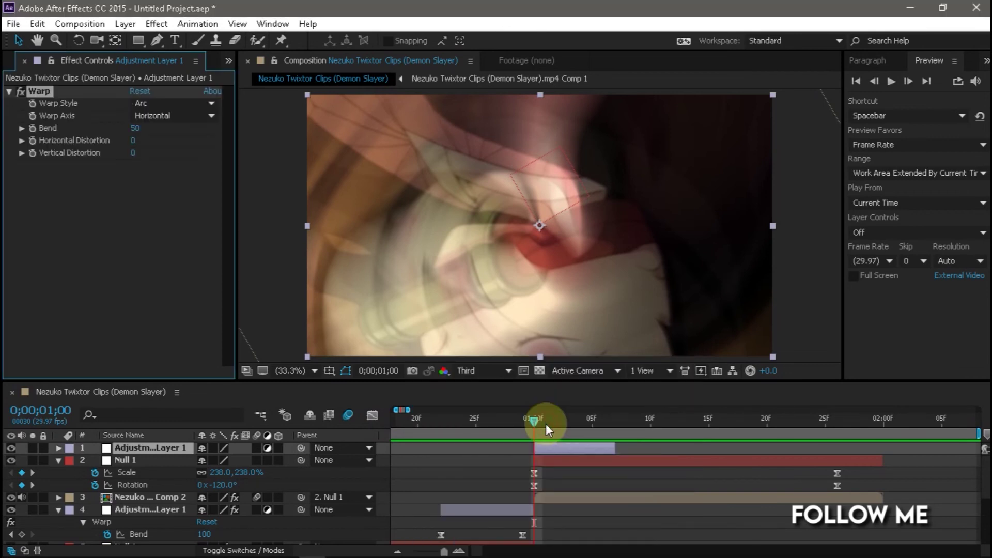
pyautogui.click(182, 107)
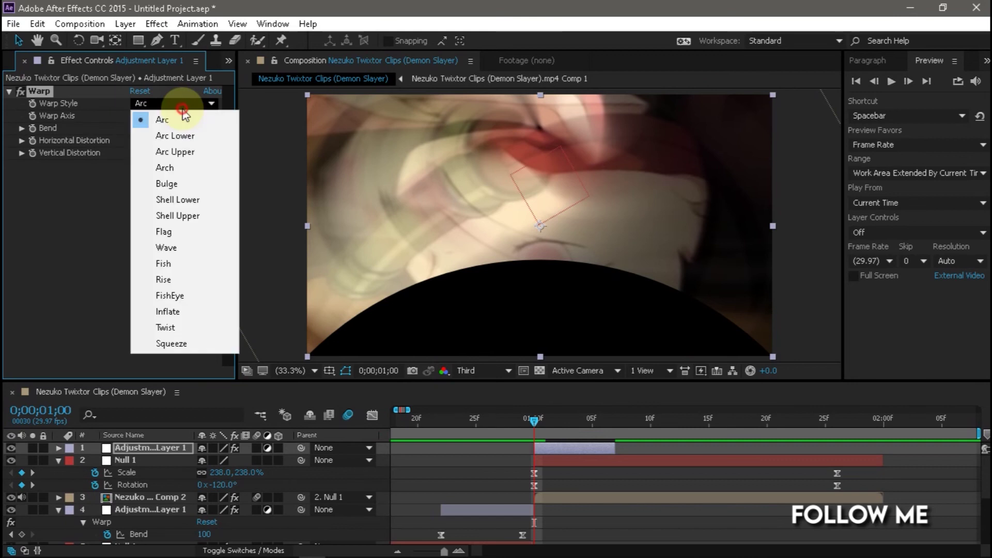
pyautogui.click(190, 330)
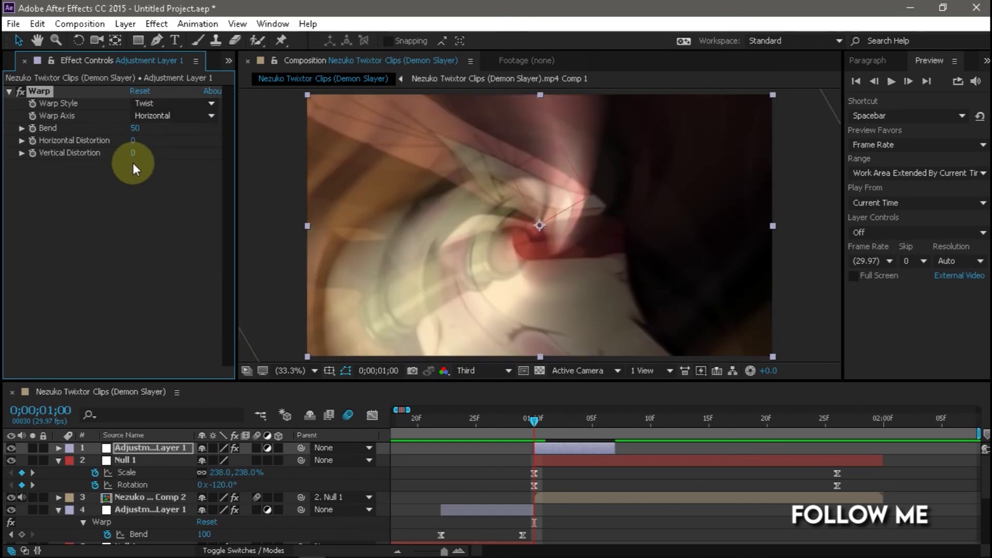
pyautogui.click(137, 128)
pyautogui.write('100')
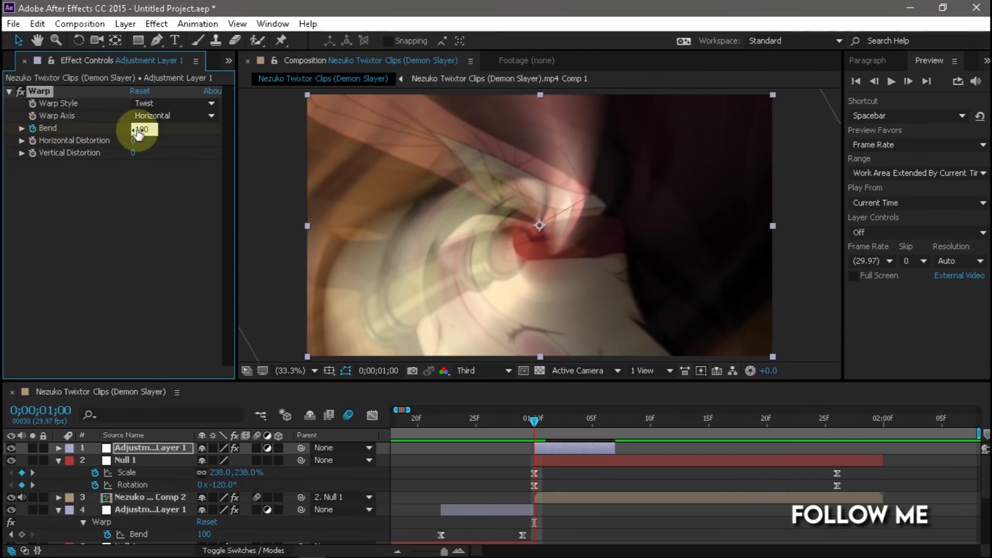
pyautogui.press('Return')
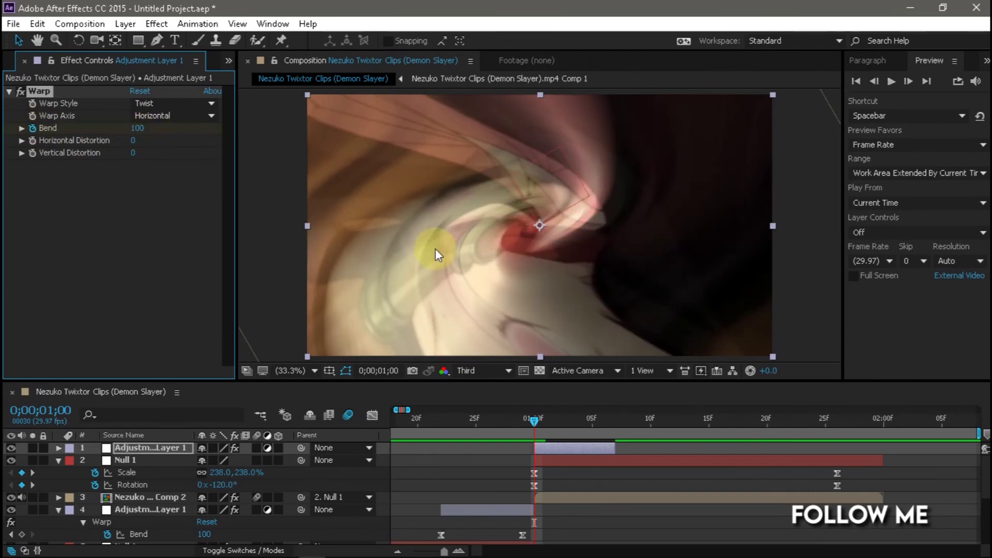
pyautogui.moveTo(553, 423); pyautogui.dragTo(613, 425)
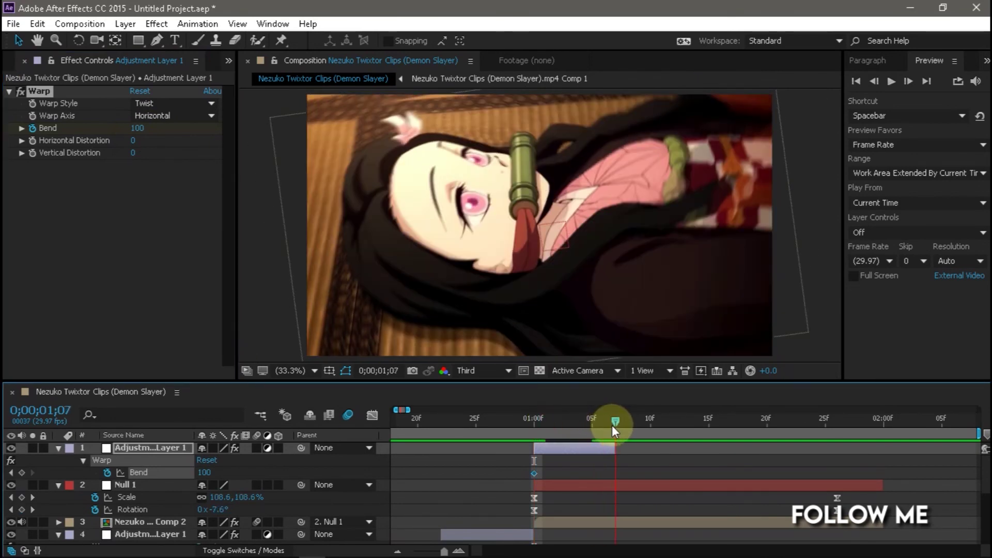
pyautogui.click(139, 133)
pyautogui.write('0')
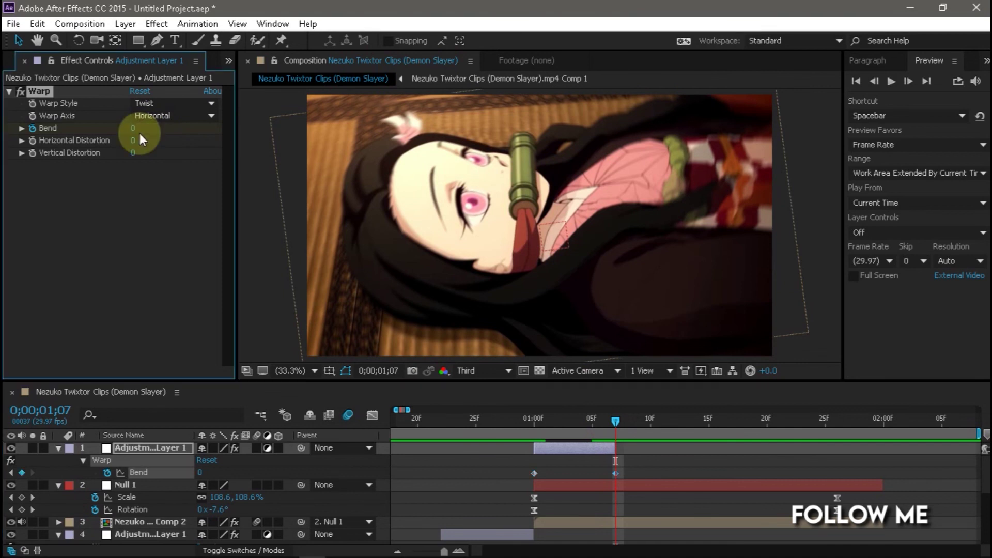
# Step: Select the top layer's Bend keyframes and show the Bend value curve in the Graph Editor
pyautogui.click(164, 473)
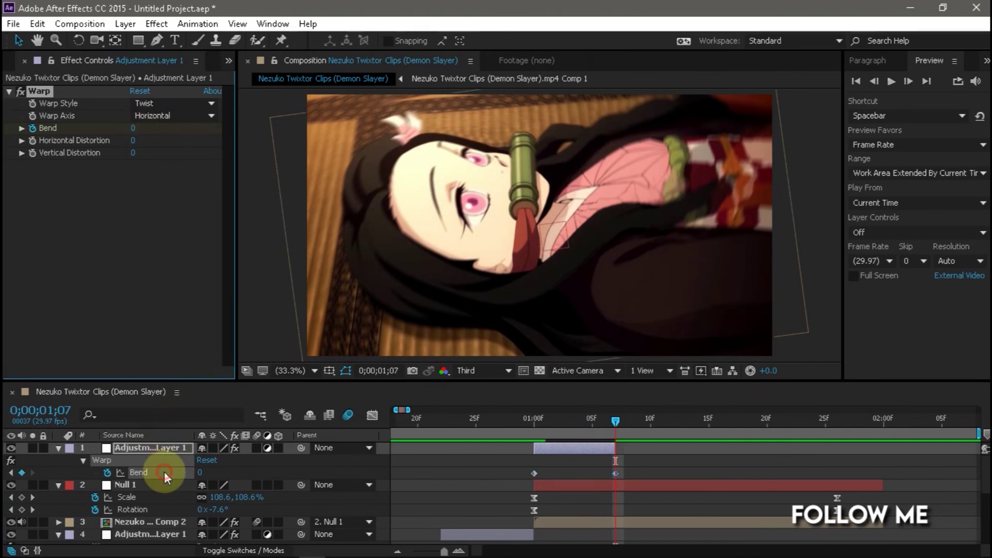
pyautogui.click(566, 418)
pyautogui.click(502, 475)
pyautogui.click(535, 475)
pyautogui.click(373, 415)
# Step: Drag the Bend curve handles so Bend plunges sharply from 100, then eases slowly to 0
pyautogui.moveTo(538, 452)
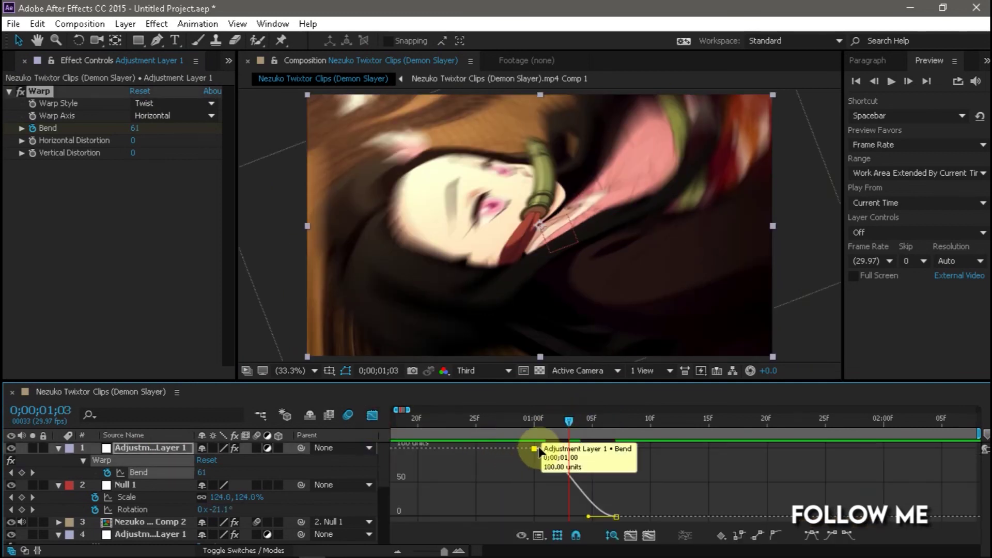
pyautogui.moveTo(561, 446)
pyautogui.mouseDown()
pyautogui.moveTo(538, 480)
pyautogui.moveTo(407, 508)
pyautogui.mouseUp()
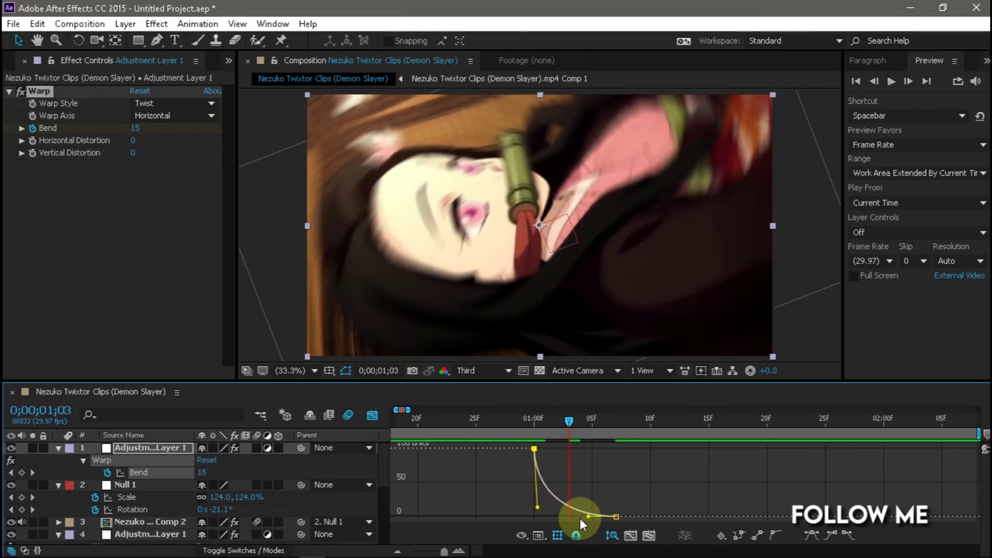
pyautogui.moveTo(586, 516); pyautogui.dragTo(537, 517)
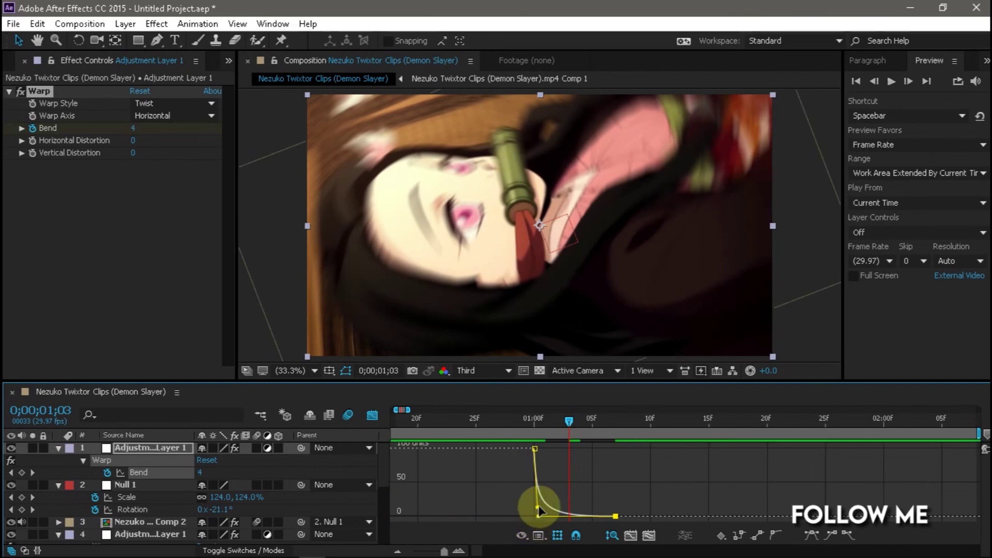
pyautogui.moveTo(539, 511); pyautogui.dragTo(532, 510)
pyautogui.click(544, 463)
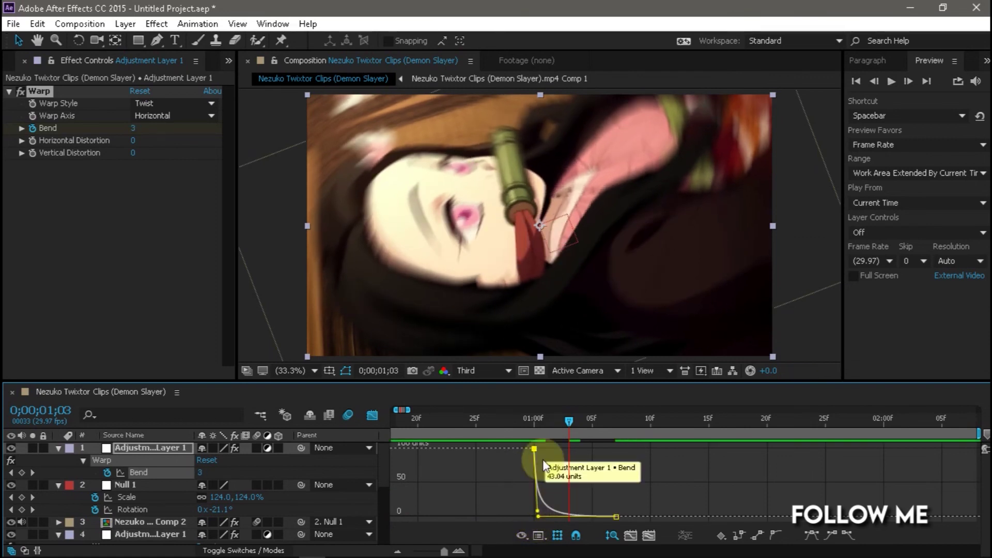
# Step: Scrub the twist around one second, nudge the lower handle, and zoom the timeline out
pyautogui.moveTo(545, 420); pyautogui.dragTo(456, 420)
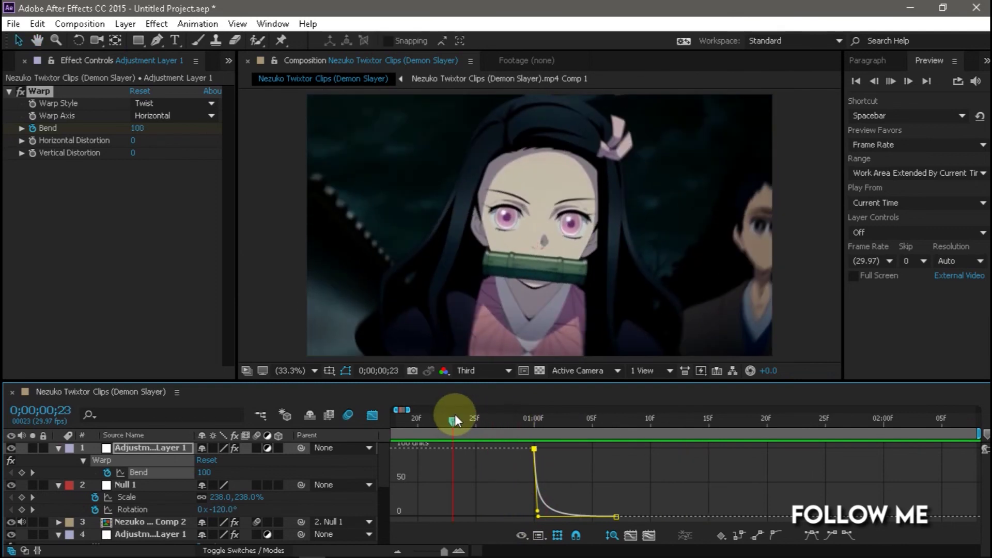
pyautogui.moveTo(455, 419); pyautogui.dragTo(557, 420)
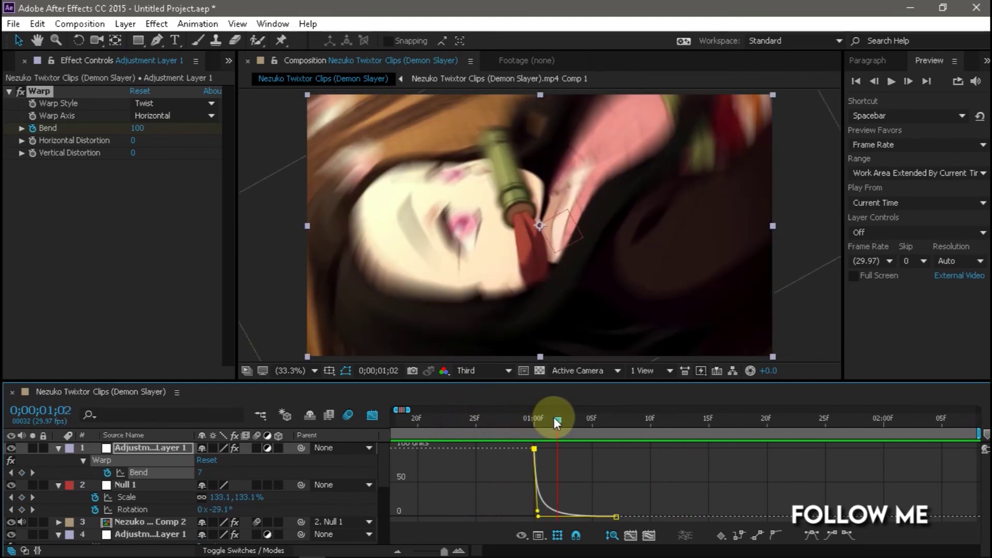
pyautogui.moveTo(554, 418); pyautogui.dragTo(591, 421)
pyautogui.moveTo(541, 516); pyautogui.dragTo(542, 516)
pyautogui.moveTo(566, 420)
pyautogui.mouseDown()
pyautogui.moveTo(553, 423)
pyautogui.moveTo(569, 420)
pyautogui.mouseUp()
pyautogui.click(403, 552)
pyautogui.click(402, 553)
pyautogui.click(452, 420)
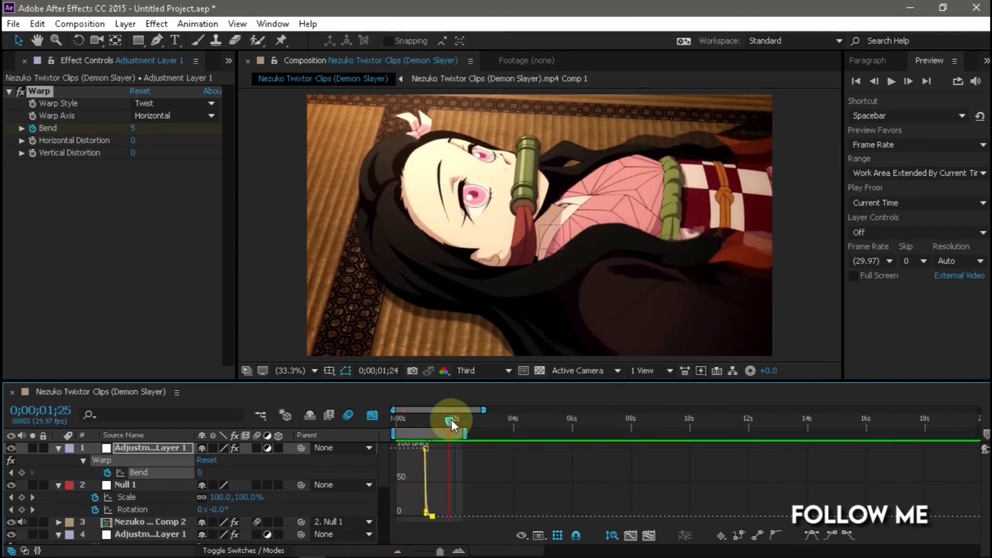
# Step: Set the work area end at 01;28 with N, return to the layer view, and preview the transition
pyautogui.moveTo(454, 424); pyautogui.dragTo(454, 425)
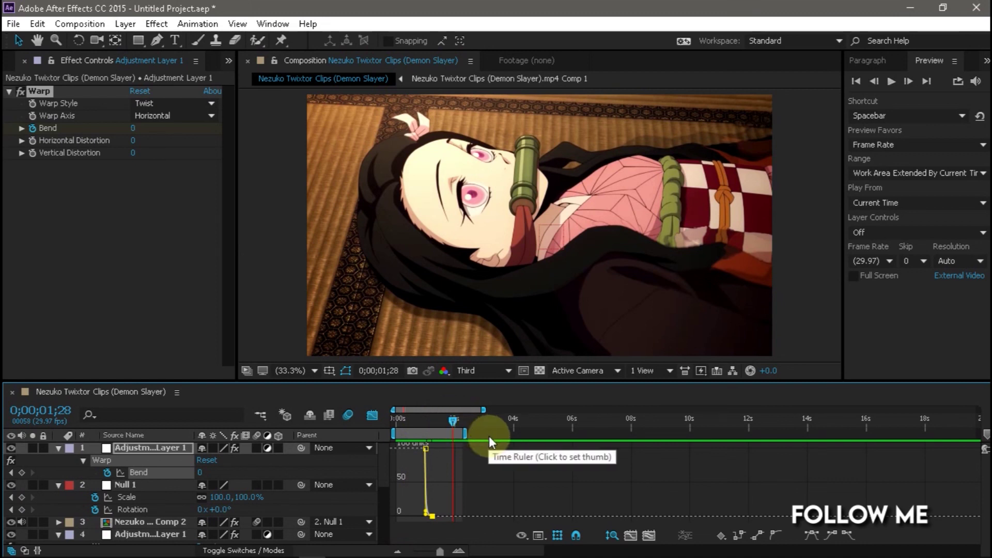
pyautogui.press('n')
pyautogui.click(373, 416)
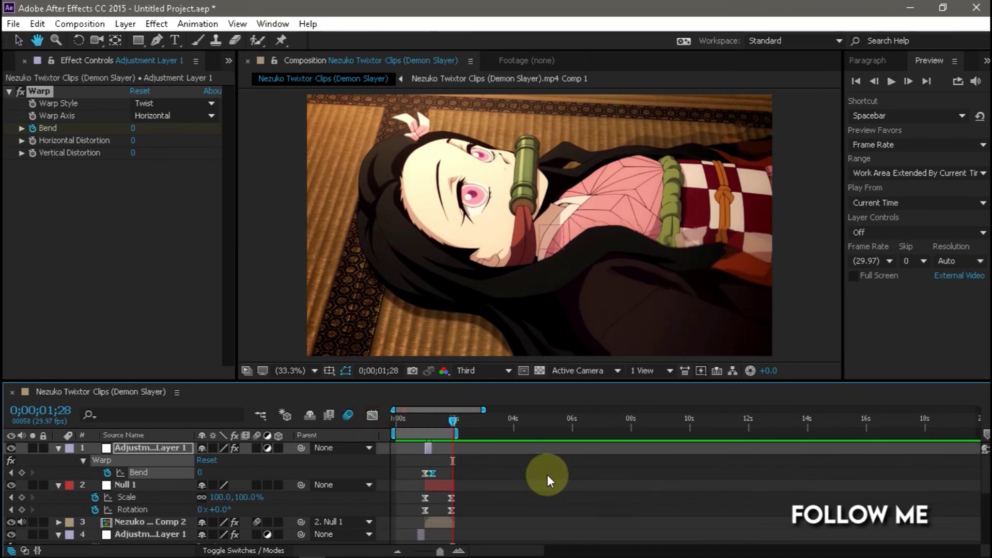
pyautogui.press('space')
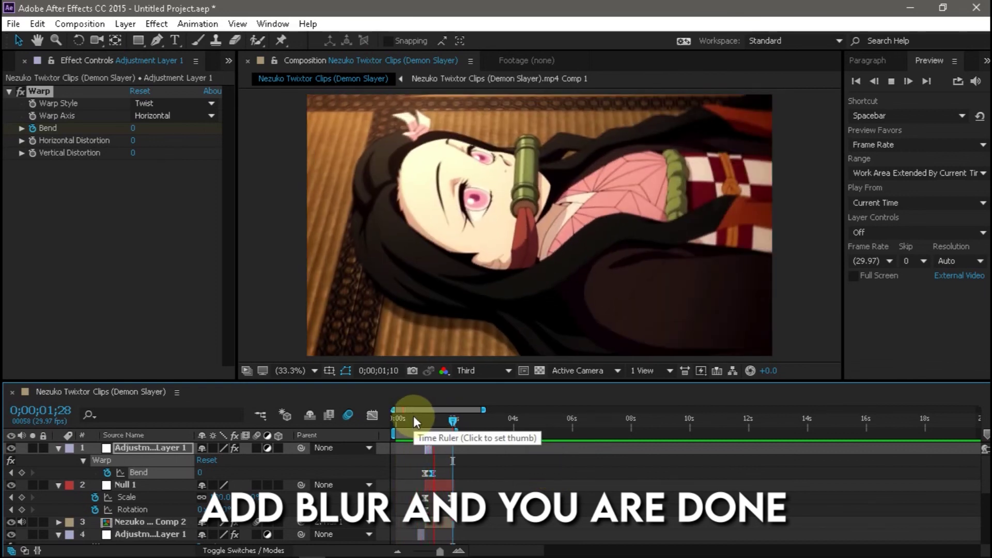
pyautogui.click(415, 418)
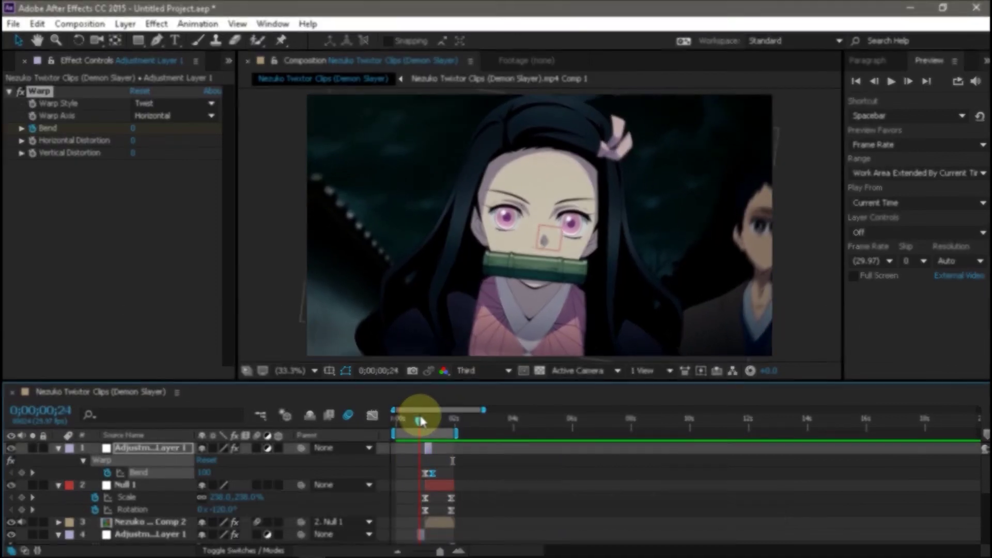